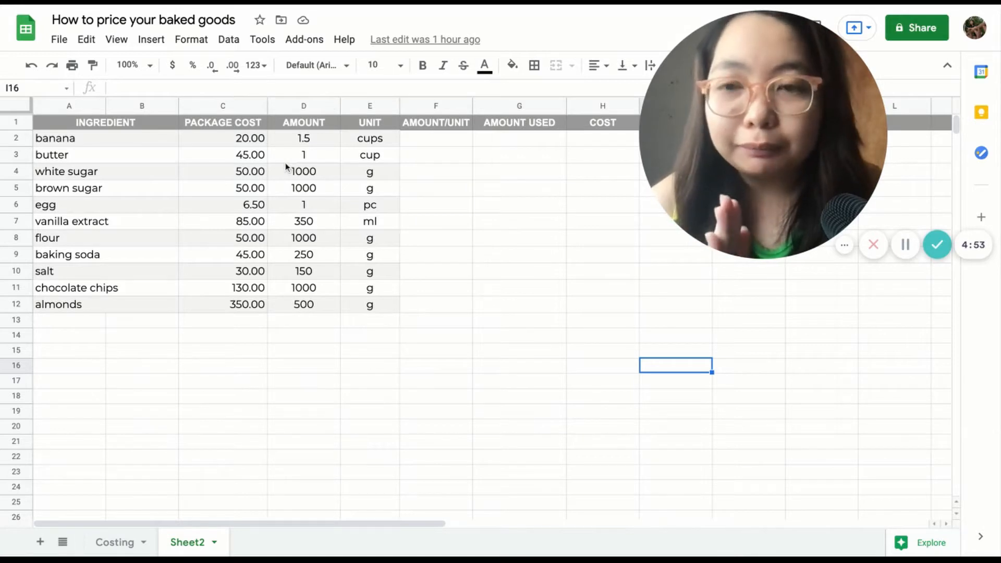
# - Review the table's Ingredient, Package Cost, Amount, Unit and Amount/Unit column headings
pyautogui.click(142, 125)
pyautogui.click(253, 124)
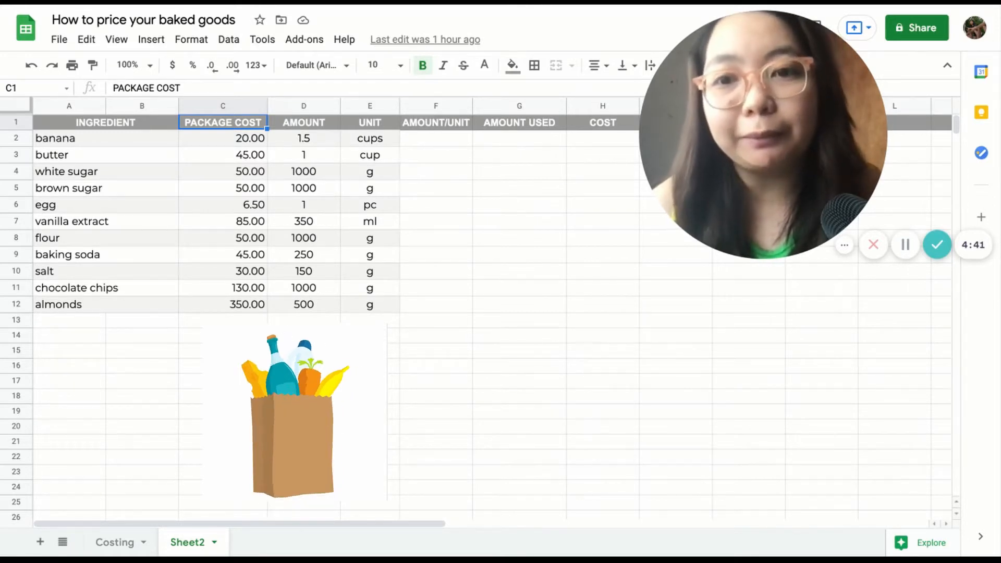
pyautogui.click(322, 126)
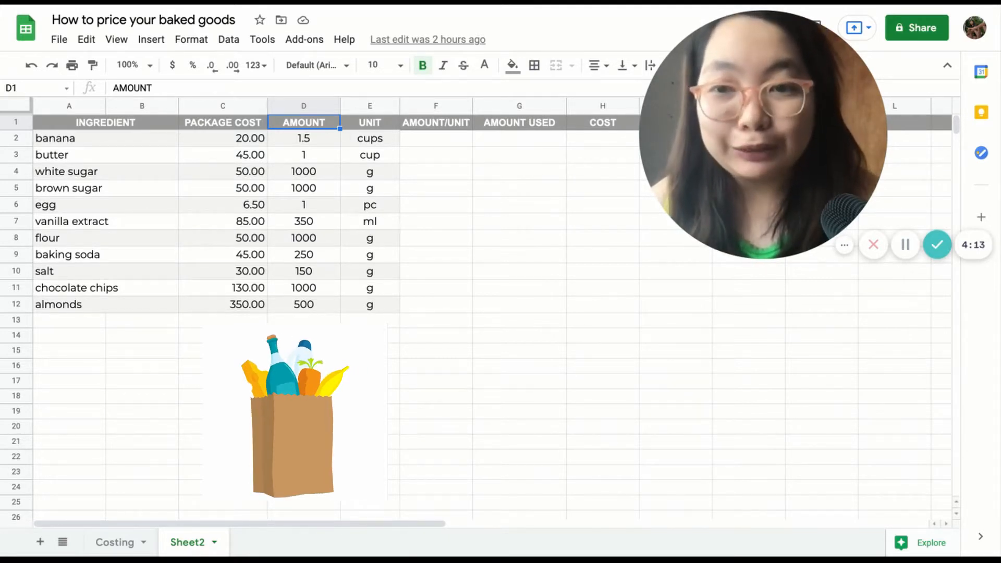
pyautogui.click(233, 124)
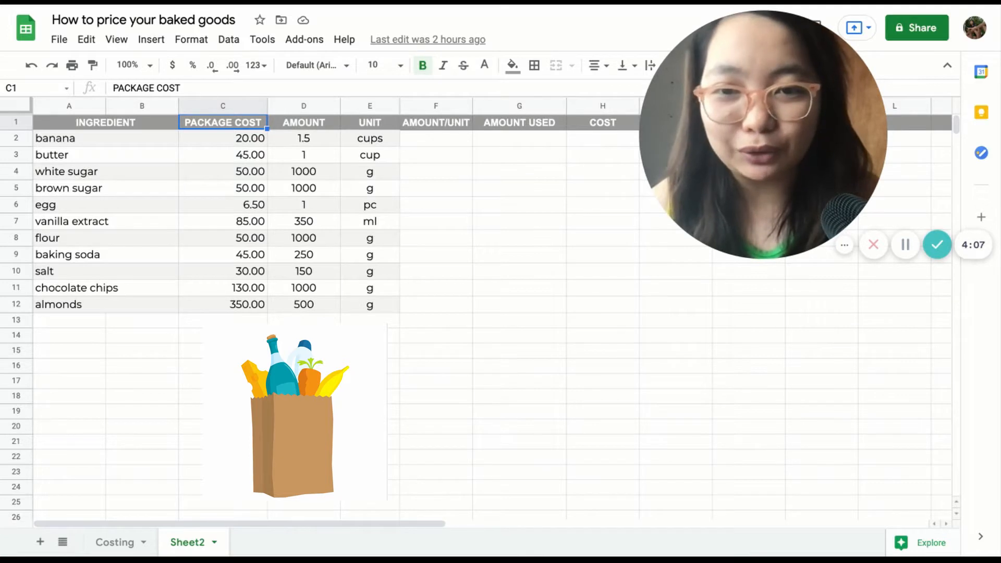
pyautogui.click(377, 127)
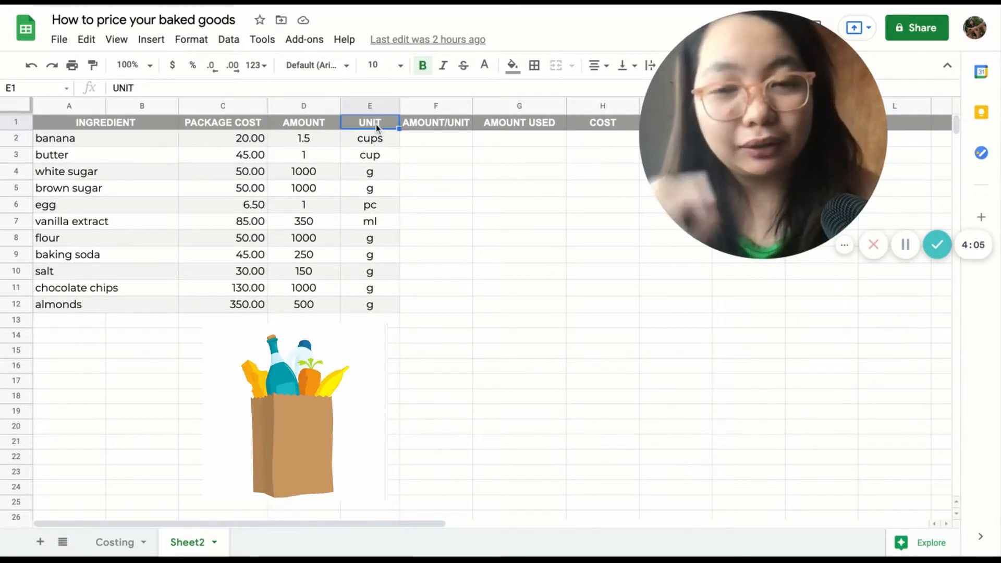
pyautogui.click(317, 123)
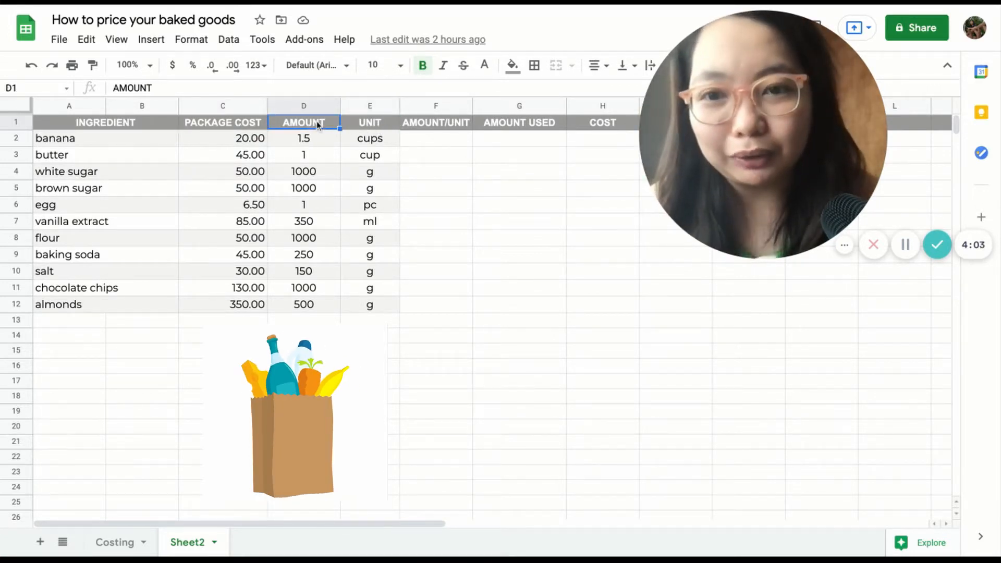
pyautogui.click(378, 107)
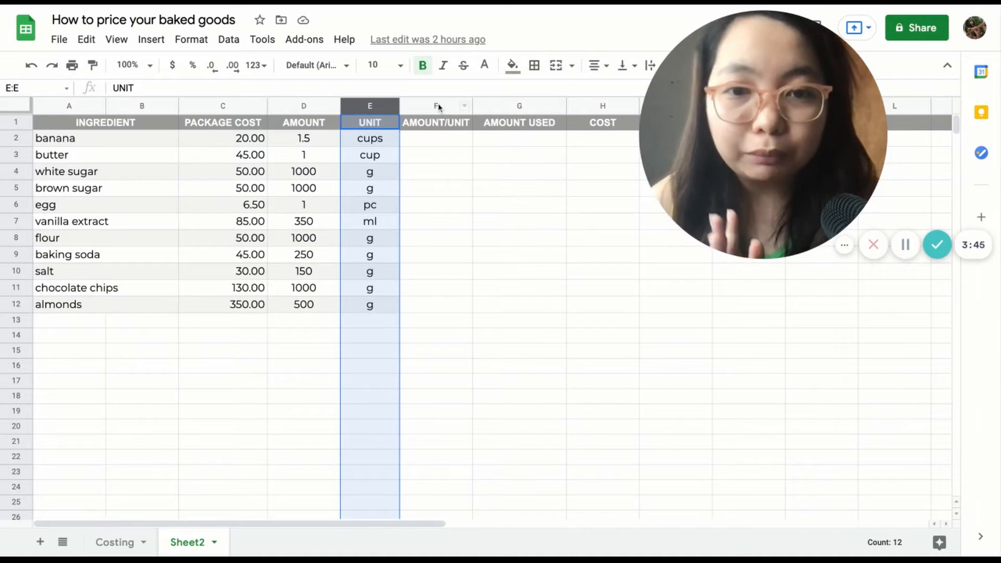
pyautogui.click(445, 119)
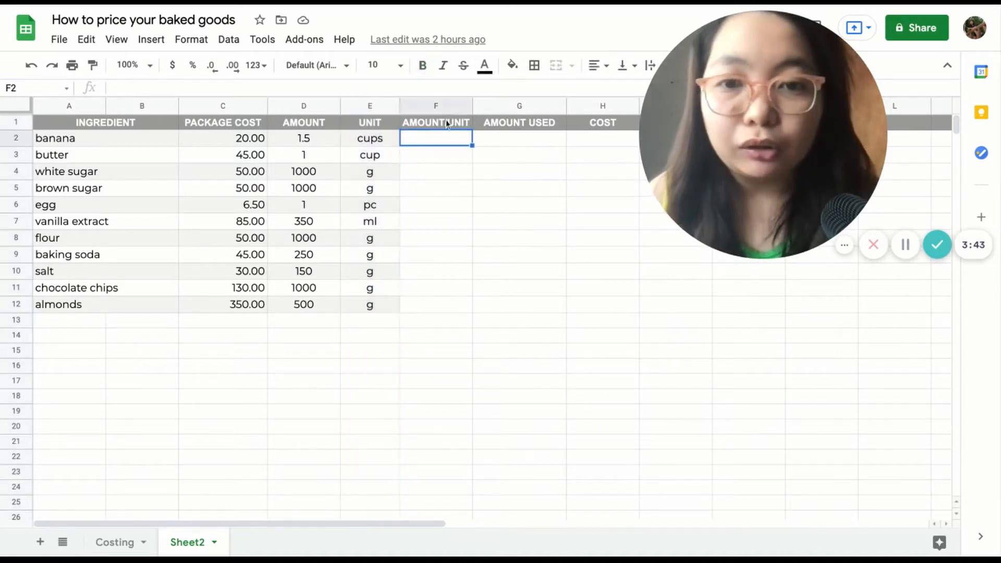
pyautogui.click(436, 108)
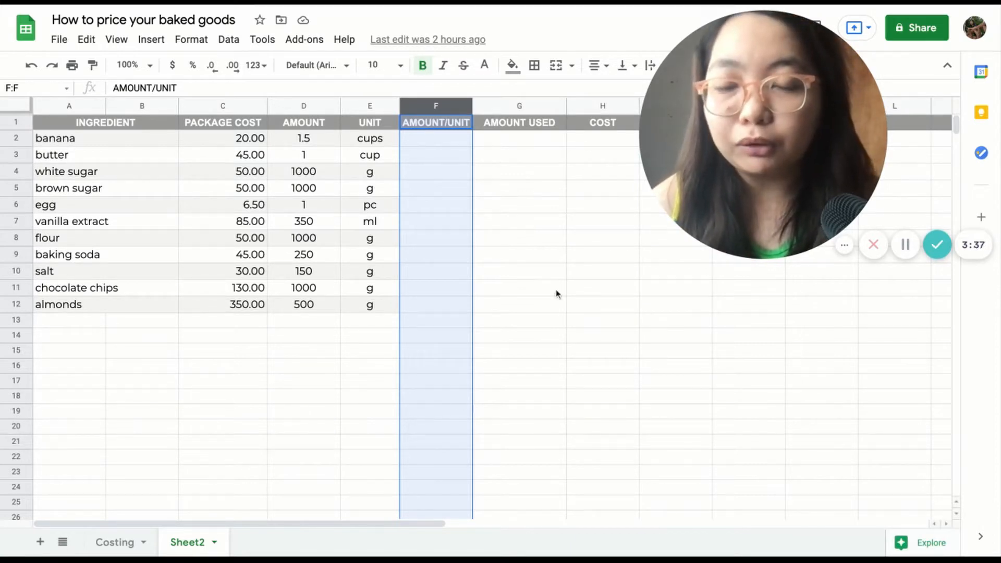
# - Examine the package cost, amount and unit entries in the white sugar and banana rows as the basis for a per-unit cost
pyautogui.click(329, 170)
pyautogui.click(358, 177)
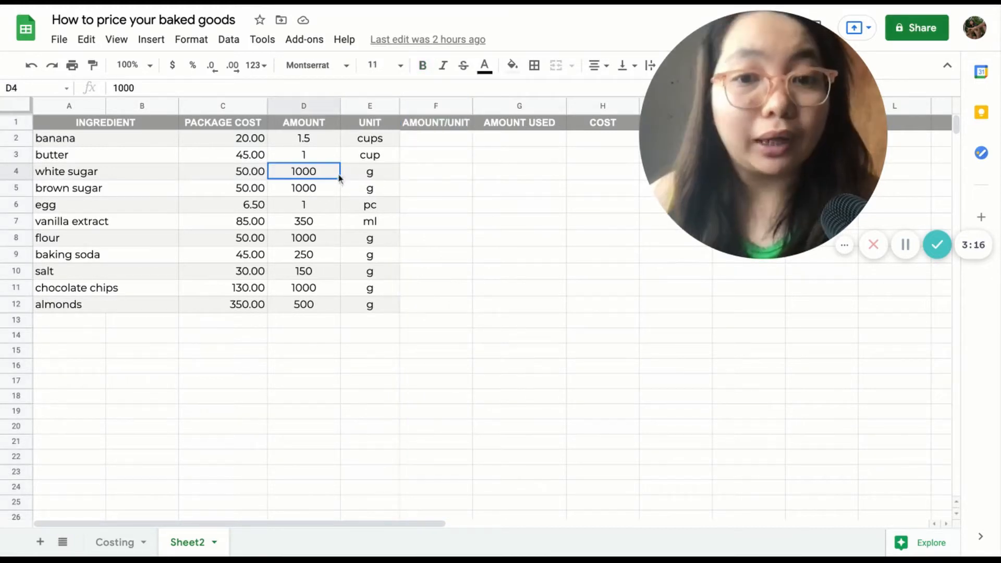
pyautogui.click(416, 176)
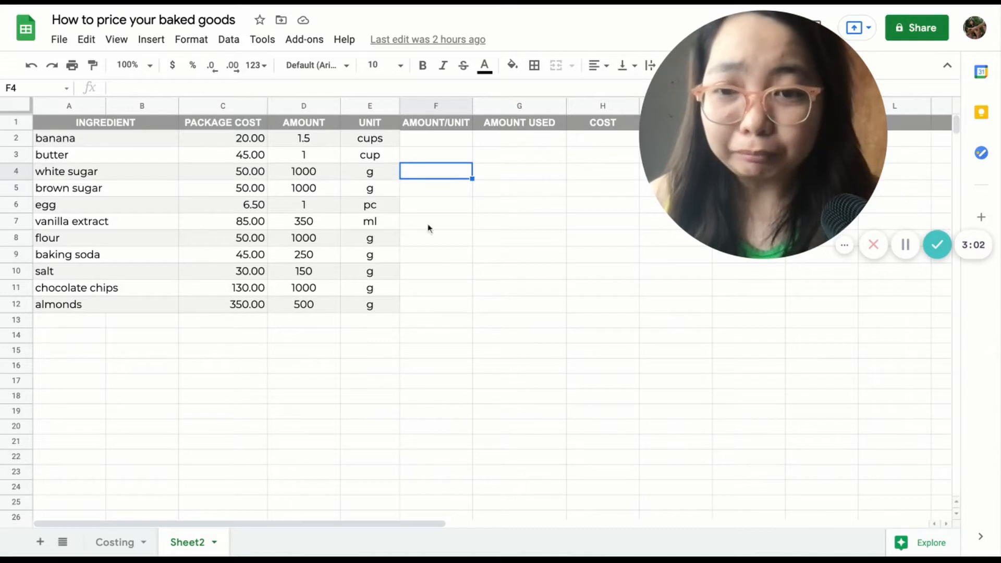
pyautogui.click(239, 144)
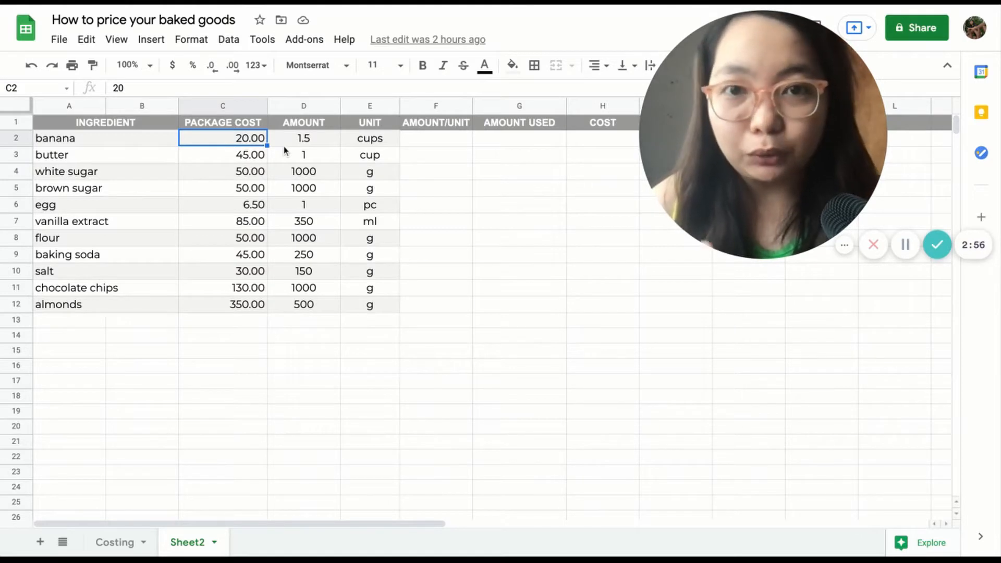
pyautogui.click(452, 144)
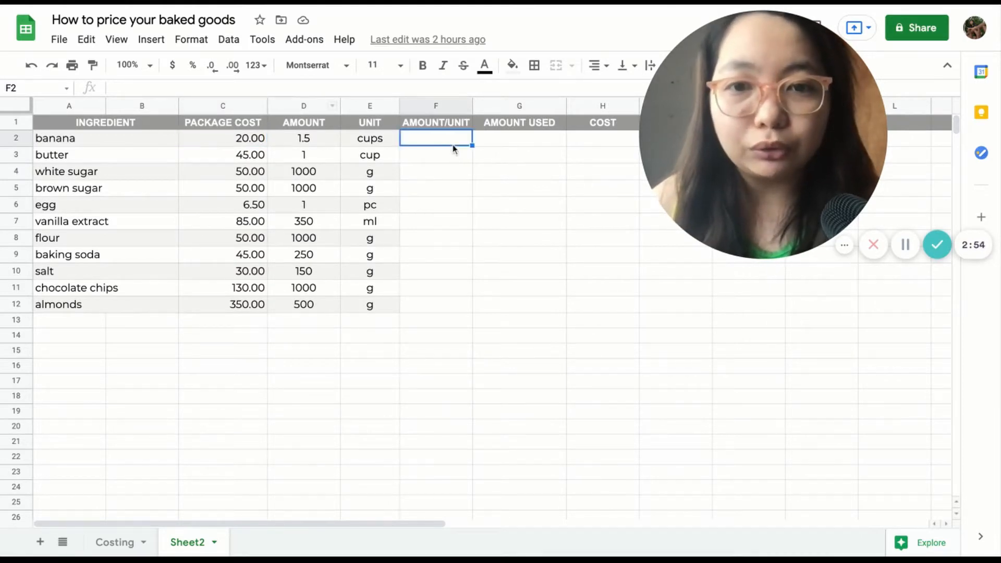
pyautogui.moveTo(300, 139); pyautogui.dragTo(361, 144)
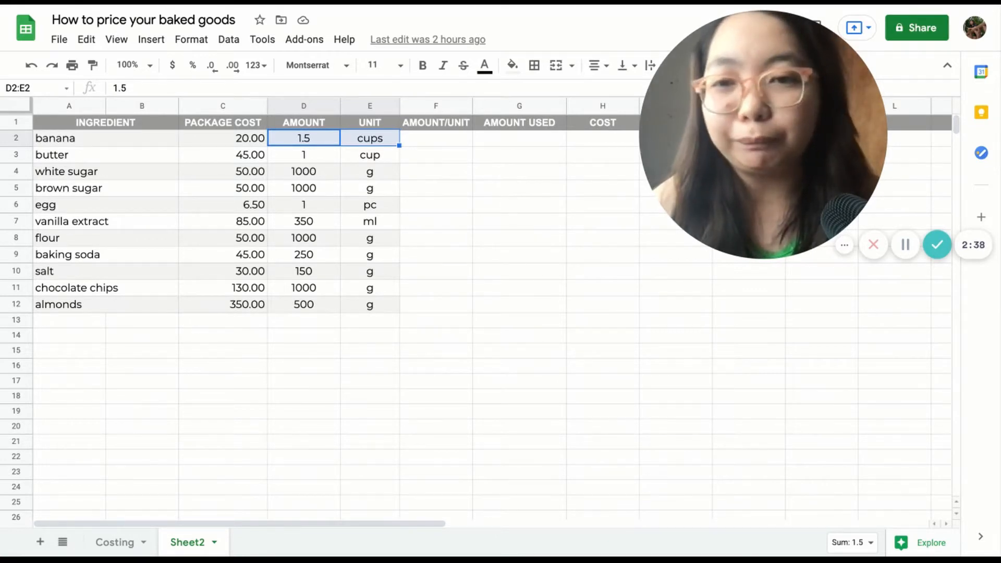
pyautogui.click(426, 140)
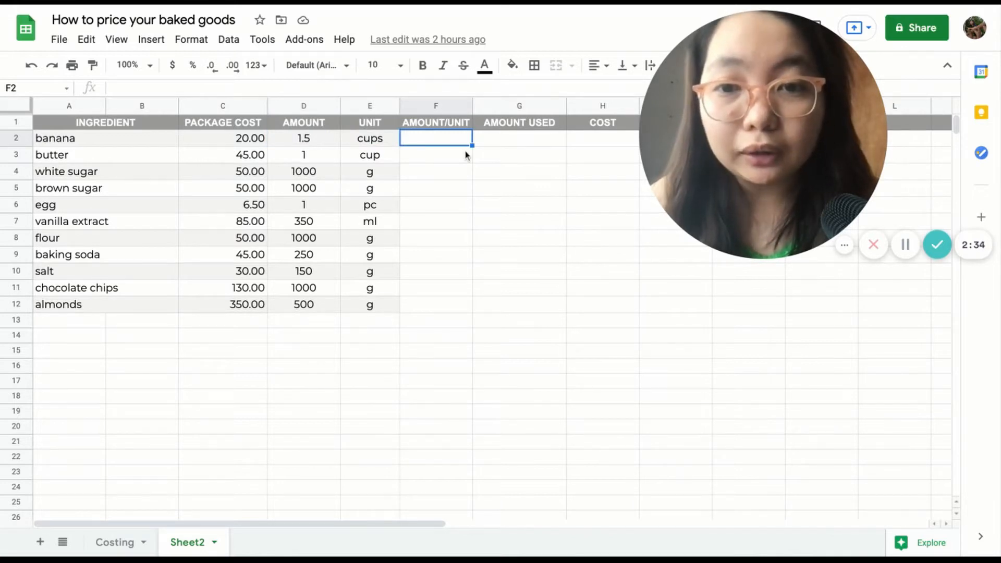
pyautogui.click(246, 139)
pyautogui.click(311, 142)
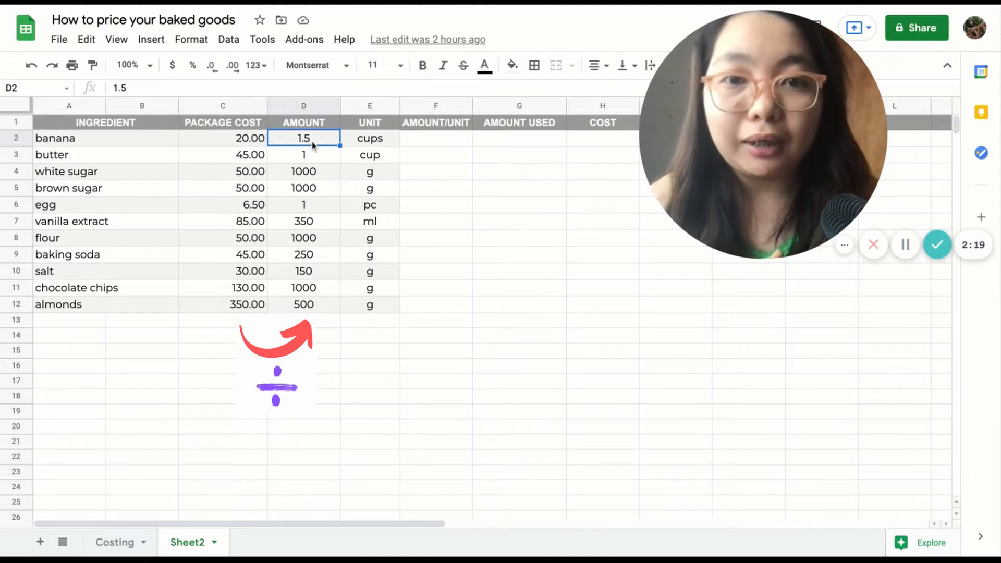
# - Calculate banana's Amount/Unit in F2 with =C2/D2 and accept the suggested auto-fill for the remaining ingredients through F12
pyautogui.click(427, 141)
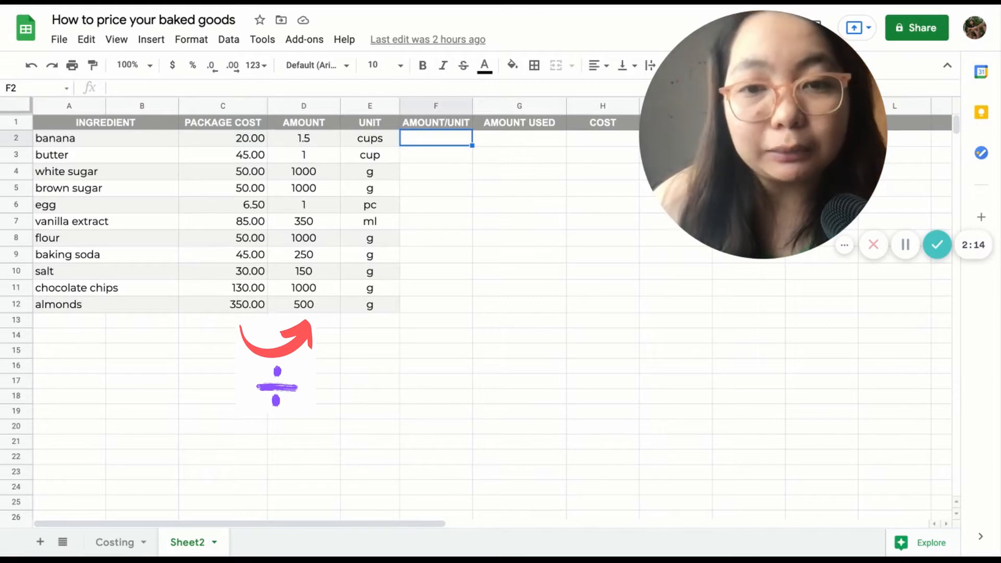
pyautogui.write('=')
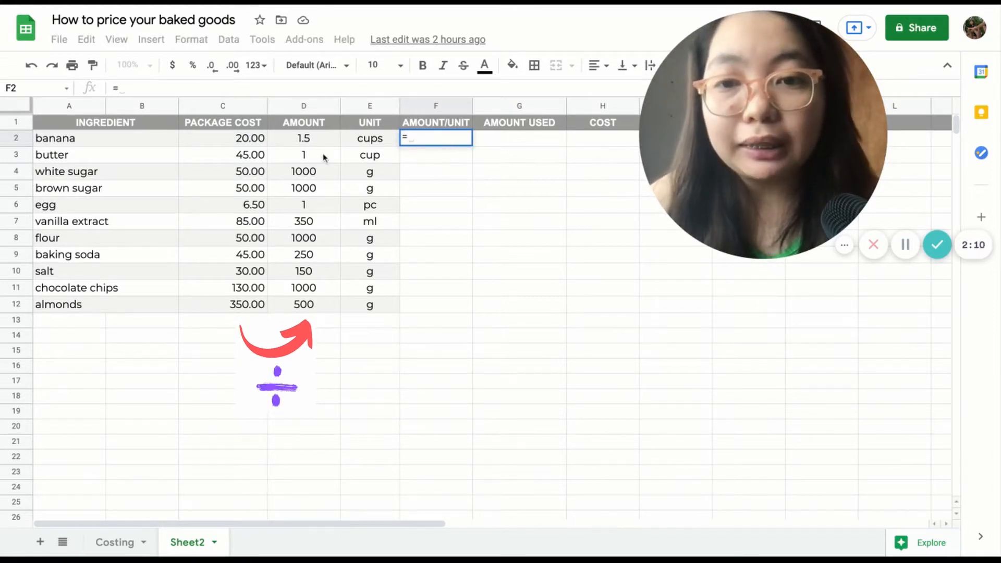
pyautogui.click(239, 140)
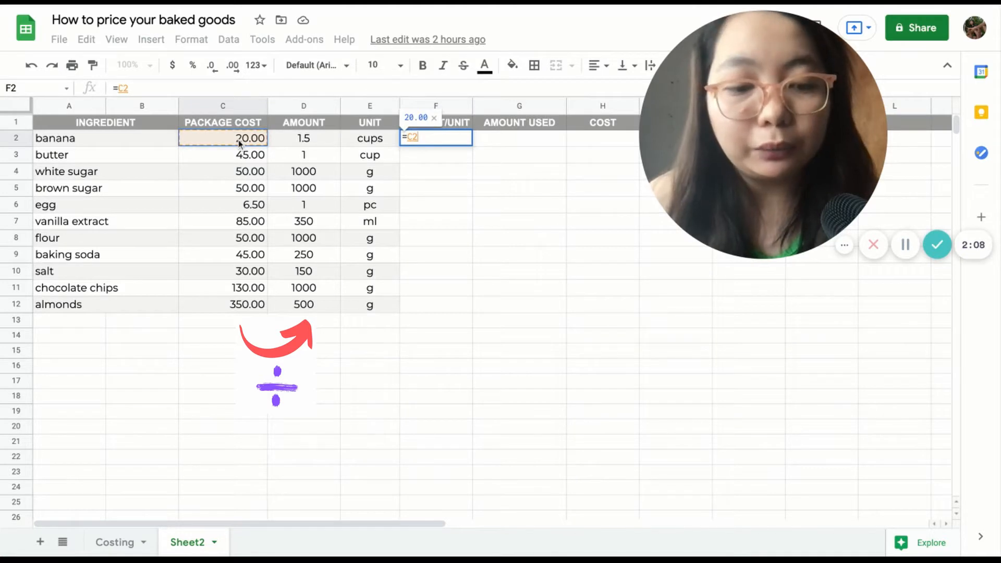
pyautogui.write('/')
pyautogui.click(286, 143)
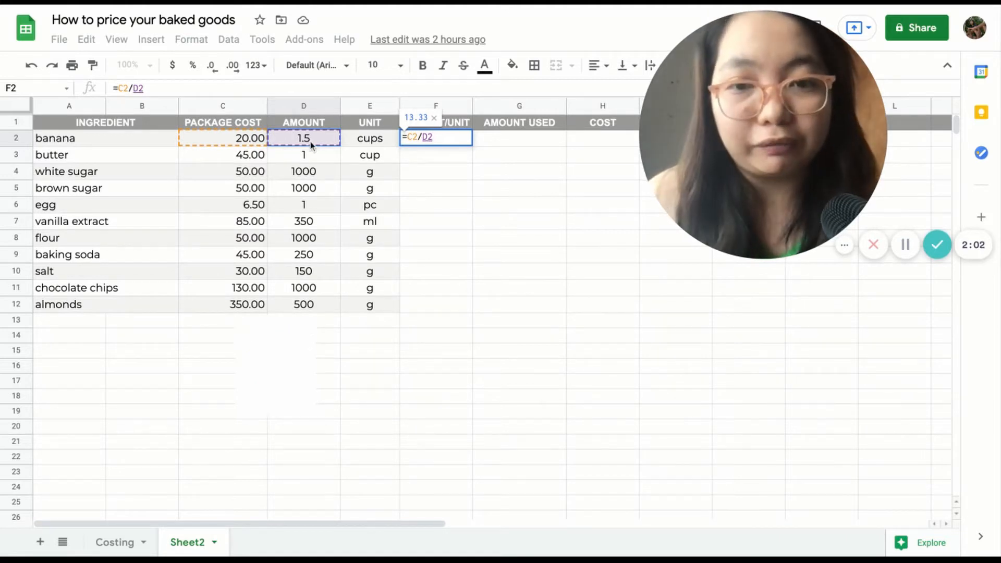
pyautogui.press('Return')
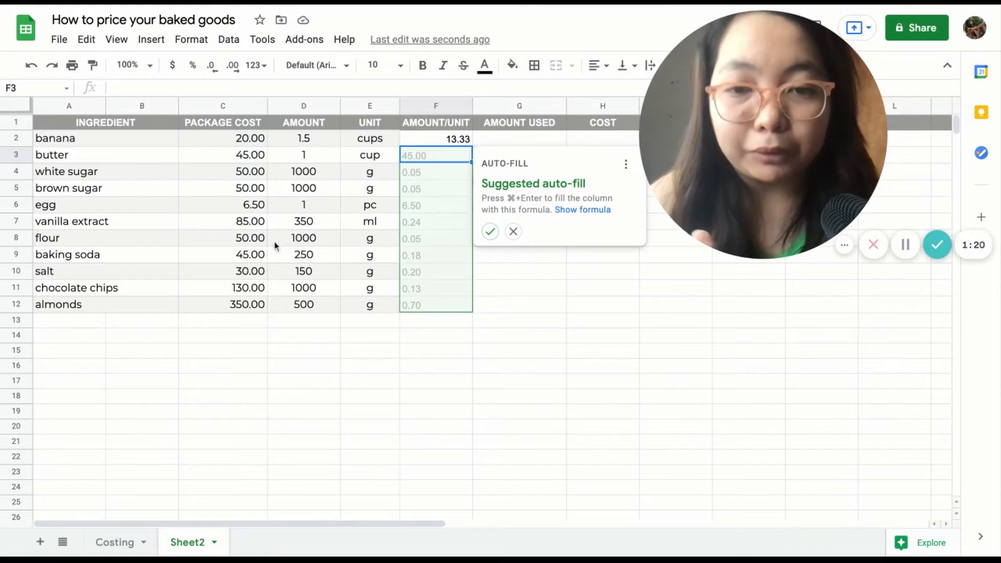
pyautogui.click(490, 231)
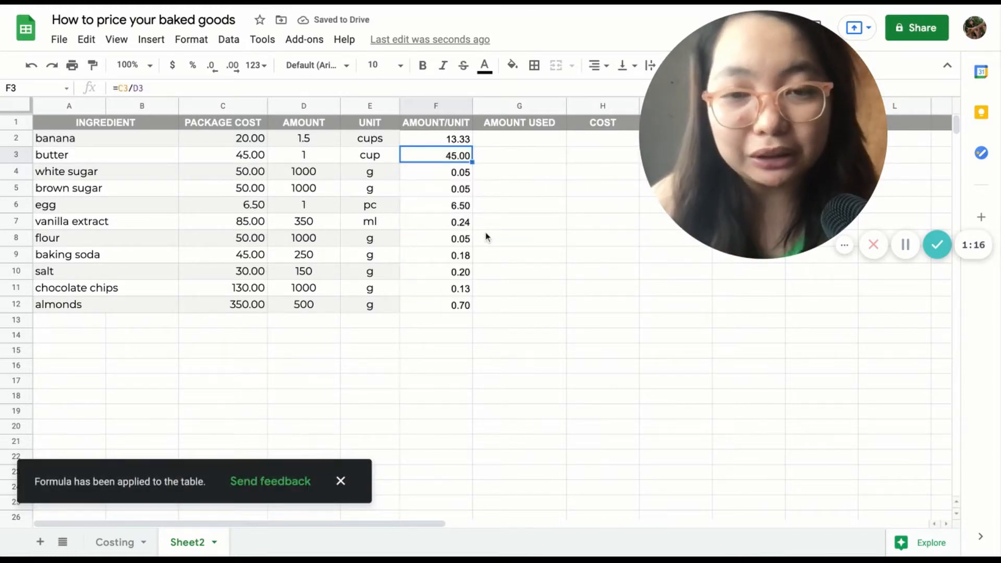
# - Review the Amount/Unit formulas for butter and white sugar, and check the Amount/Unit column against the Unit column
pyautogui.click(453, 177)
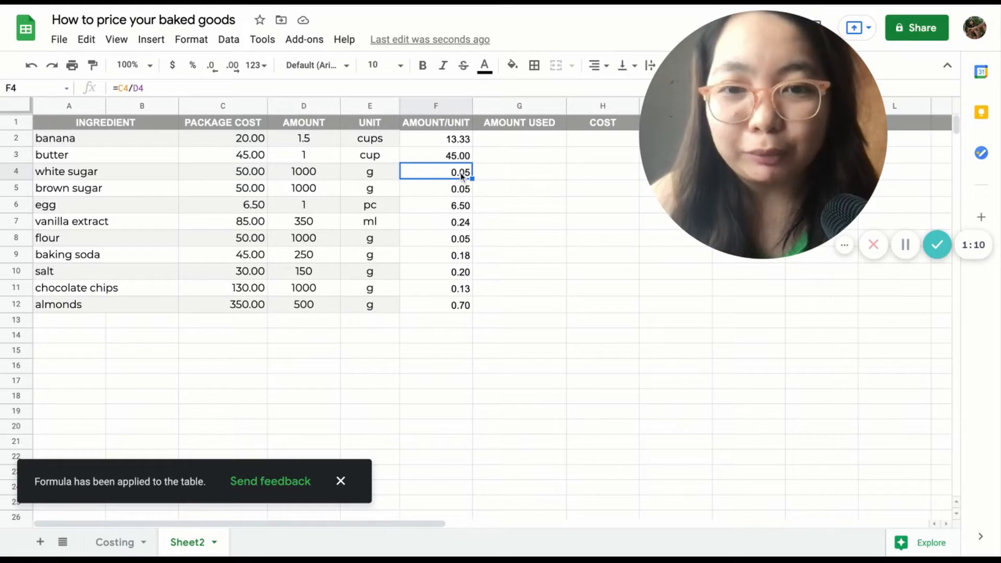
pyautogui.click(453, 157)
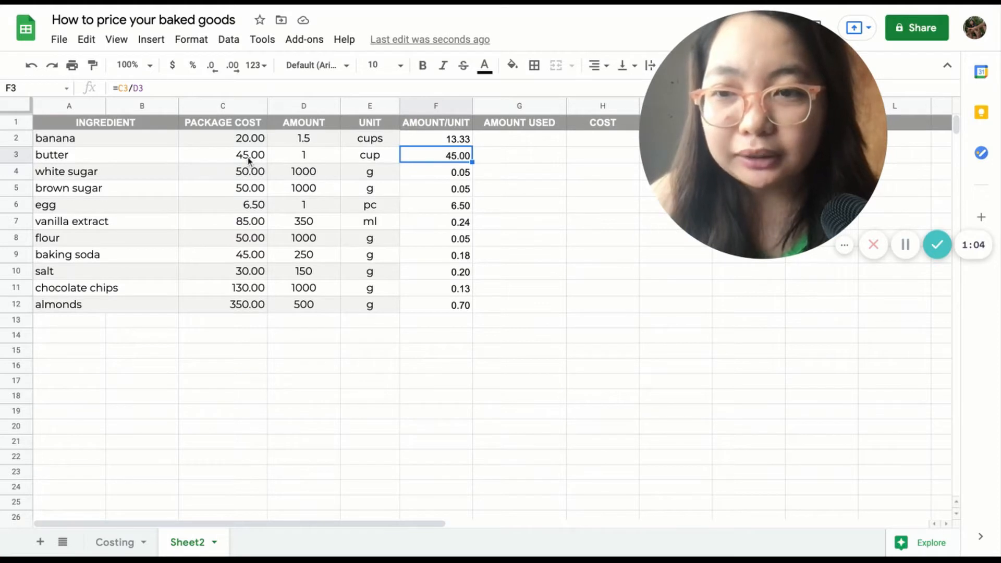
pyautogui.click(250, 158)
pyautogui.click(311, 159)
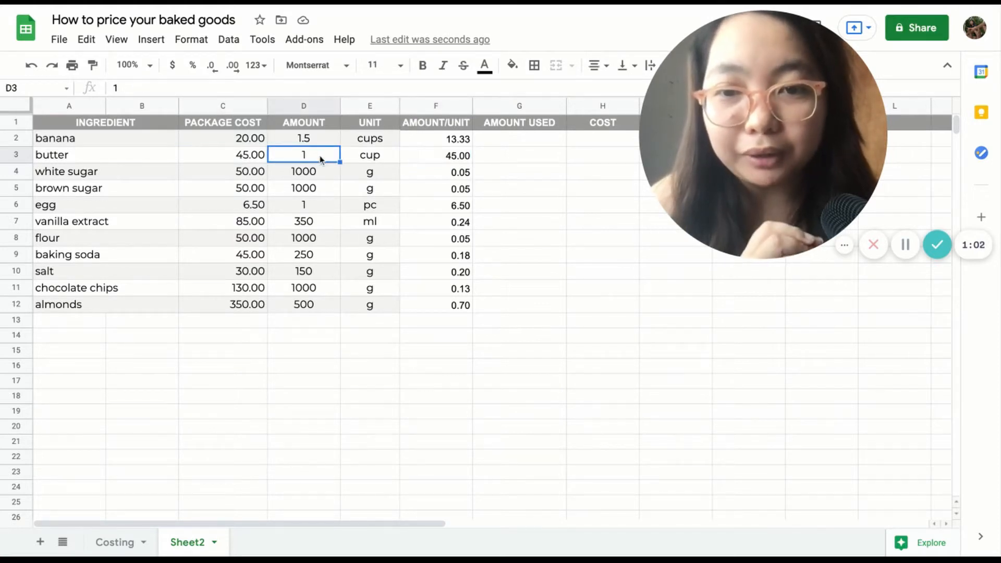
pyautogui.click(459, 156)
pyautogui.click(460, 178)
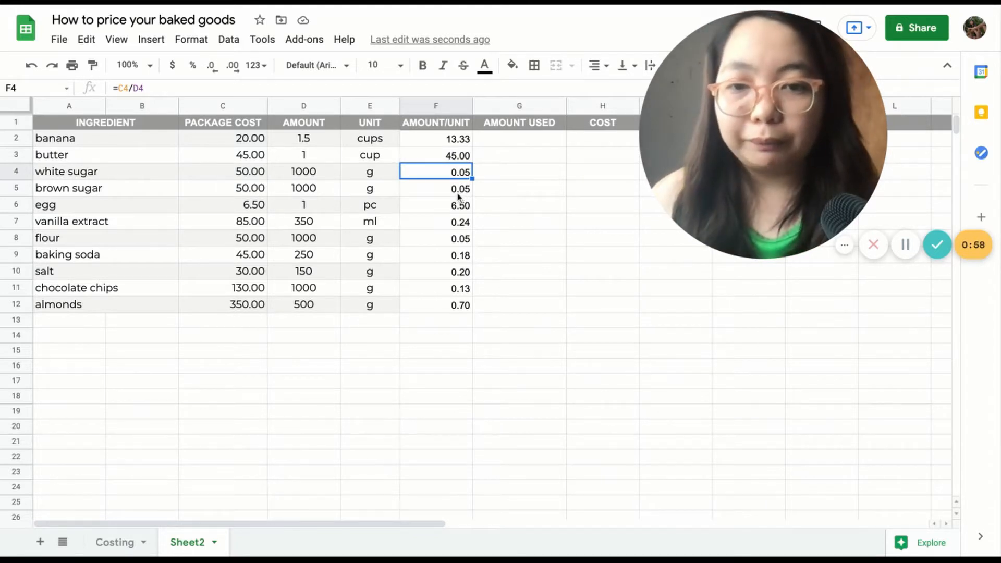
pyautogui.moveTo(446, 141); pyautogui.dragTo(451, 305)
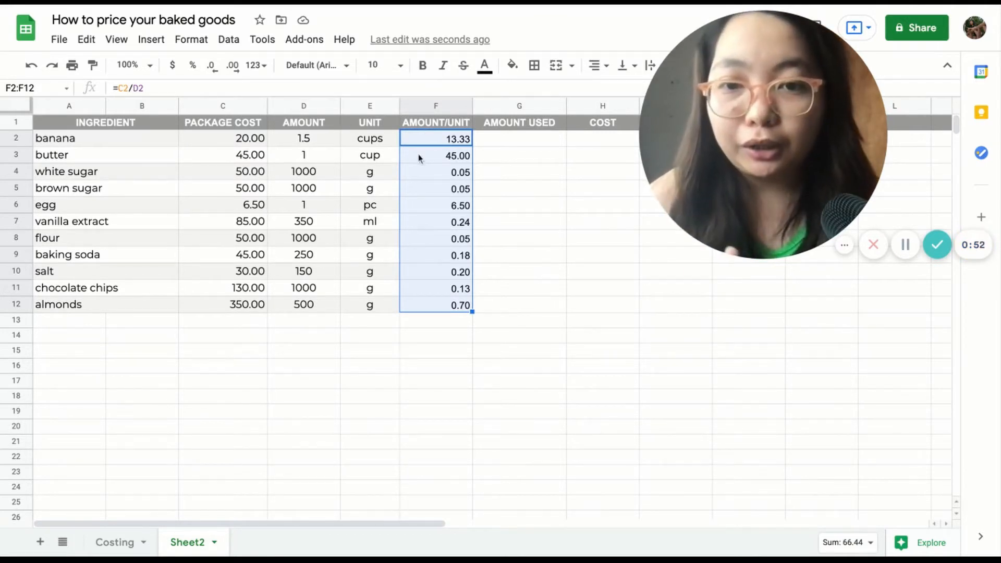
pyautogui.moveTo(379, 140); pyautogui.dragTo(383, 308)
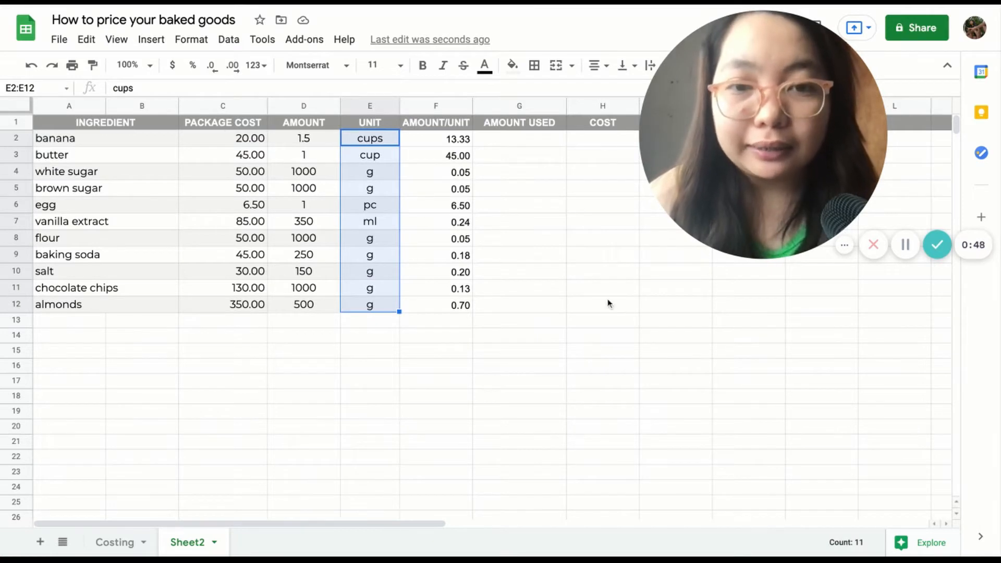
pyautogui.moveTo(545, 145); pyautogui.dragTo(545, 304)
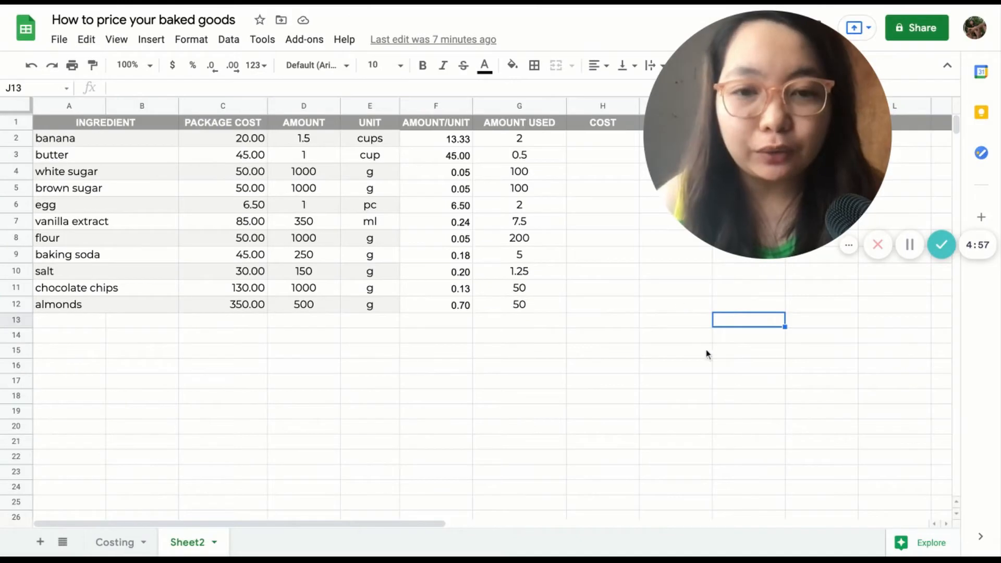
# - Compare the Amount Used values in G2:G12 with the ingredient units in E2:E12
pyautogui.click(532, 140)
pyautogui.hotkey('shift', 'Down')
pyautogui.hotkey('shift', 'Down')
pyautogui.hotkey('shift', 'Down')
pyautogui.hotkey('shift', 'Down')
pyautogui.hotkey('shift', 'Down')
pyautogui.hotkey('shift', 'Down')
pyautogui.hotkey('shift', 'Down')
pyautogui.hotkey('shift', 'Down')
pyautogui.hotkey('shift', 'Down')
pyautogui.hotkey('shift', 'Down')
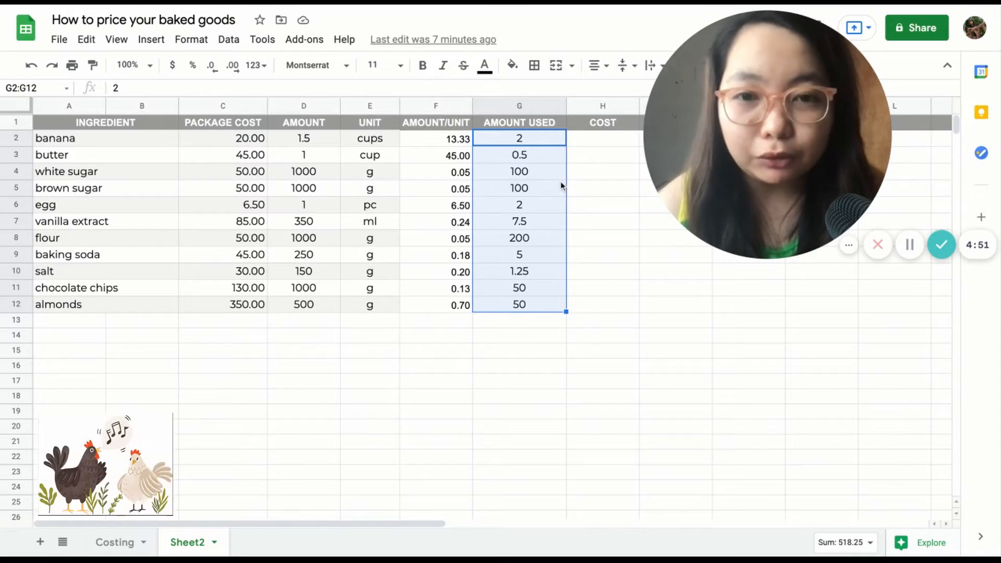
pyautogui.click(366, 139)
pyautogui.hotkey('shift', 'Down')
pyautogui.hotkey('shift', 'Down')
pyautogui.hotkey('shift', 'Down')
pyautogui.hotkey('shift', 'Down')
pyautogui.hotkey('shift', 'Down')
pyautogui.hotkey('shift', 'Down')
pyautogui.hotkey('shift', 'Down')
pyautogui.hotkey('shift', 'Down')
pyautogui.hotkey('shift', 'Down')
pyautogui.hotkey('shift', 'Down')
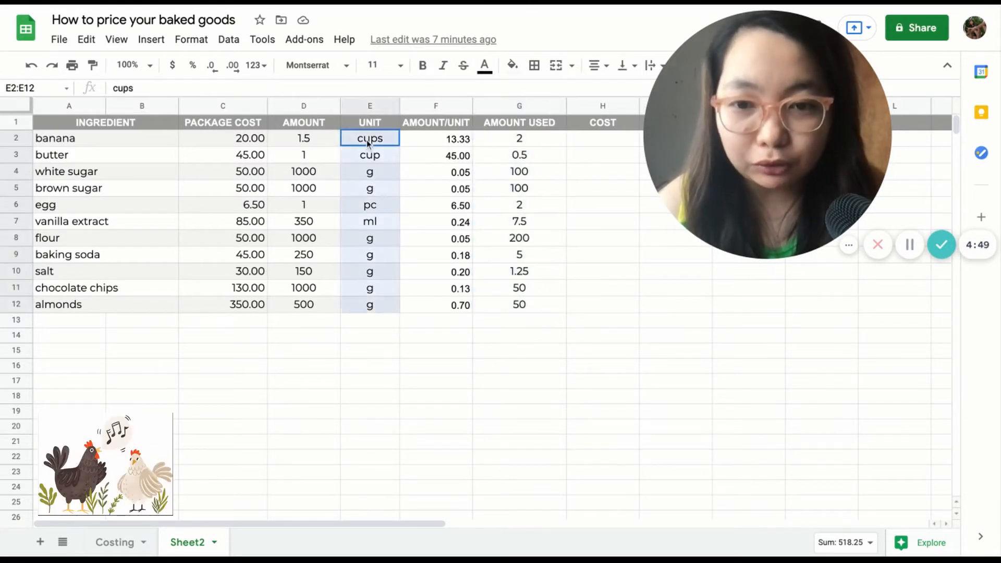
# - Check the amounts used for banana, butter, white sugar and brown sugar, and recheck the whole Amount Used column against the Unit column
pyautogui.click(502, 141)
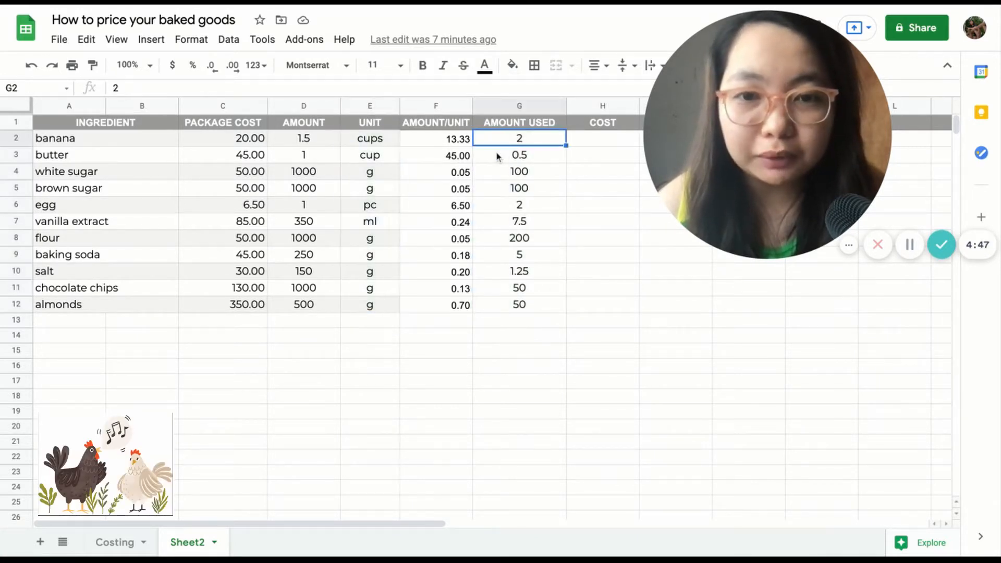
pyautogui.click(498, 157)
pyautogui.click(496, 175)
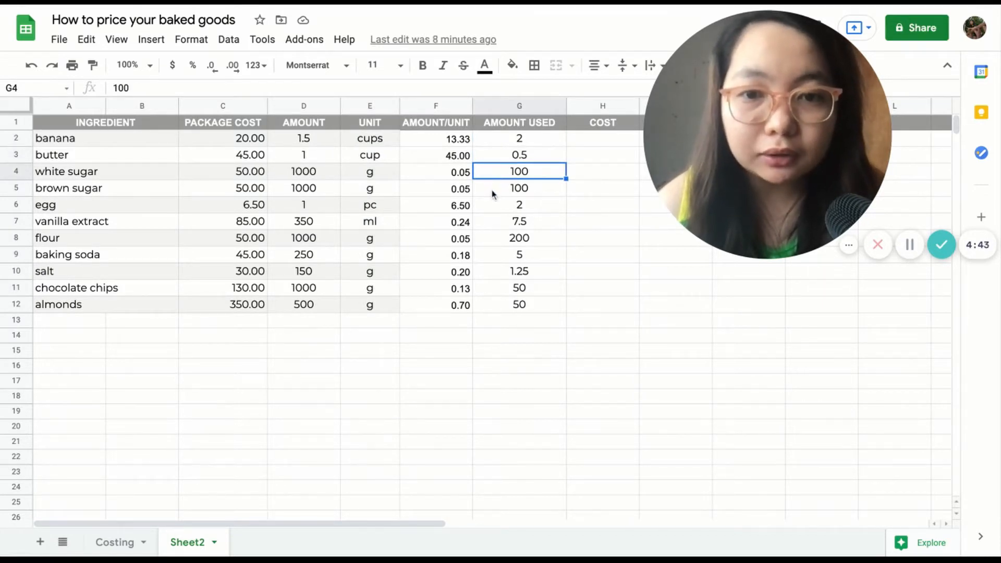
pyautogui.click(493, 194)
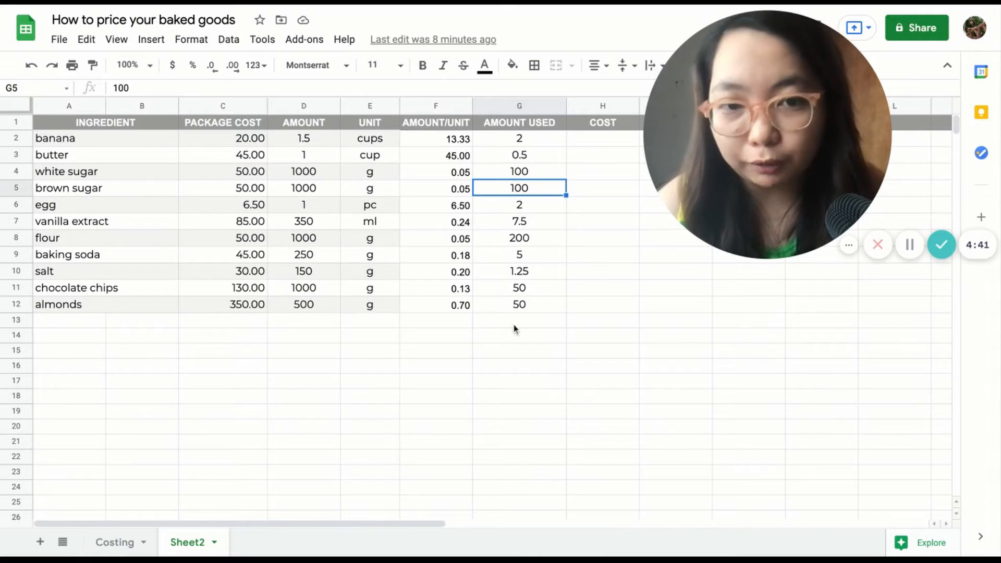
pyautogui.click(551, 141)
pyautogui.hotkey('ctrl', 'shift', 'Down')
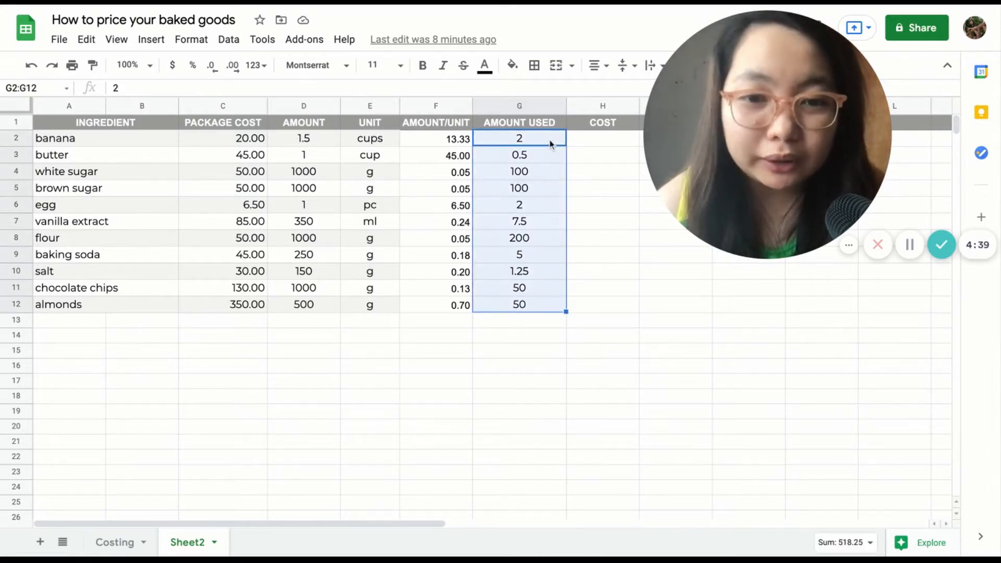
pyautogui.click(385, 140)
pyautogui.hotkey('ctrl', 'shift', 'Down')
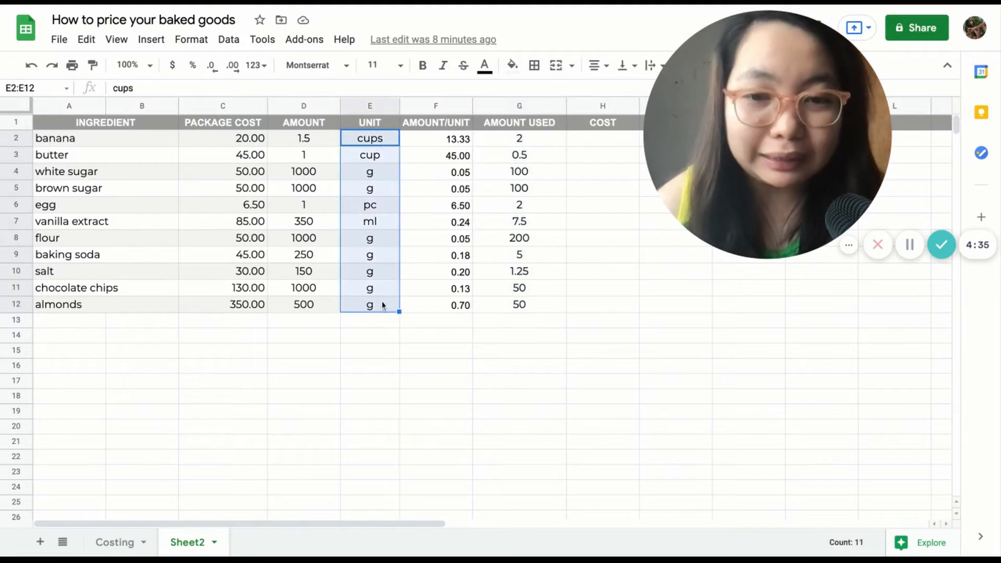
# - Check the Amount/Unit values against Amount Used, and calculate banana's Cost in H2 with =F2*G2
pyautogui.click(579, 146)
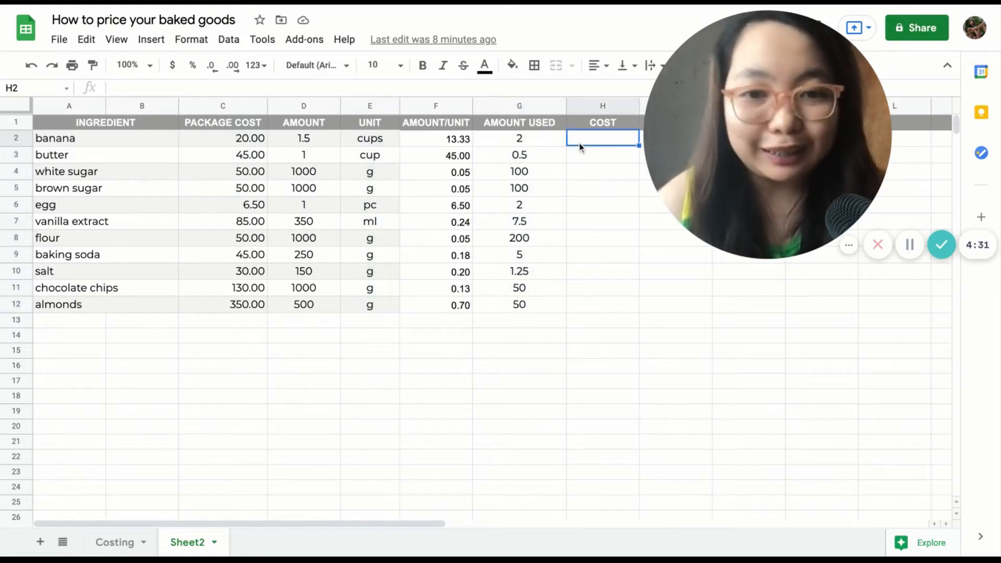
pyautogui.click(456, 142)
pyautogui.moveTo(456, 142); pyautogui.dragTo(458, 306)
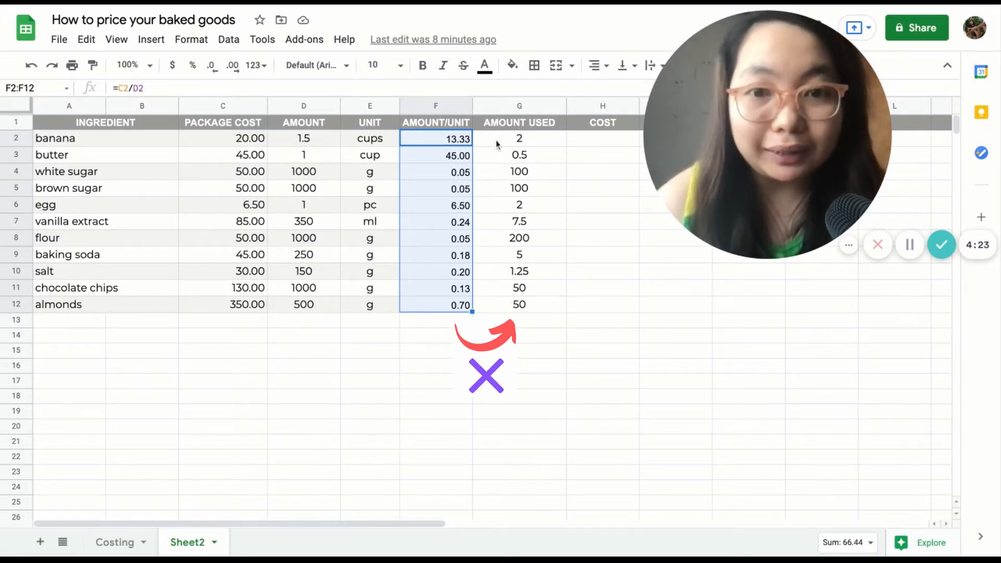
pyautogui.click(454, 142)
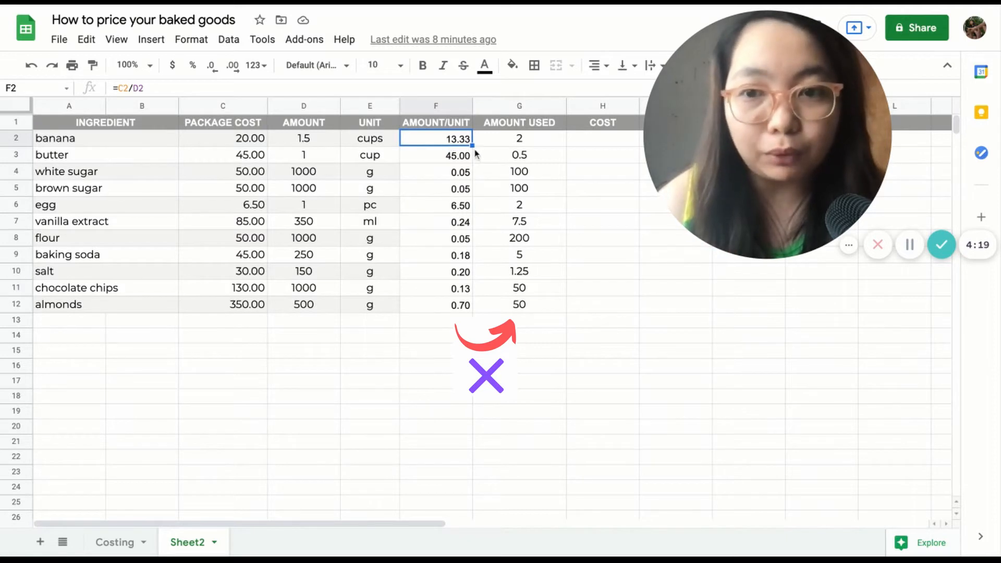
pyautogui.click(526, 142)
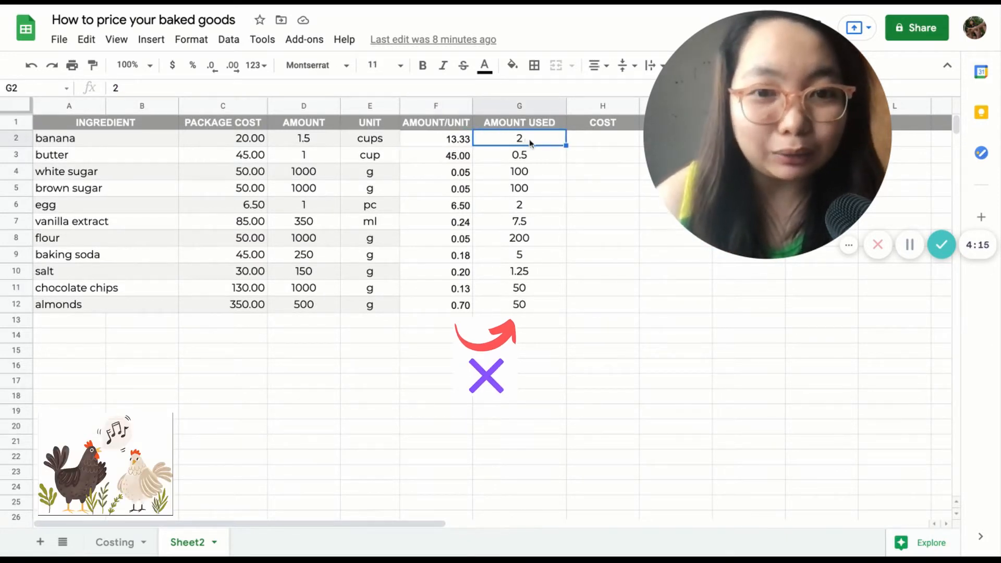
pyautogui.click(580, 140)
pyautogui.write('=')
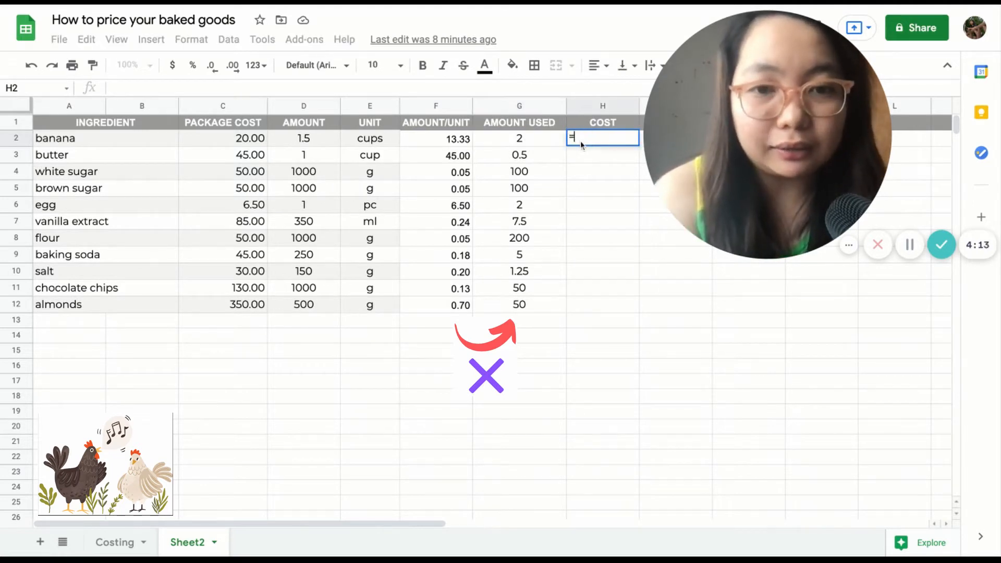
pyautogui.click(452, 142)
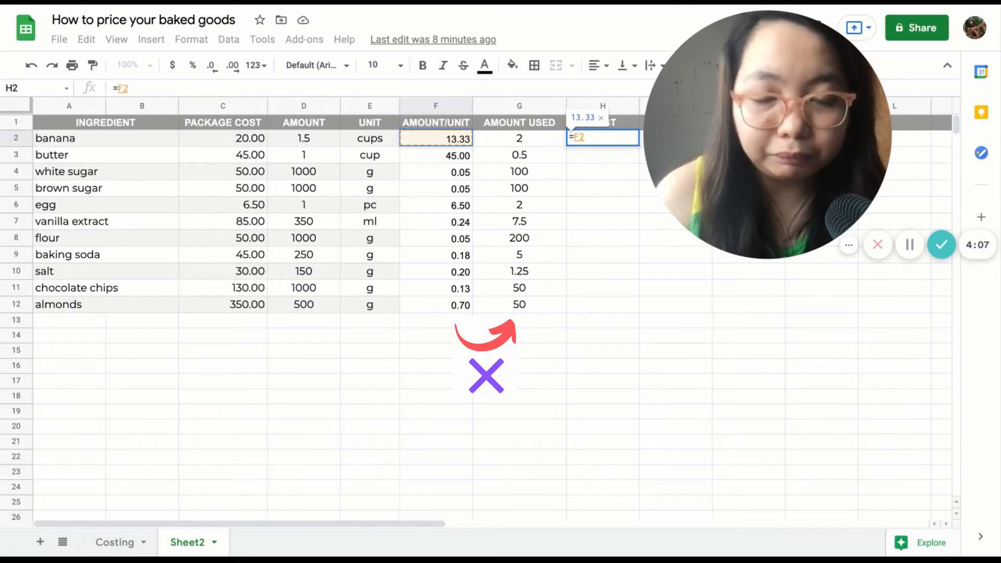
pyautogui.write('*')
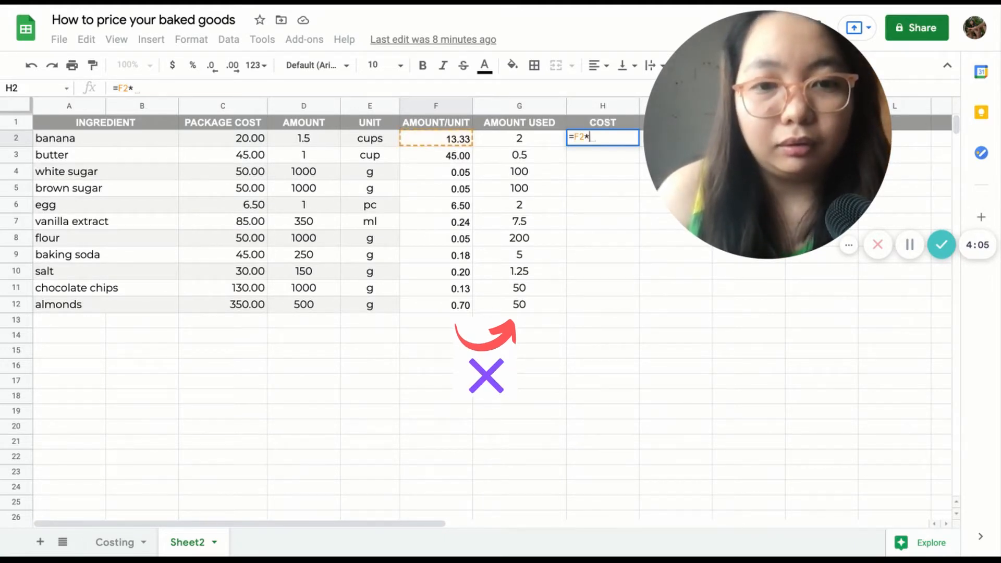
pyautogui.click(483, 144)
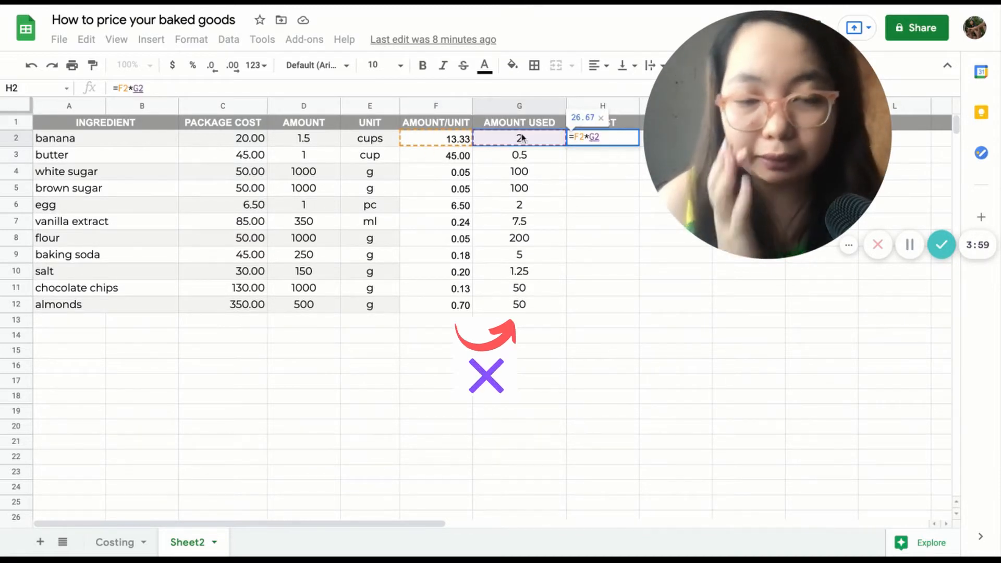
pyautogui.press('Return')
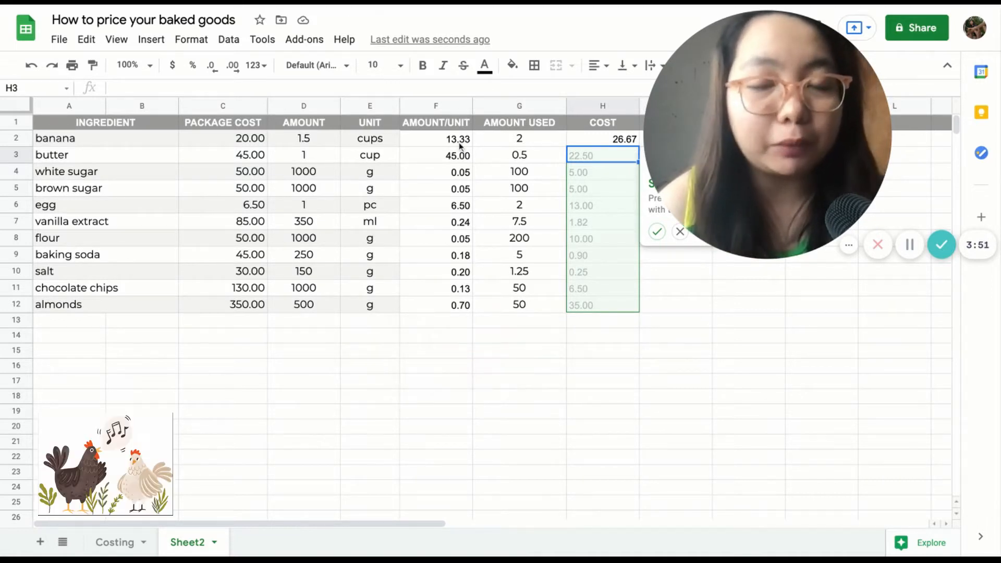
# - Fill banana's Cost formula down from H2 to H12 for the remaining ingredients, and check the filled Cost column
pyautogui.click(539, 138)
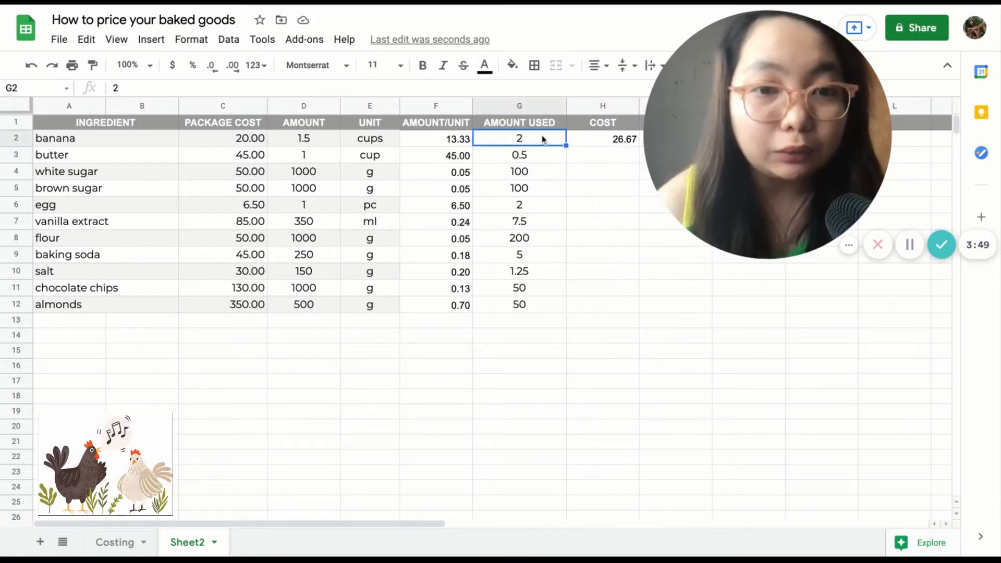
pyautogui.click(609, 146)
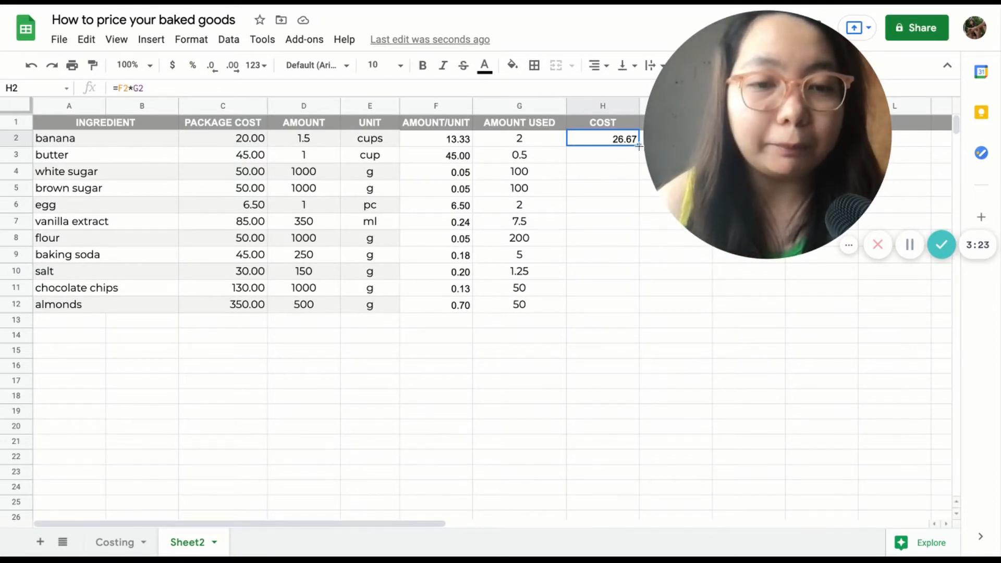
pyautogui.moveTo(639, 146); pyautogui.dragTo(639, 310)
pyautogui.click(680, 298)
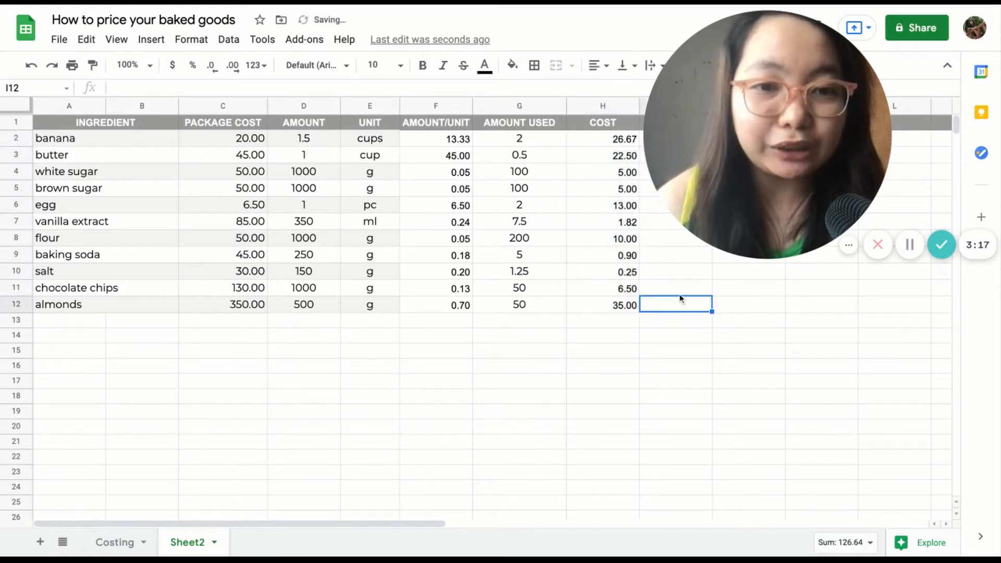
pyautogui.click(591, 157)
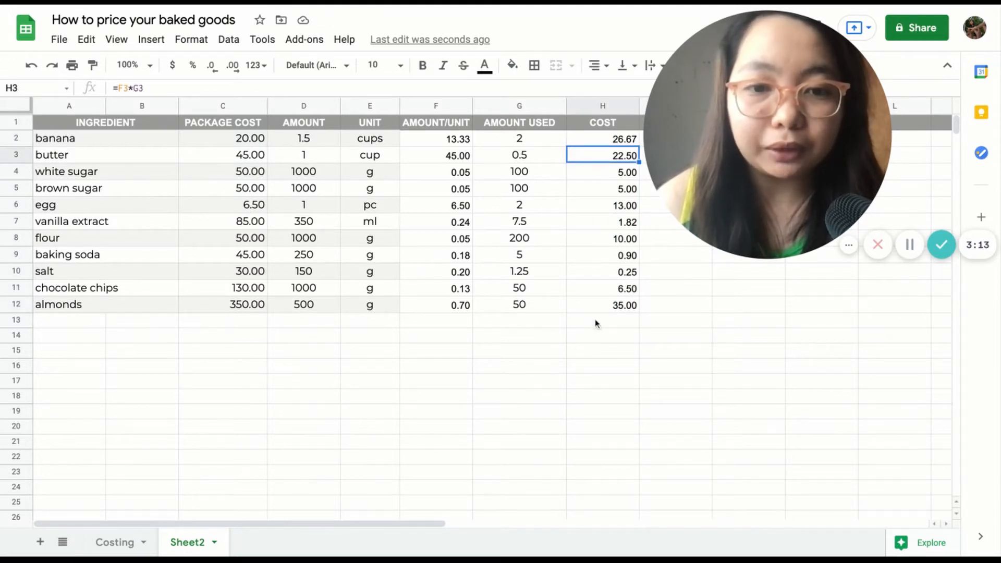
pyautogui.moveTo(598, 137); pyautogui.dragTo(586, 308)
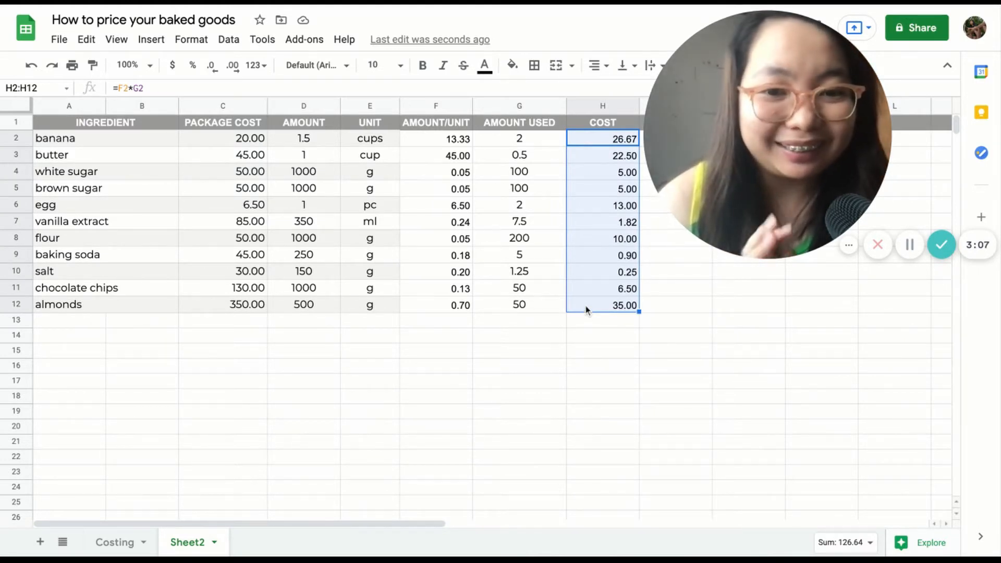
pyautogui.click(541, 335)
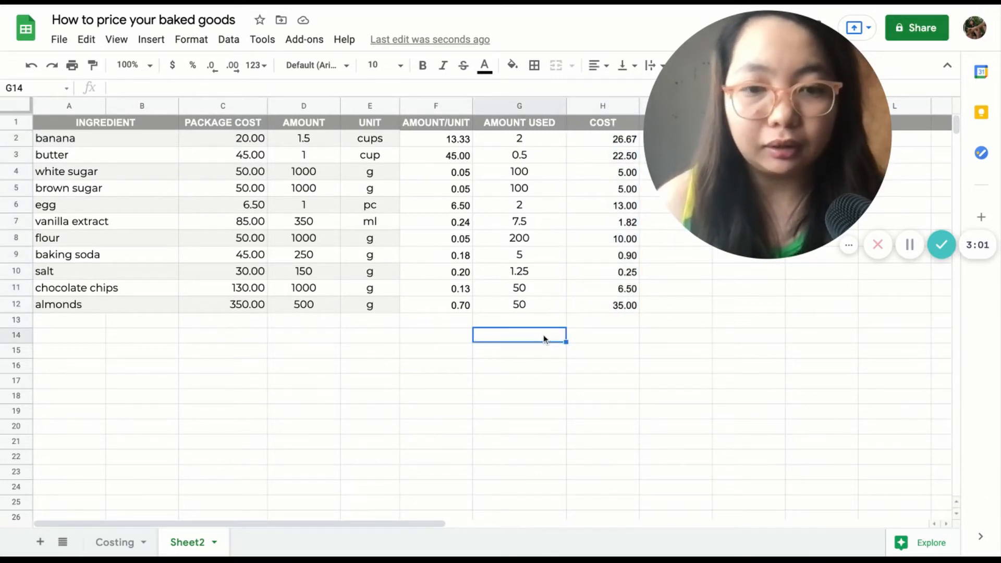
# - Total the ingredient costs in H14 with =SUM(H2:H12) and make the total bold
pyautogui.click(605, 340)
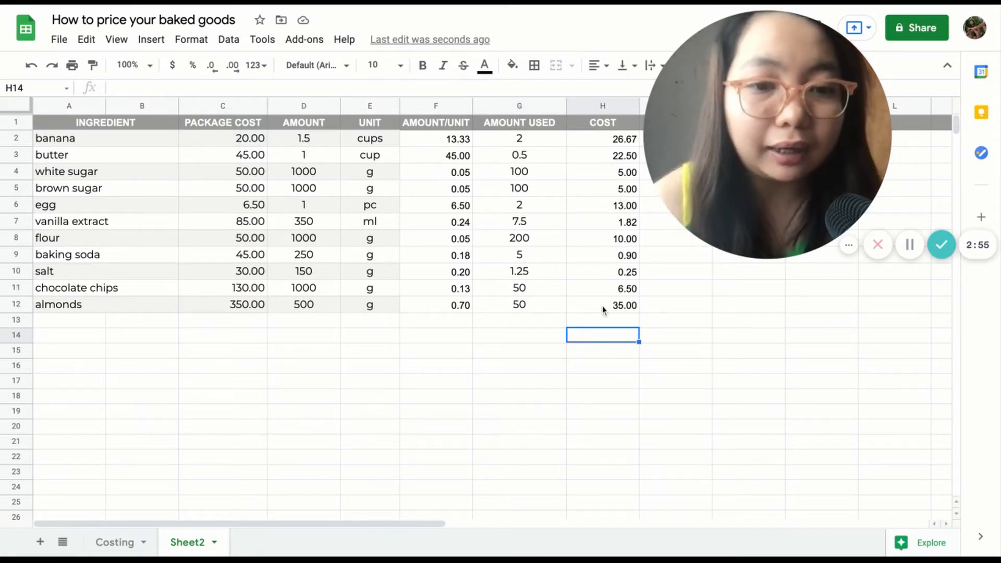
pyautogui.write('=S')
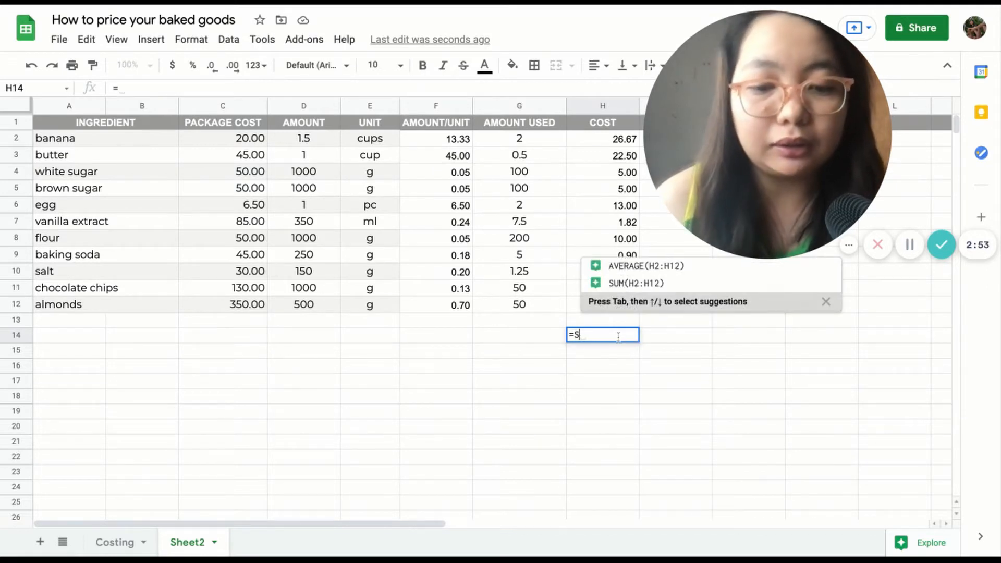
pyautogui.write('UM(')
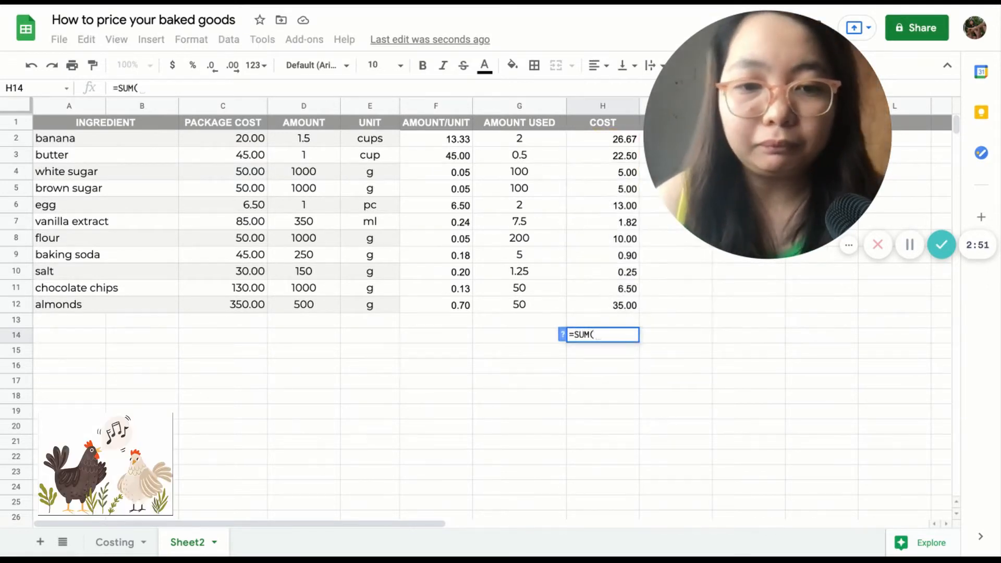
pyautogui.moveTo(605, 142); pyautogui.dragTo(621, 315)
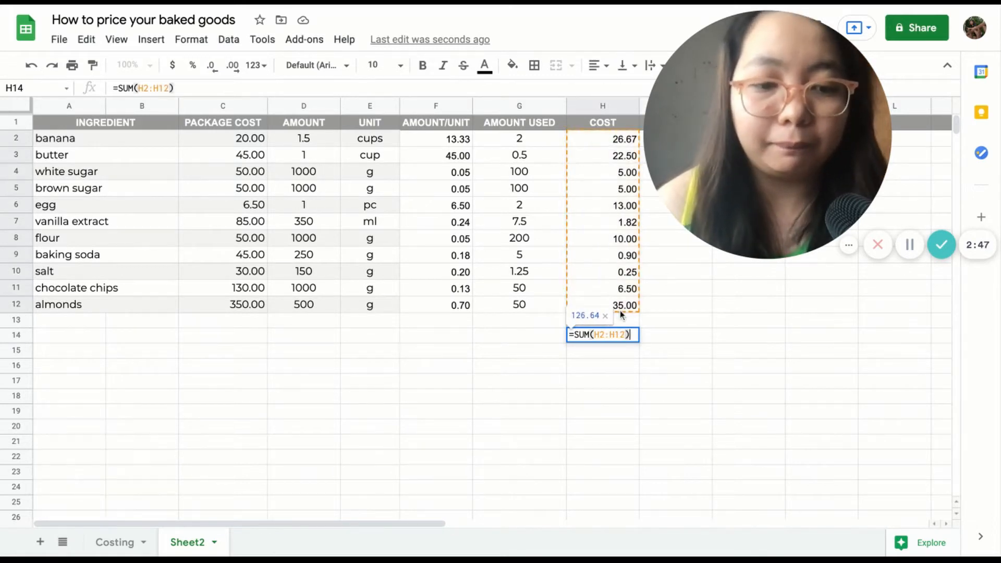
pyautogui.press('Return')
pyautogui.click(620, 335)
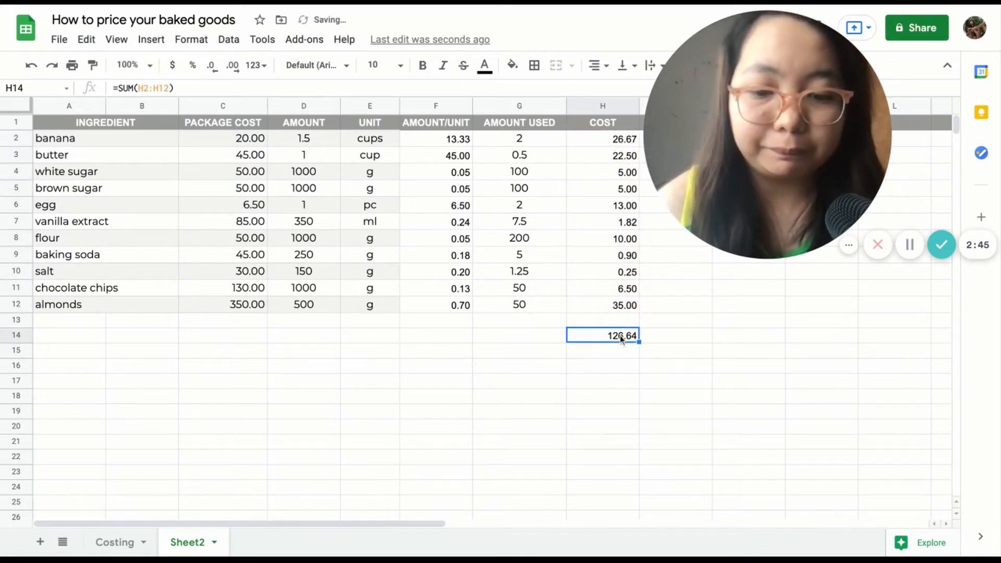
pyautogui.hotkey('ctrl', 'b')
# - Label the summed cost by entering "Total Cost (Raw Ingredients)" in I14
pyautogui.click(658, 337)
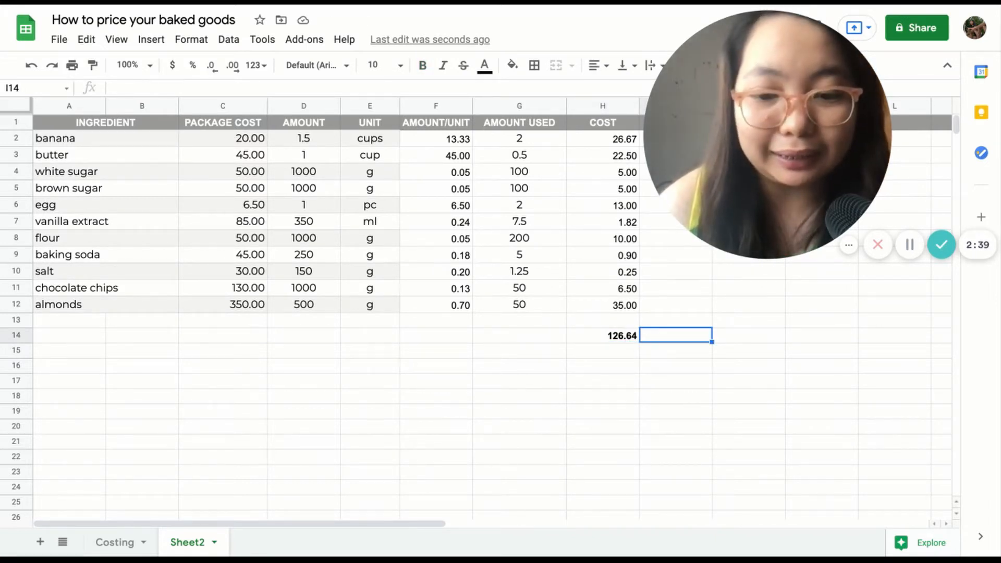
pyautogui.write('Total Cost')
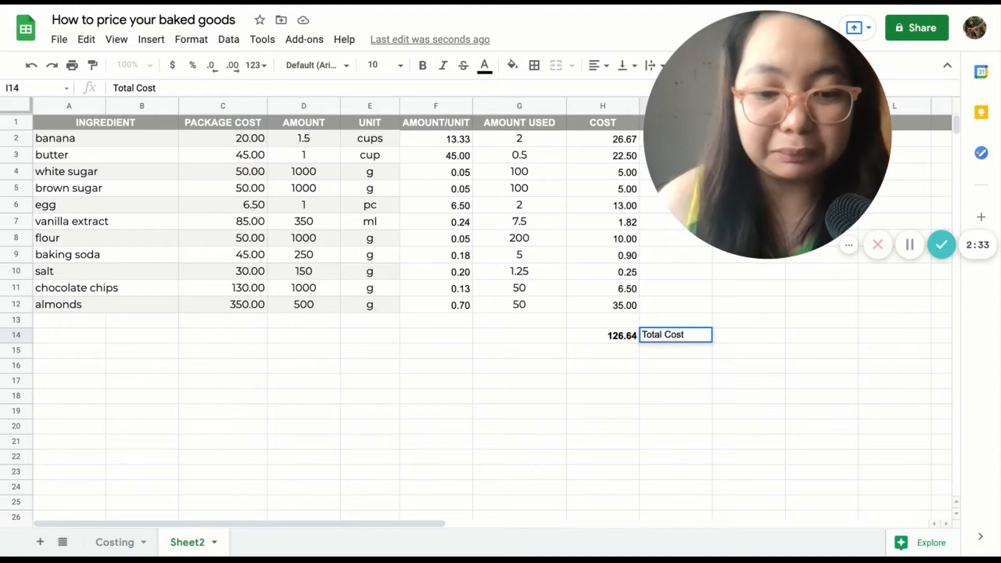
pyautogui.write(' (Raw I')
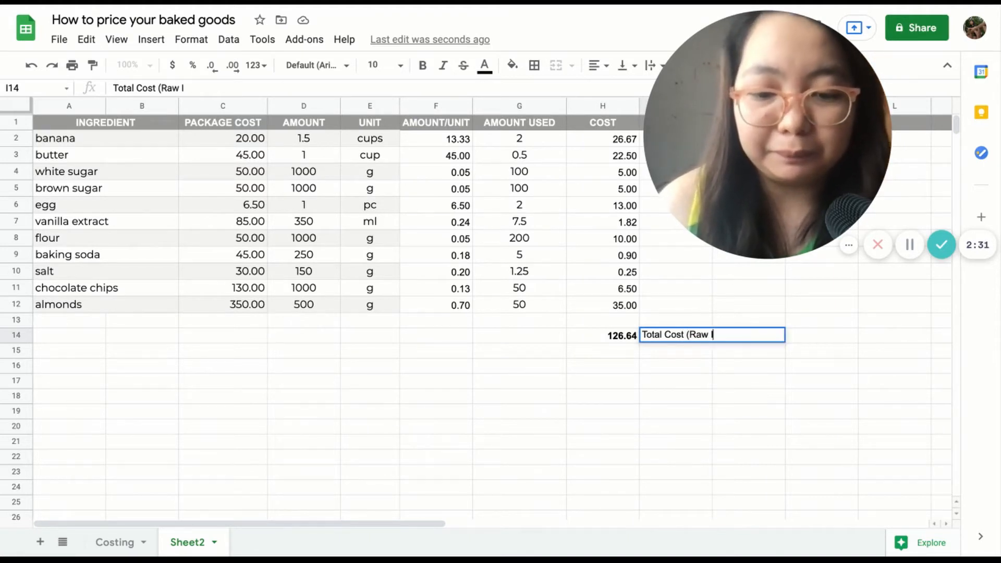
pyautogui.write('ngredient')
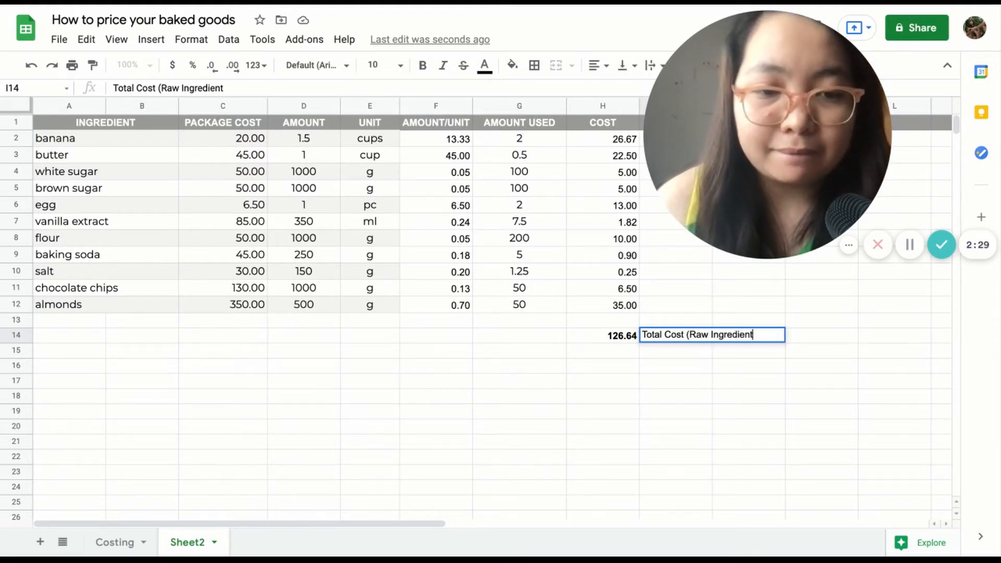
pyautogui.write('s)')
pyautogui.press('Return')
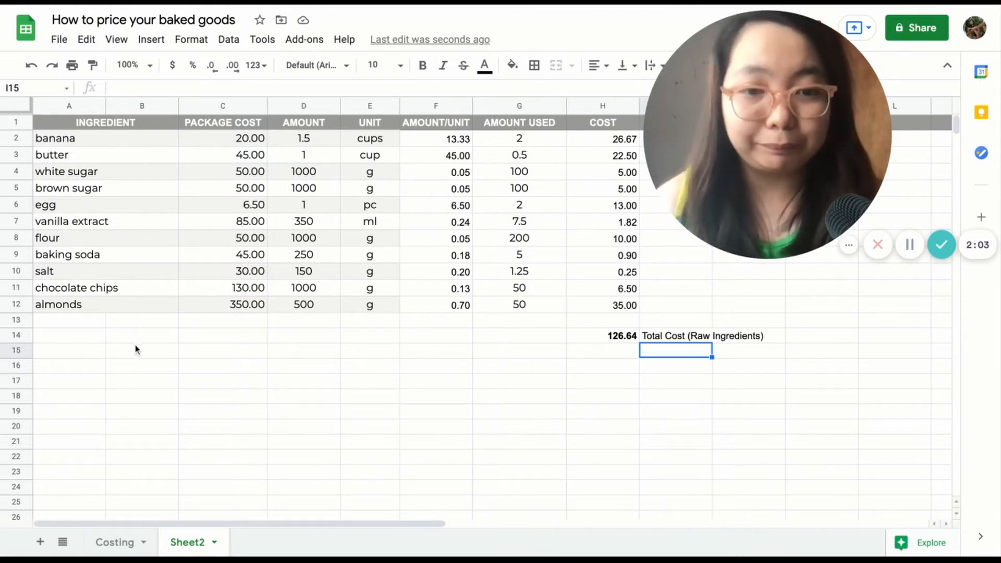
# - Enter the label "130% profit margin" in I15, below the total cost label
pyautogui.click(619, 358)
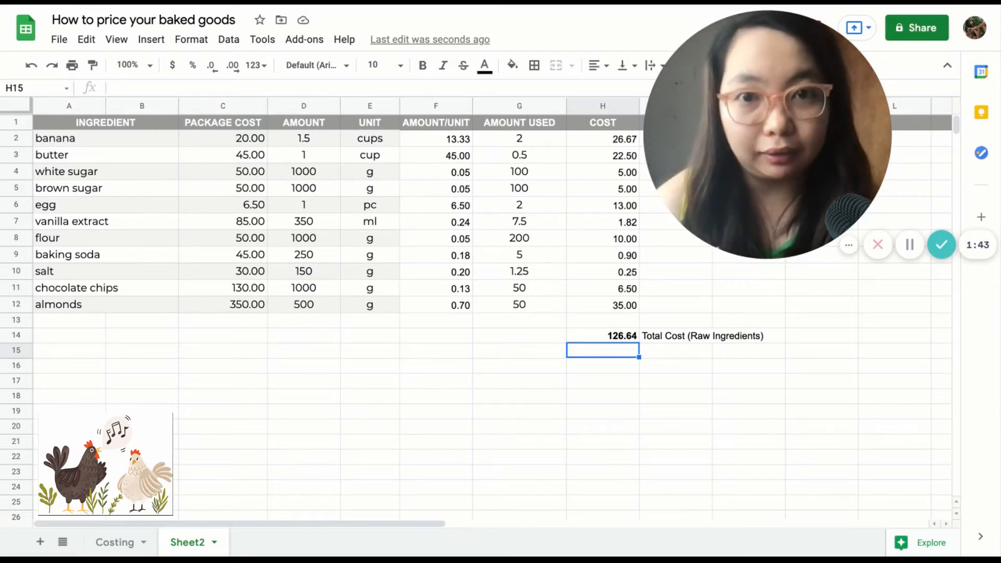
pyautogui.click(666, 355)
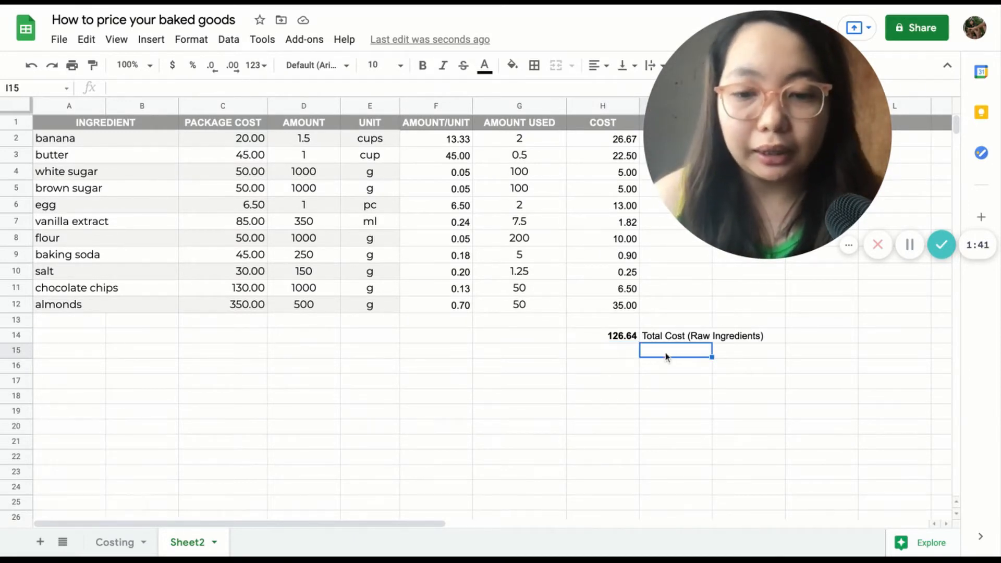
pyautogui.write('130')
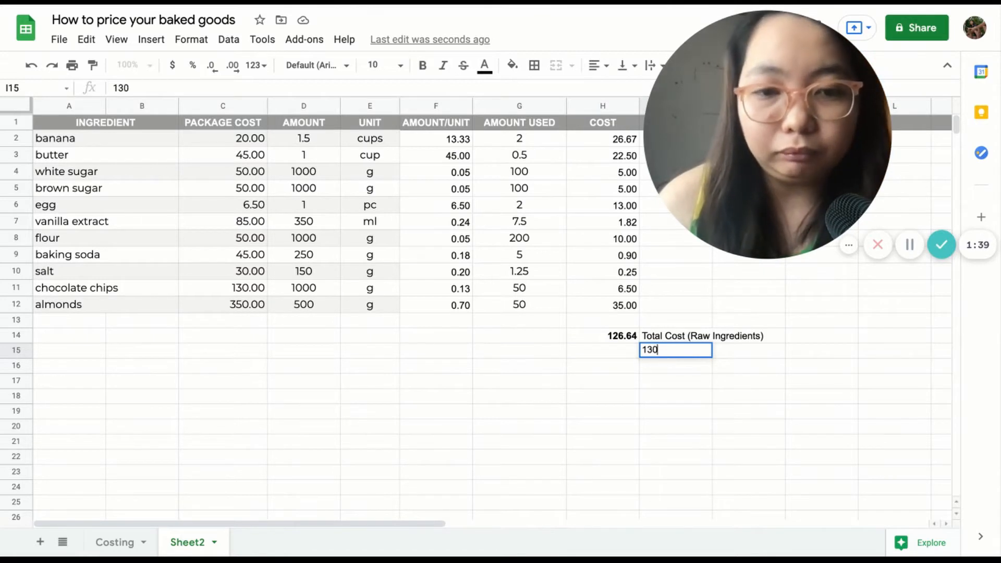
pyautogui.write('% p')
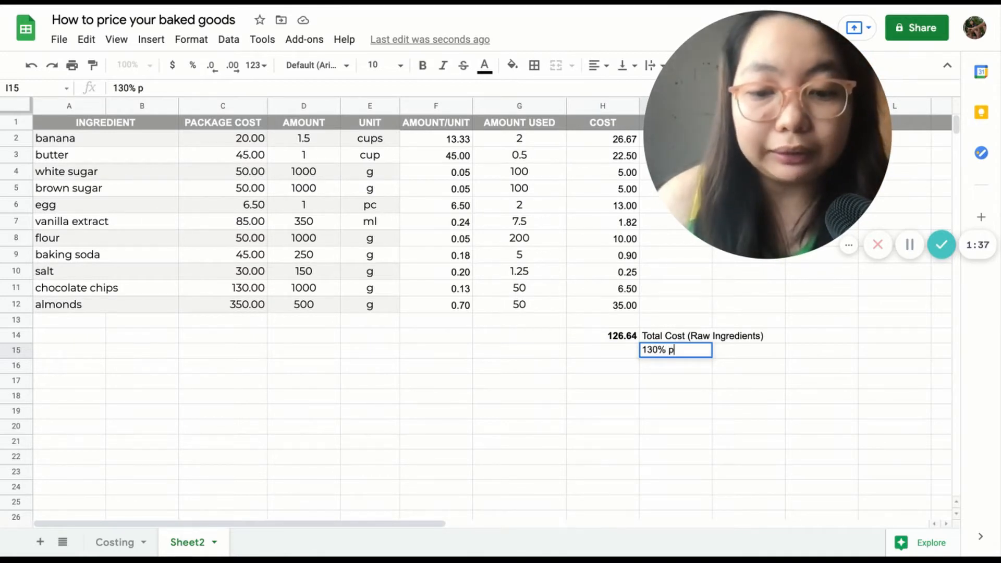
pyautogui.write('rofit ma')
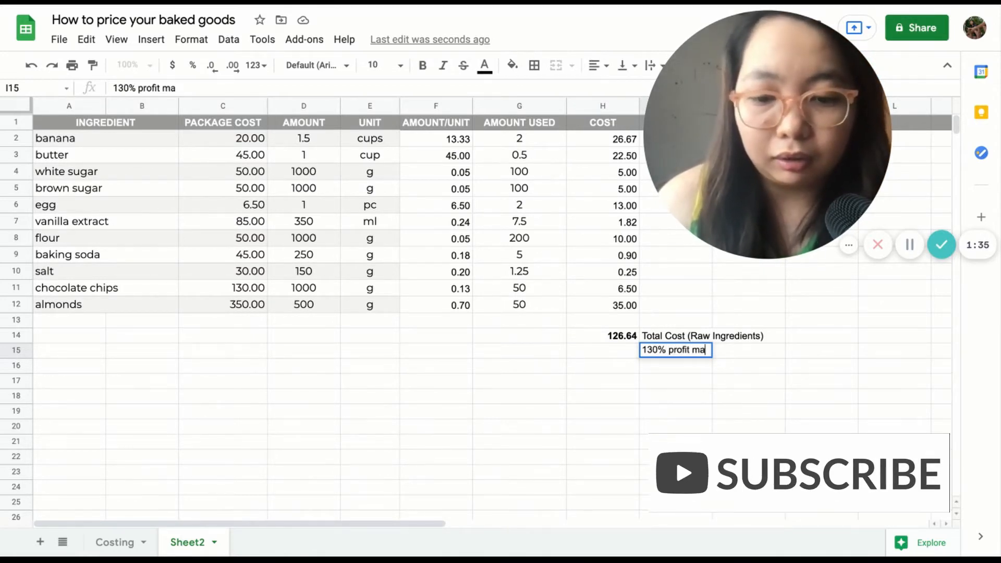
pyautogui.write('rgin')
pyautogui.press('Return')
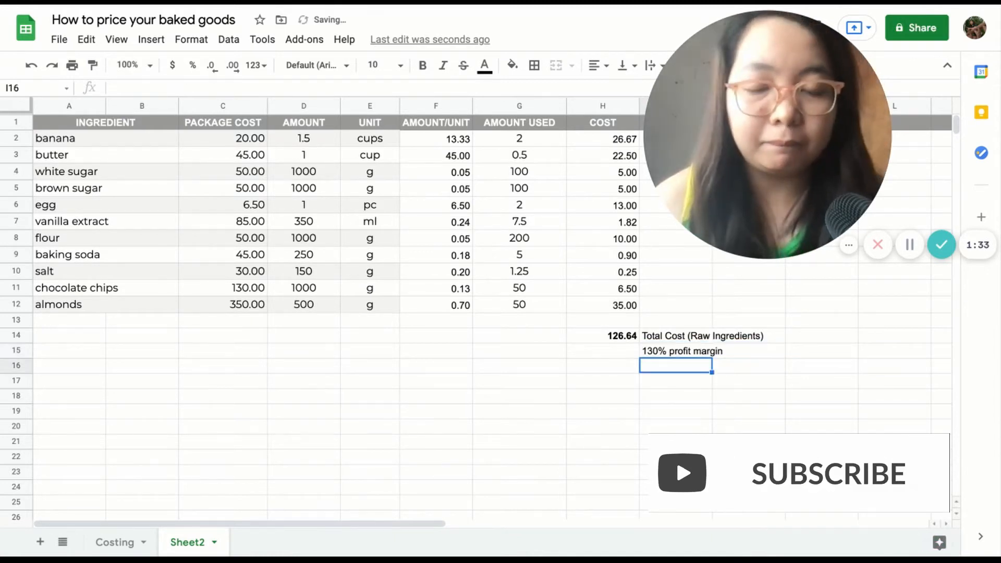
# - Calculate the 130% profit margin in H15 with =H14*1.3 and check the resulting cell
pyautogui.click(708, 350)
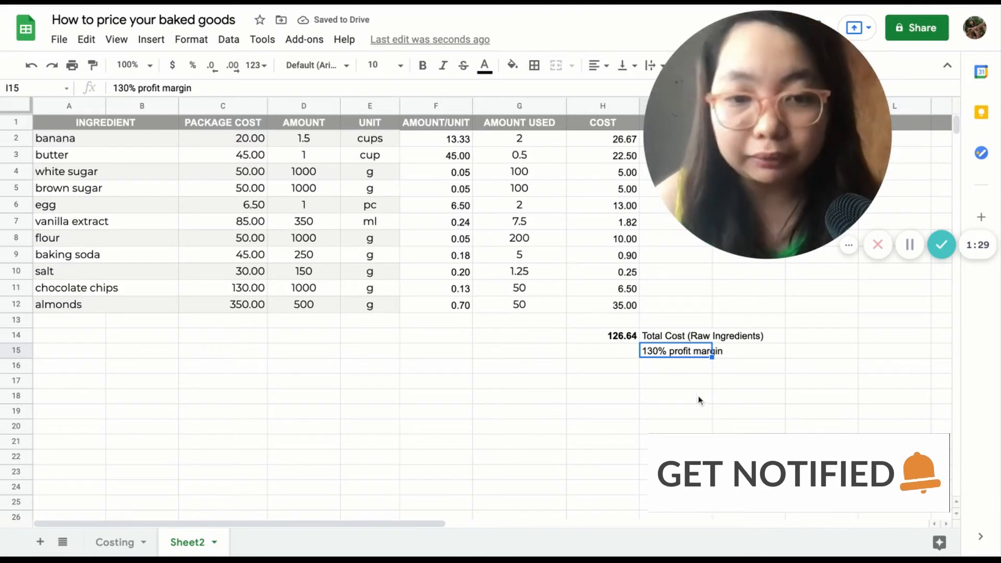
pyautogui.click(629, 356)
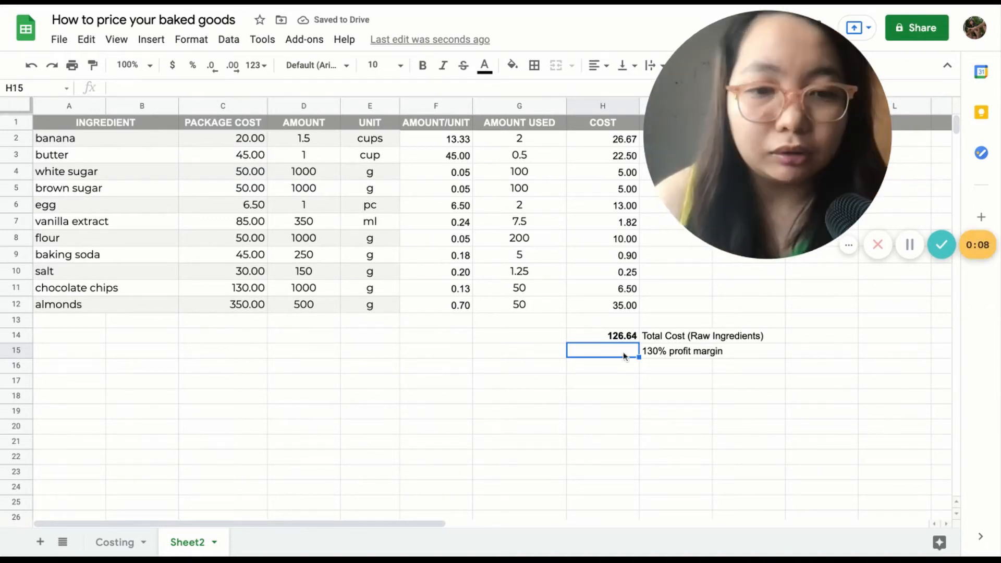
pyautogui.write('=')
pyautogui.click(624, 341)
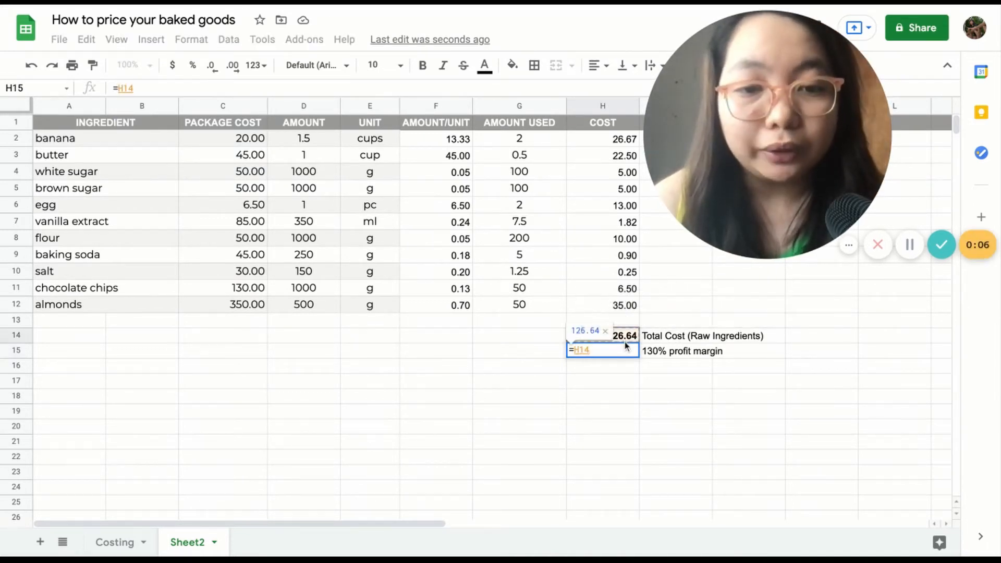
pyautogui.write('*1.3')
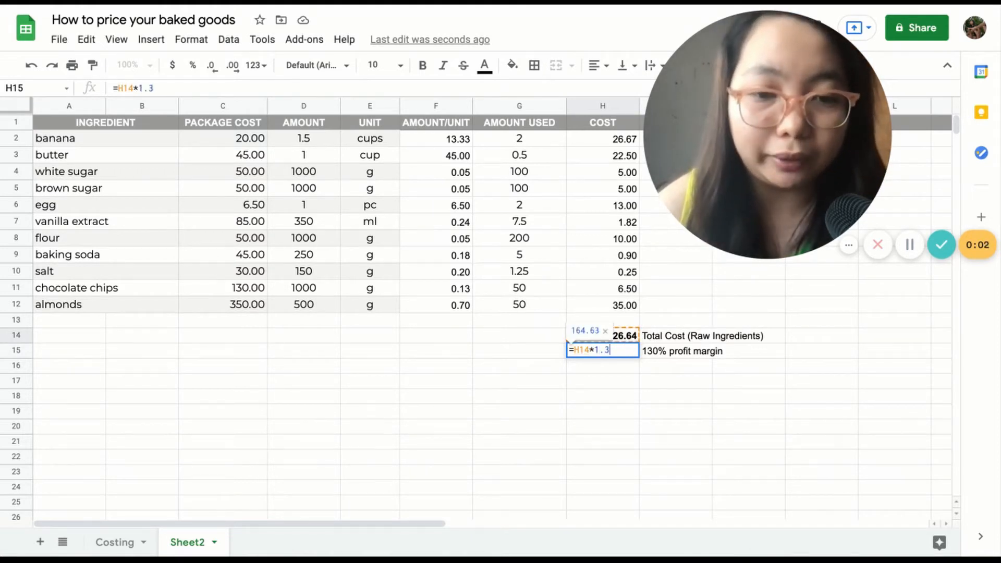
pyautogui.press('Return')
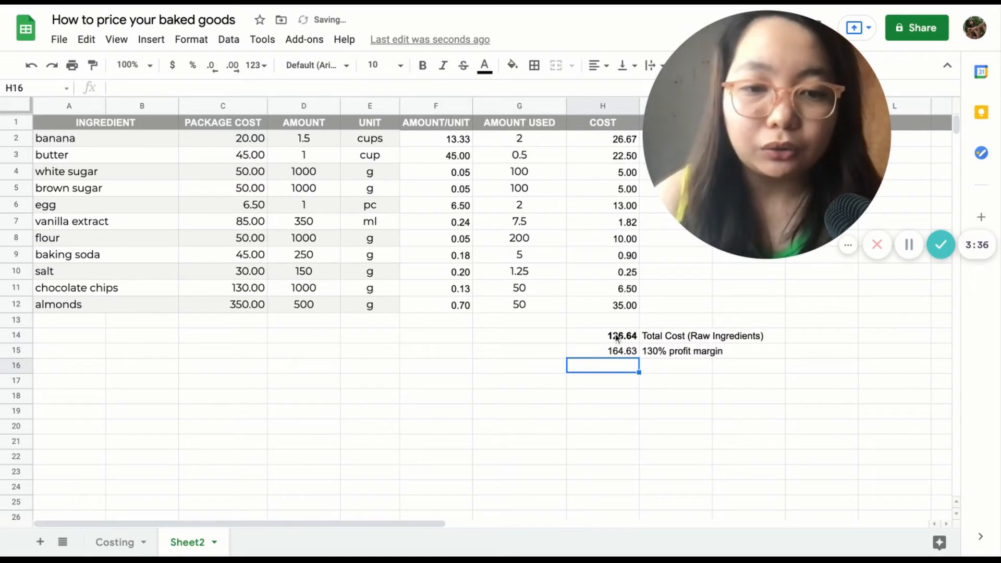
pyautogui.click(635, 355)
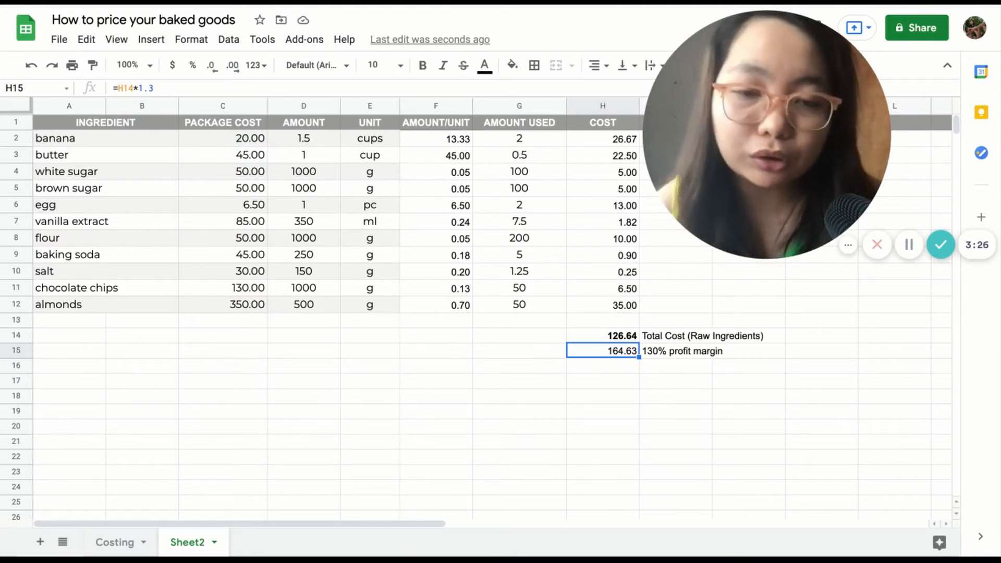
# - Add the raw ingredient cost and the profit margin in H16 with =SUM(H14:H15)
pyautogui.click(618, 368)
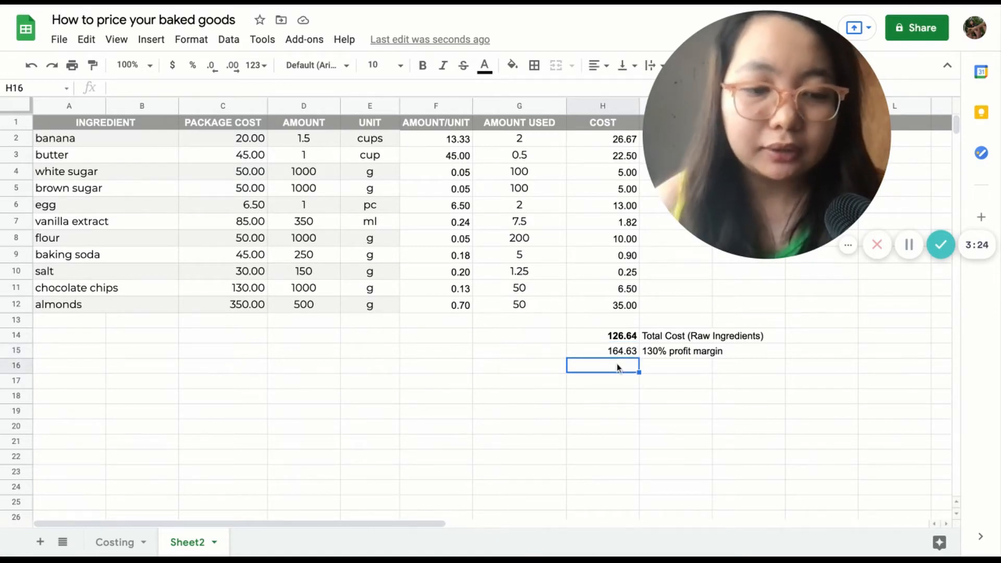
pyautogui.write('=')
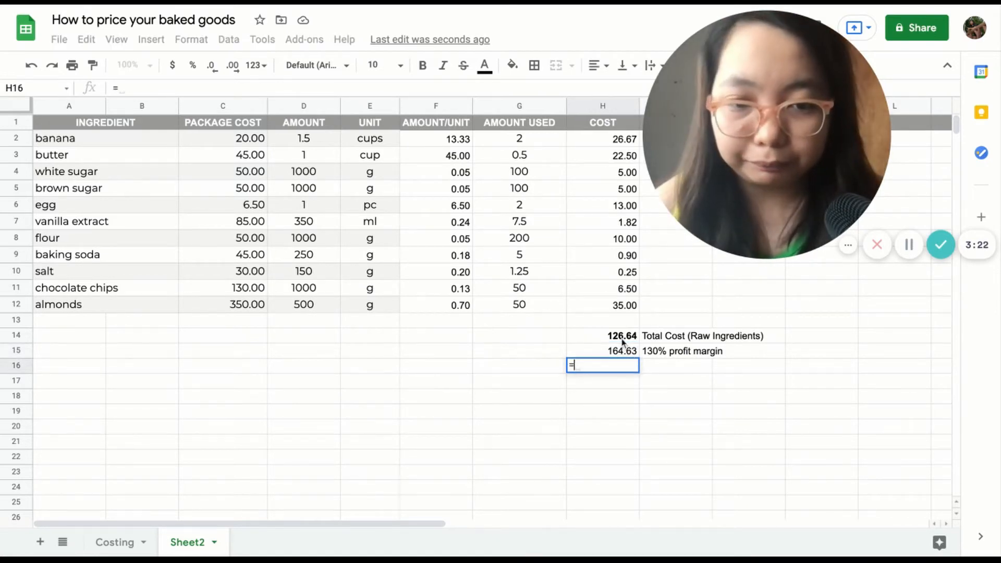
pyautogui.write('SUM(')
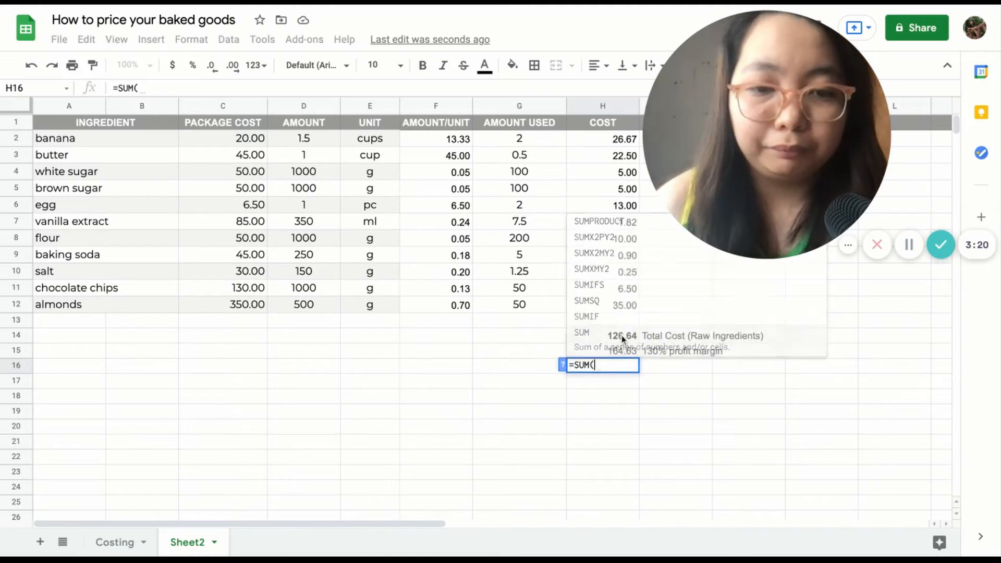
pyautogui.click(624, 336)
pyautogui.hotkey('shift', 'Down')
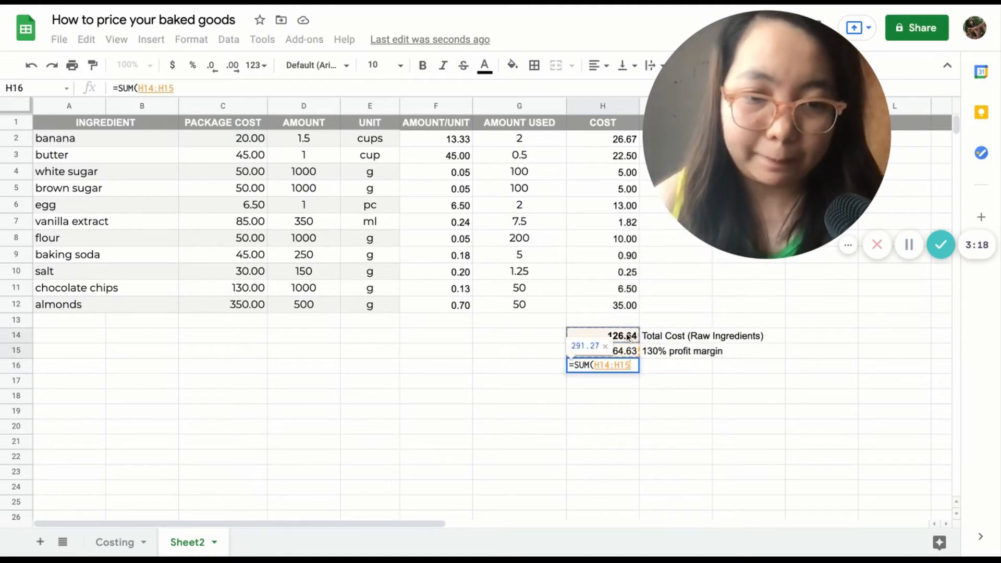
pyautogui.write(')')
pyautogui.press('Return')
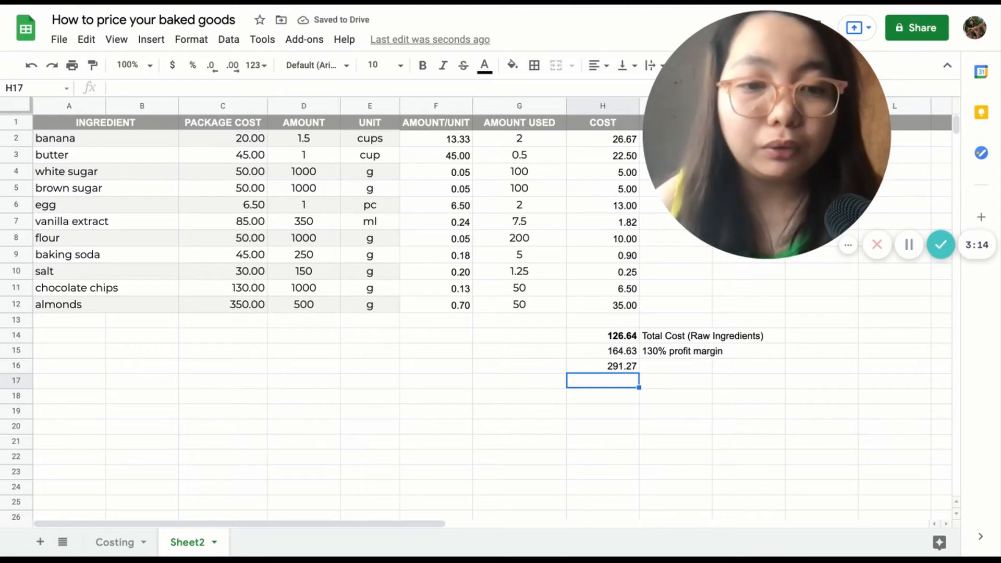
pyautogui.click(631, 366)
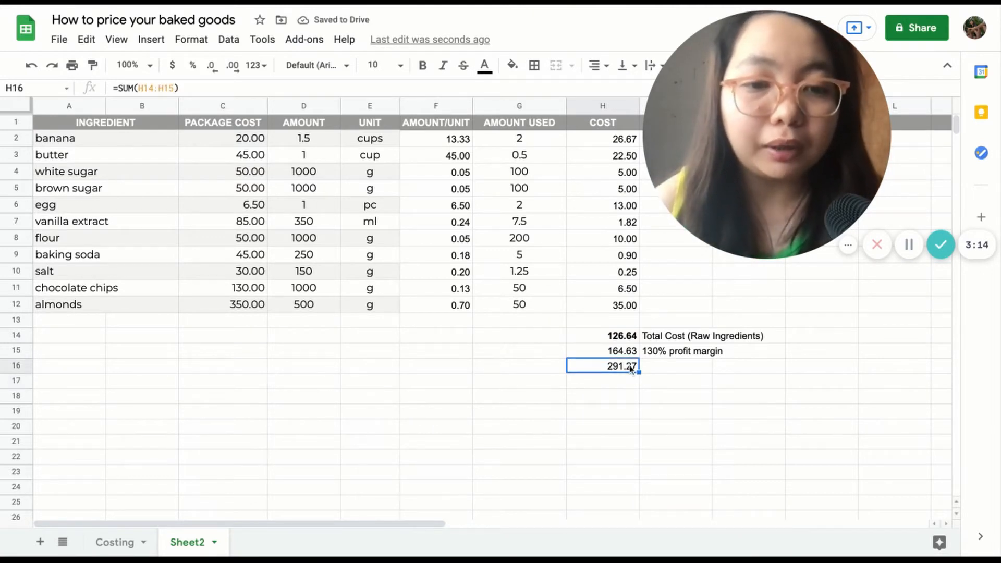
# - Enter the label "Yield" in I17 and set the yield in H17 to 2
pyautogui.click(660, 384)
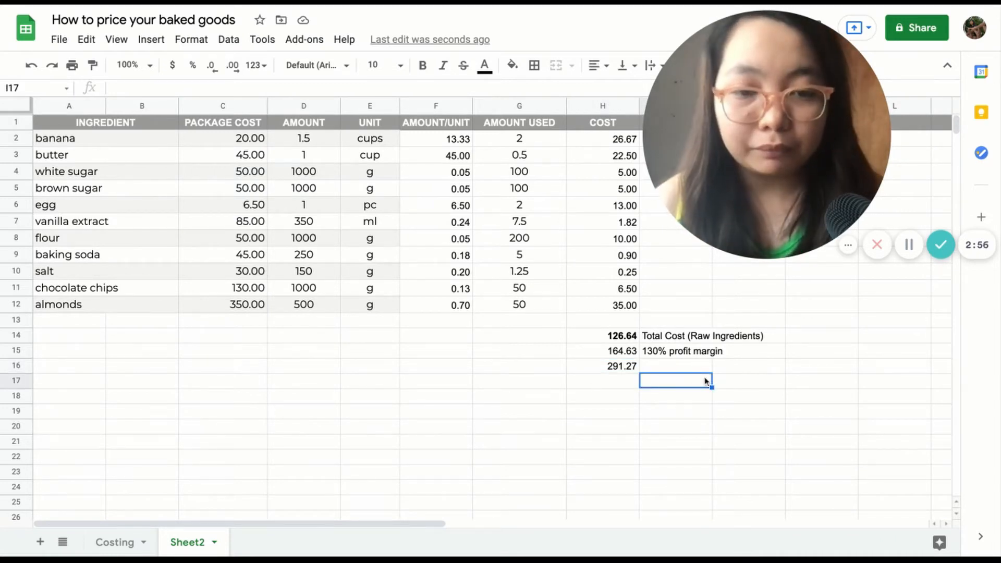
pyautogui.write('Yield')
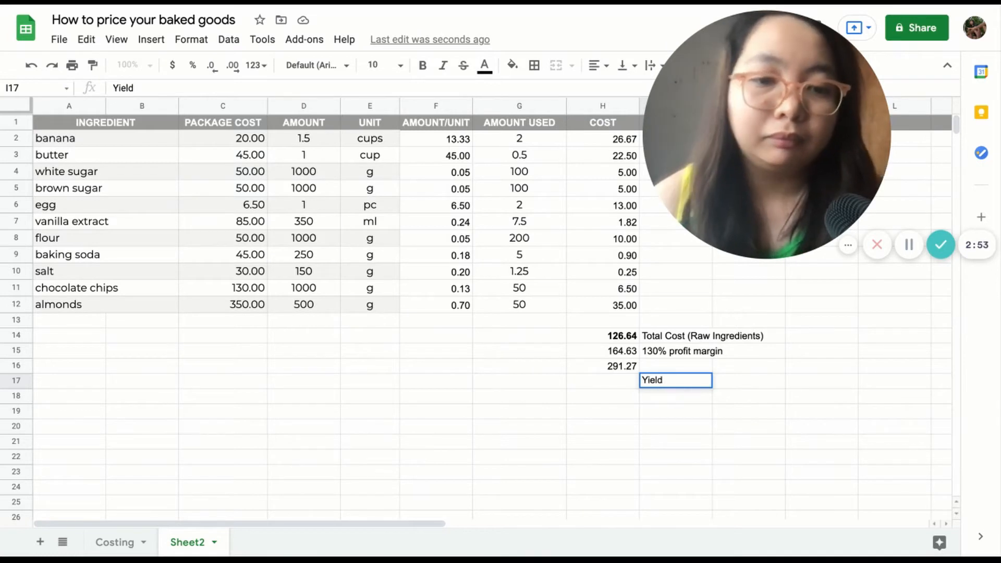
pyautogui.click(626, 384)
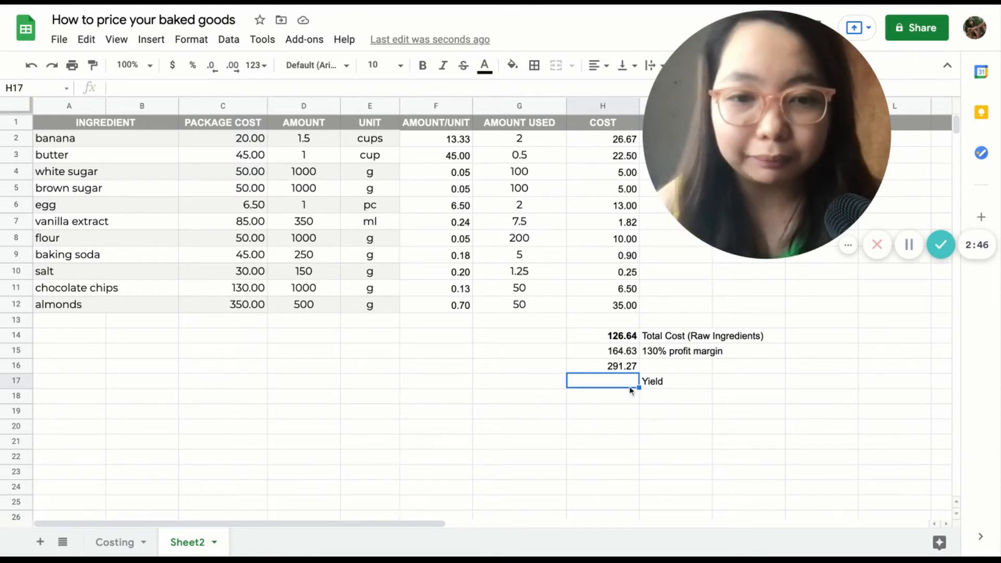
pyautogui.write('2')
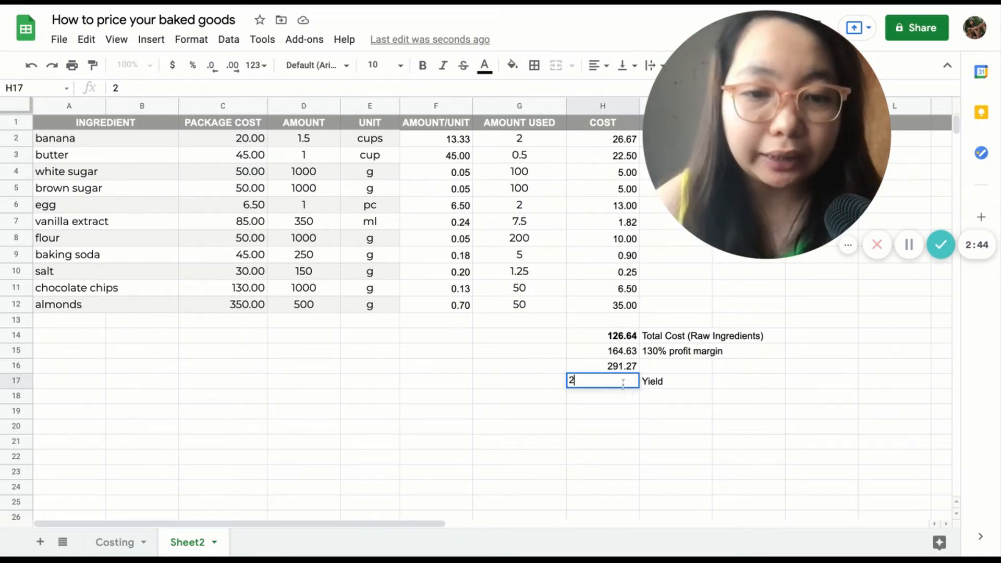
pyautogui.press('Return')
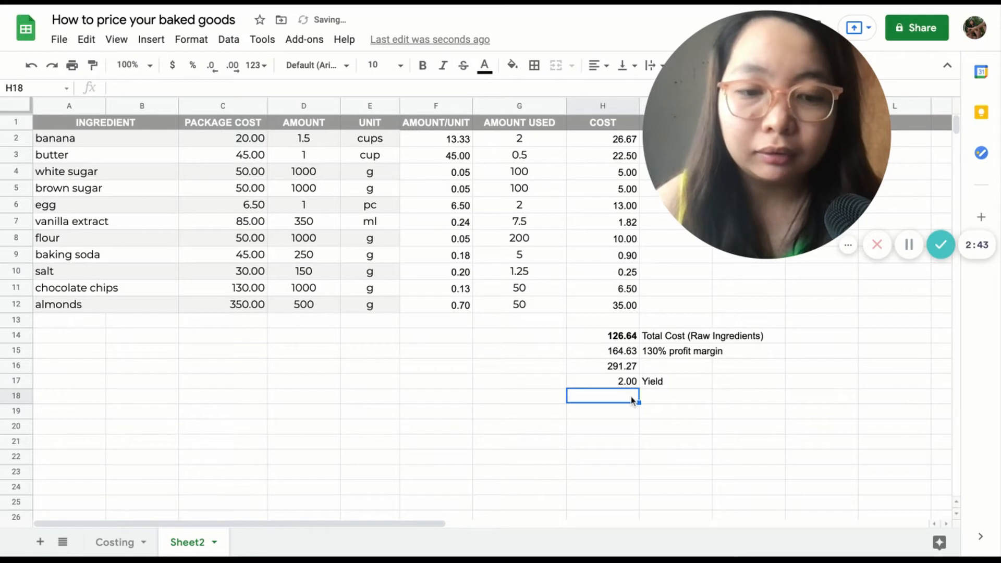
# - Calculate the price per piece in H18 by dividing the combined amount by the yield with =H16/H17
pyautogui.click(618, 368)
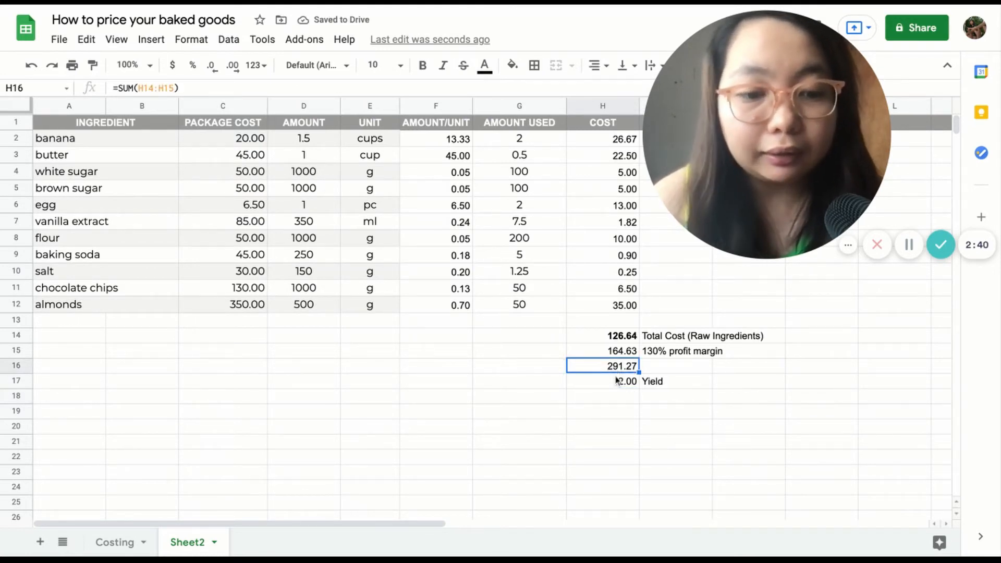
pyautogui.click(619, 394)
pyautogui.write('=')
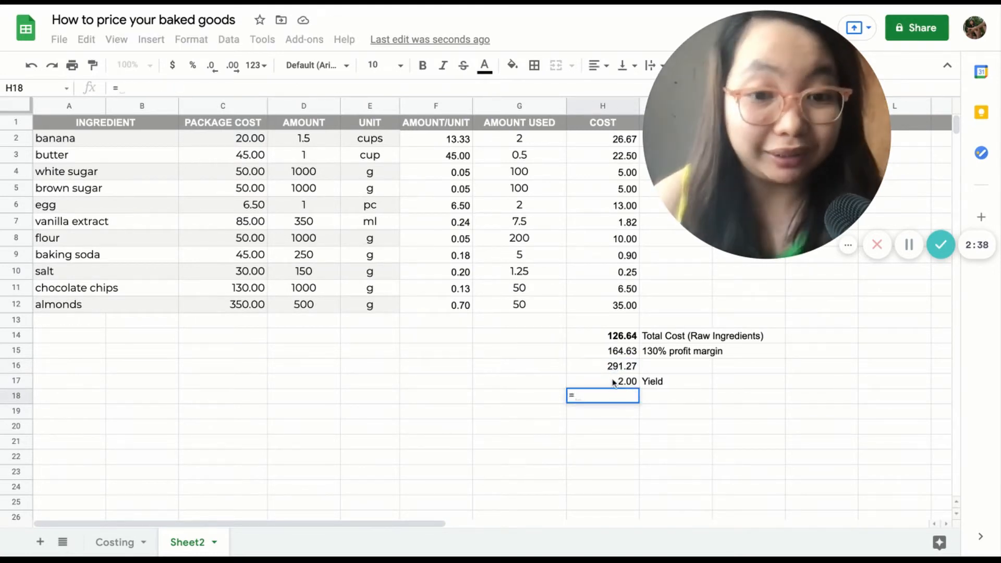
pyautogui.click(611, 367)
pyautogui.write('/')
pyautogui.click(627, 382)
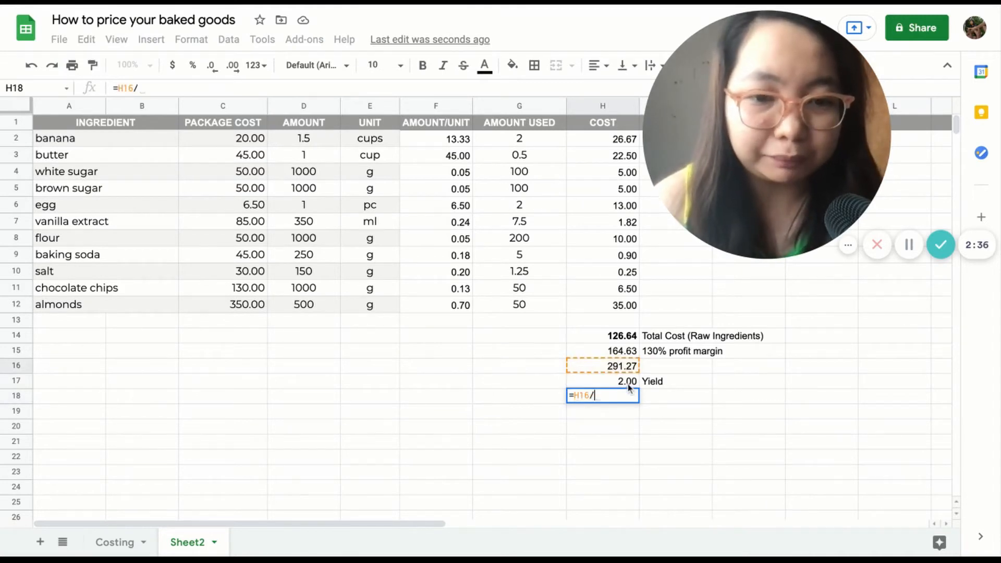
pyautogui.press('Return')
pyautogui.click(646, 400)
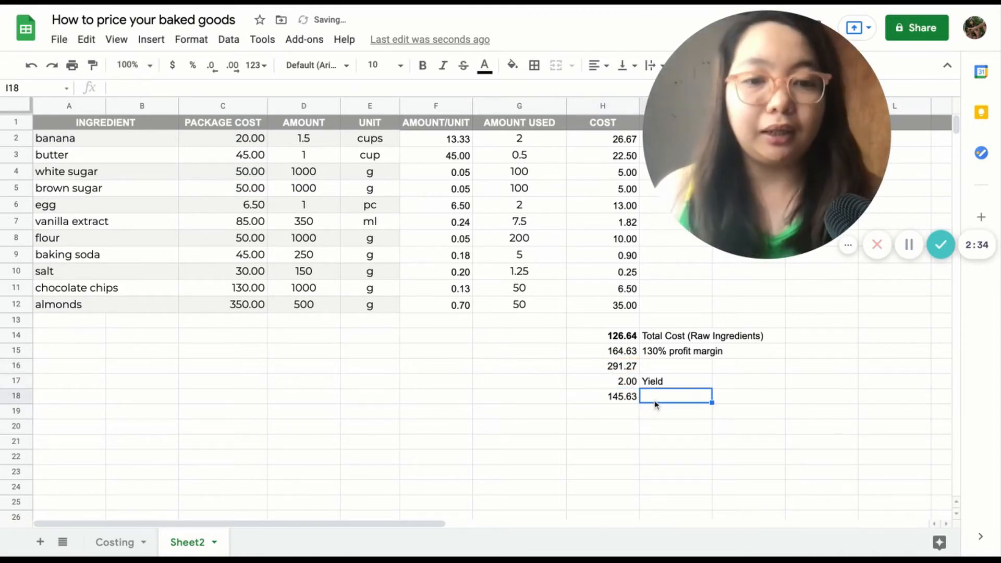
pyautogui.click(629, 384)
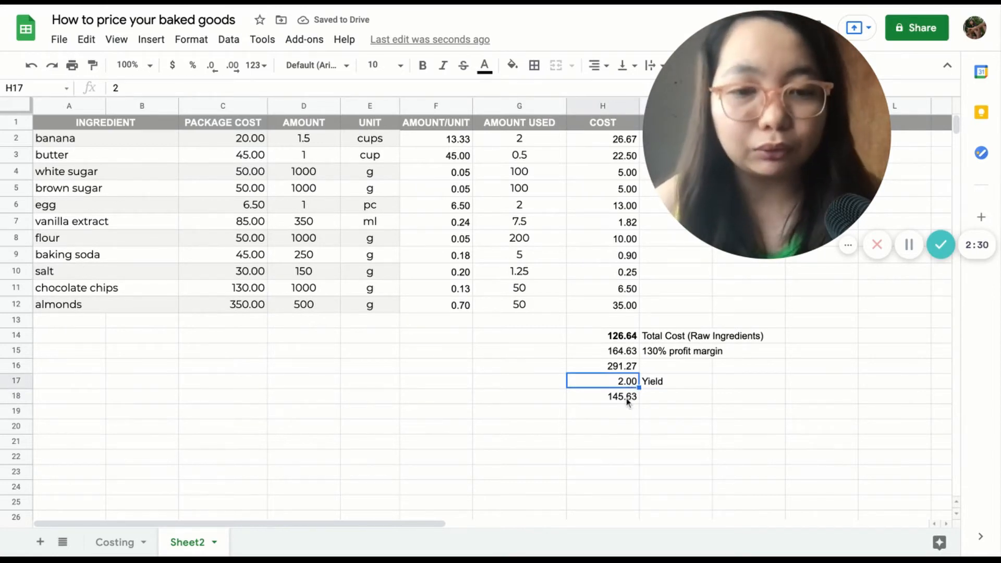
pyautogui.click(629, 399)
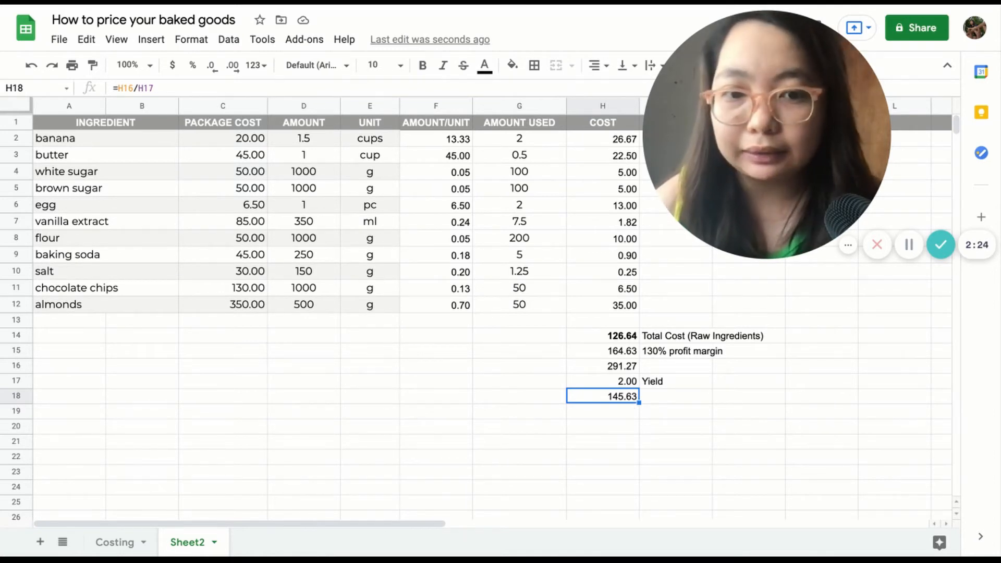
# - Make the price per piece in H18 bold and label it "SRP" in I18
pyautogui.click(654, 404)
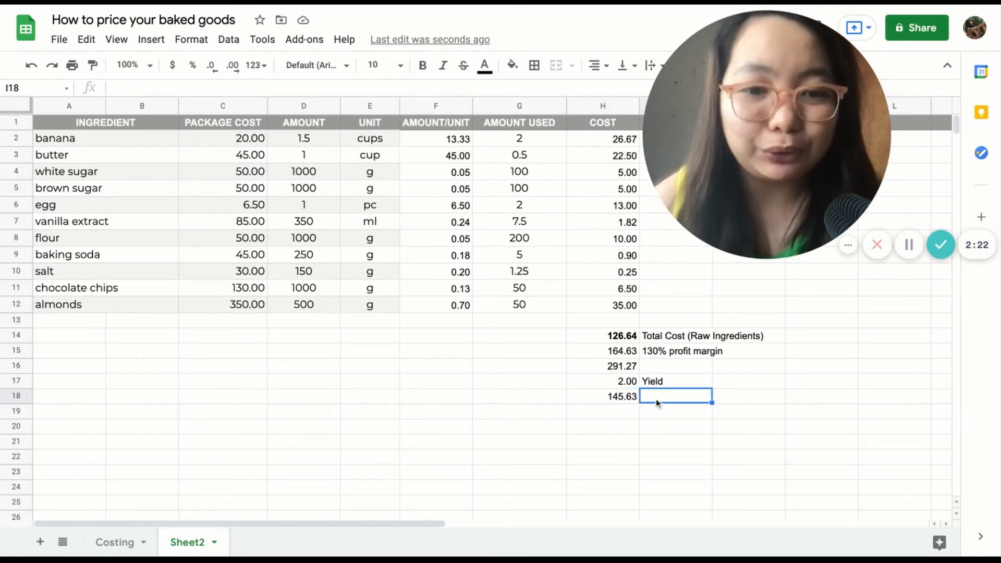
pyautogui.click(615, 403)
pyautogui.hotkey('ctrl', 'b')
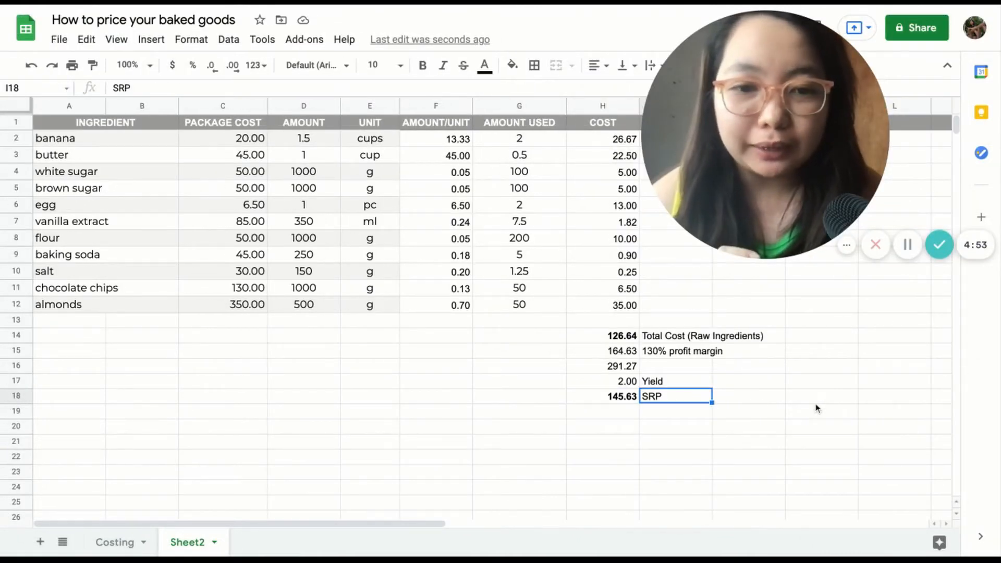
pyautogui.click(623, 399)
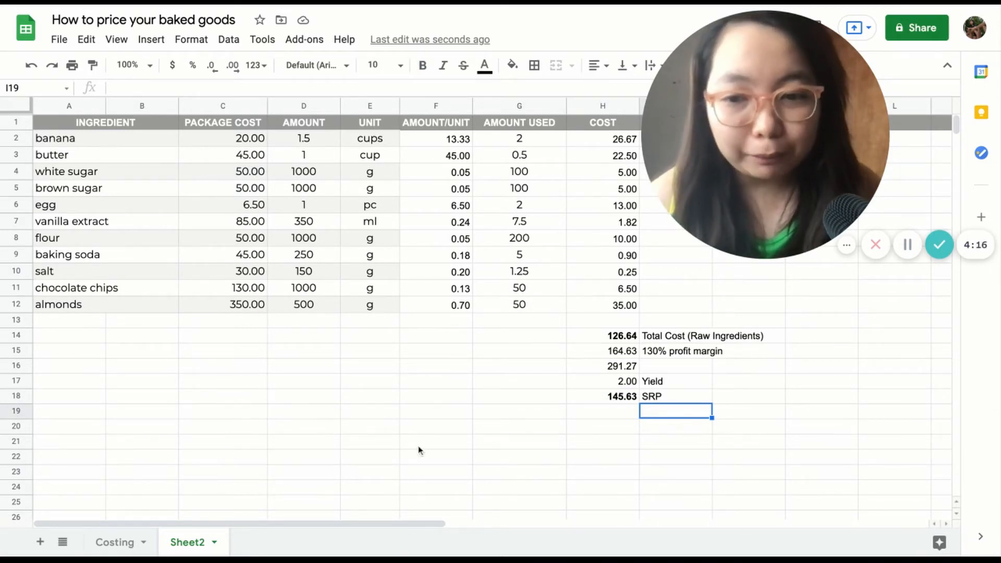
# - Open the Costing sheet and examine the entry cells for ingredient names and package quantities
pyautogui.click(125, 543)
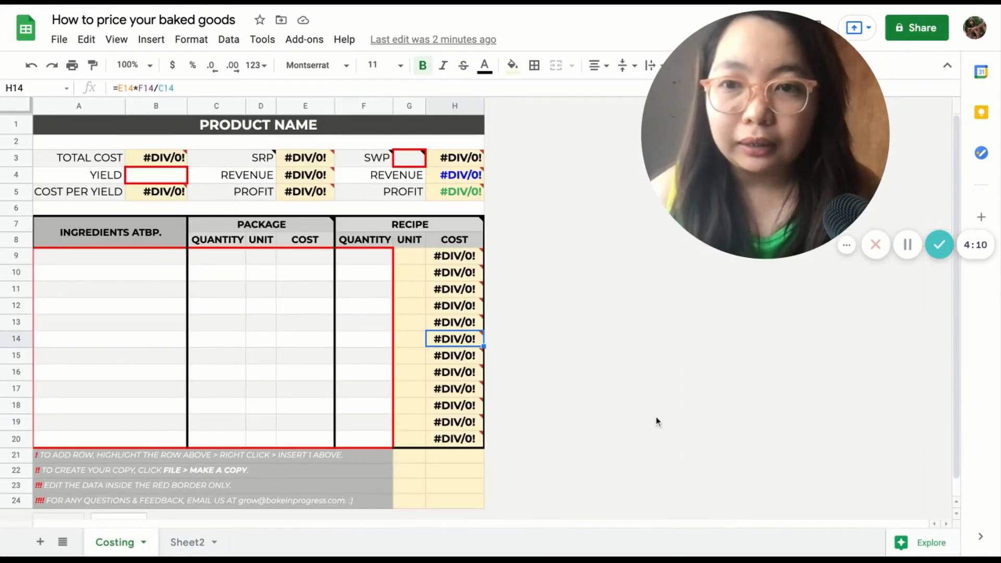
pyautogui.click(631, 461)
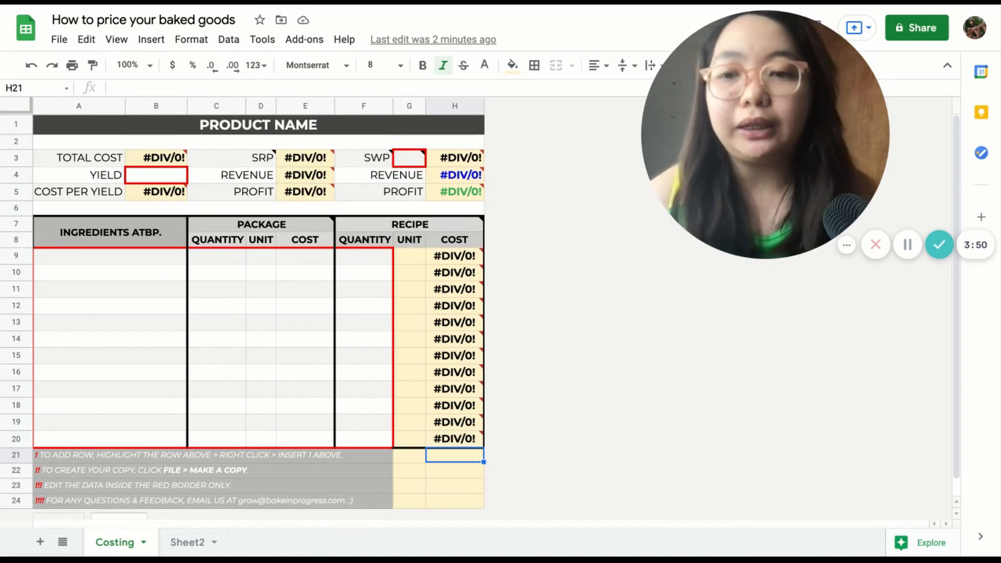
pyautogui.moveTo(161, 258); pyautogui.dragTo(186, 388)
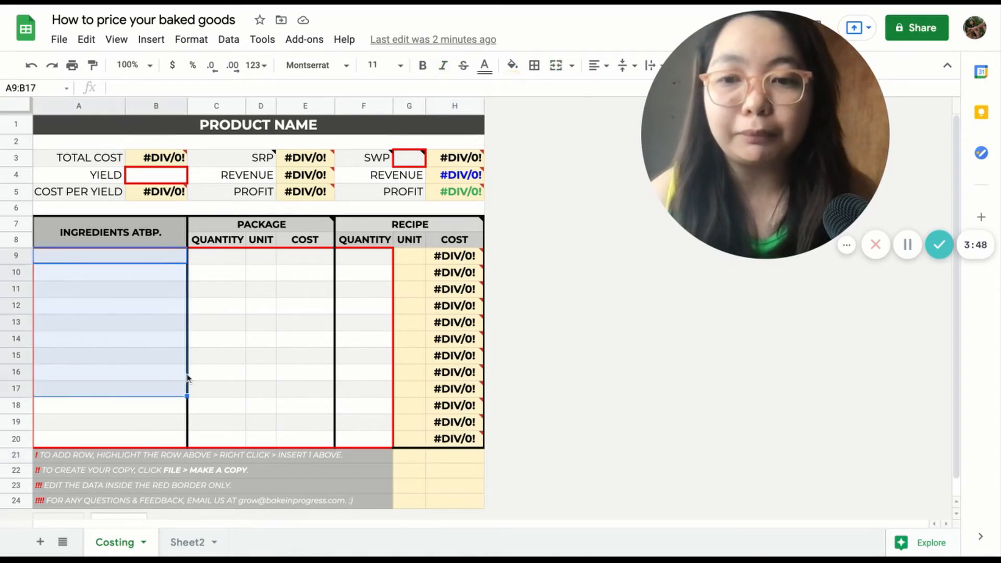
pyautogui.click(229, 258)
pyautogui.hotkey('shift', 'Down')
pyautogui.hotkey('shift', 'Down')
pyautogui.hotkey('shift', 'Down')
pyautogui.hotkey('shift', 'Down')
pyautogui.hotkey('shift', 'Down')
pyautogui.hotkey('shift', 'Down')
pyautogui.hotkey('shift', 'Down')
pyautogui.hotkey('shift', 'Down')
pyautogui.hotkey('shift', 'Down')
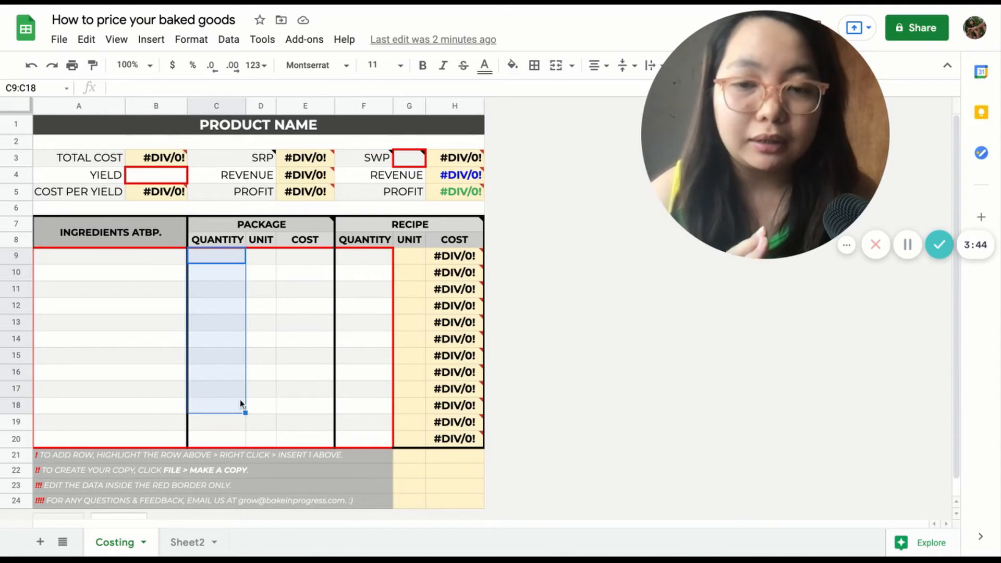
# - Examine the Package Unit and Package Cost entry cells in D9:D17 and E9:E17
pyautogui.click(263, 258)
pyautogui.hotkey('shift', 'Down')
pyautogui.hotkey('shift', 'Down')
pyautogui.hotkey('shift', 'Down')
pyautogui.hotkey('shift', 'Down')
pyautogui.hotkey('shift', 'Down')
pyautogui.hotkey('shift', 'Down')
pyautogui.hotkey('shift', 'Down')
pyautogui.hotkey('shift', 'Down')
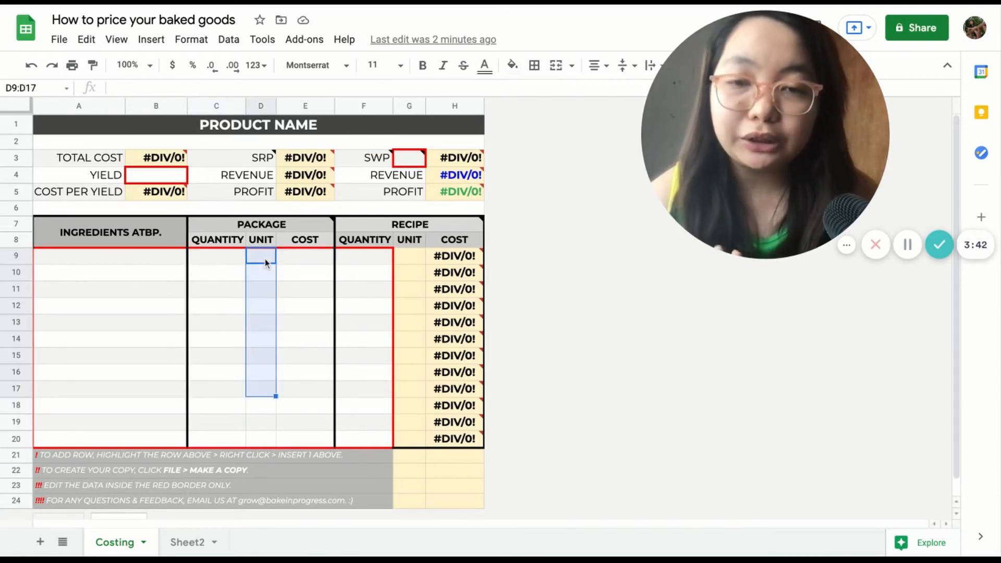
pyautogui.click(314, 258)
pyautogui.hotkey('shift', 'Down')
pyautogui.hotkey('shift', 'Down')
pyautogui.hotkey('shift', 'Down')
pyautogui.hotkey('shift', 'Down')
pyautogui.hotkey('shift', 'Down')
pyautogui.hotkey('shift', 'Down')
pyautogui.hotkey('shift', 'Down')
pyautogui.hotkey('shift', 'Down')
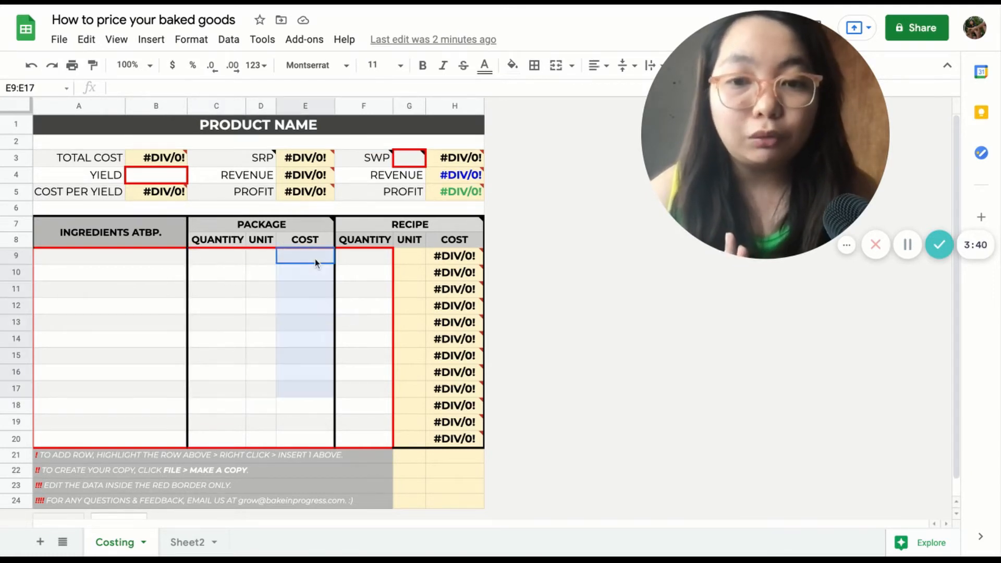
# - Examine the Recipe Quantity column, the full red-bordered entry range A9:F20 and the Yield cell B4
pyautogui.click(364, 256)
pyautogui.hotkey('shift', 'Down')
pyautogui.hotkey('shift', 'Down')
pyautogui.hotkey('shift', 'Down')
pyautogui.hotkey('shift', 'Down')
pyautogui.hotkey('shift', 'Down')
pyautogui.hotkey('shift', 'Down')
pyautogui.hotkey('shift', 'Down')
pyautogui.hotkey('shift', 'Down')
pyautogui.hotkey('shift', 'Down')
pyautogui.hotkey('shift', 'Down')
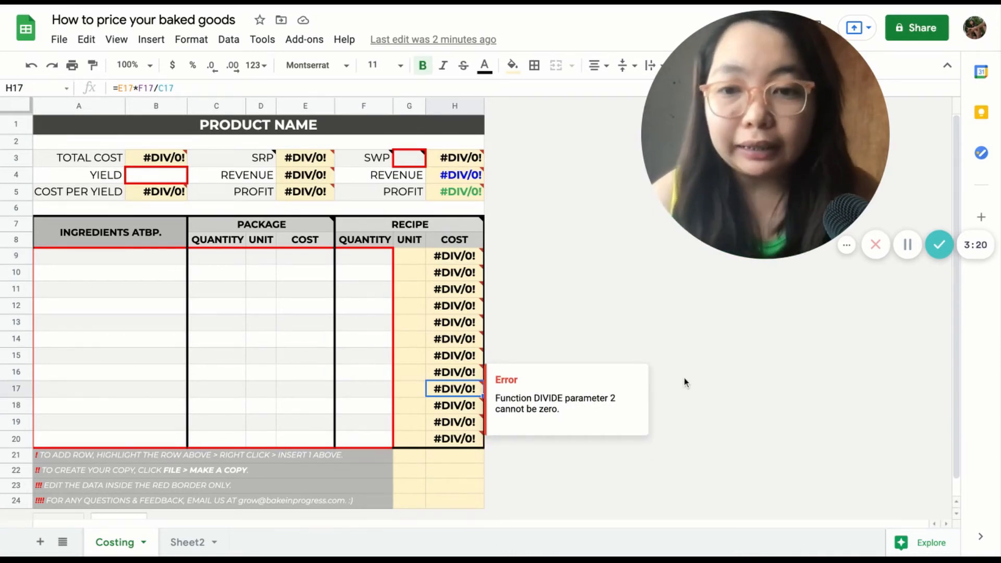
pyautogui.moveTo(162, 258); pyautogui.dragTo(348, 437)
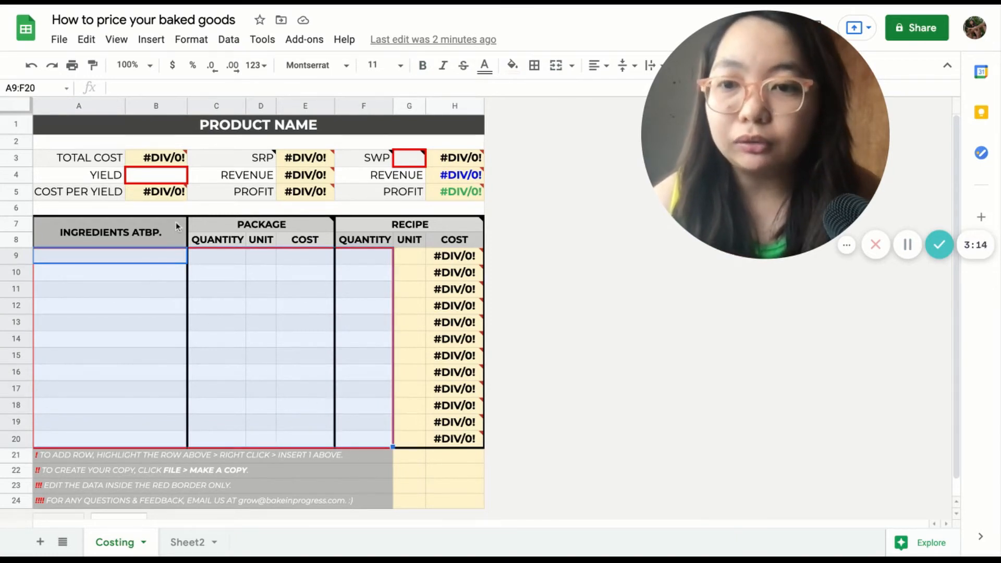
pyautogui.click(164, 180)
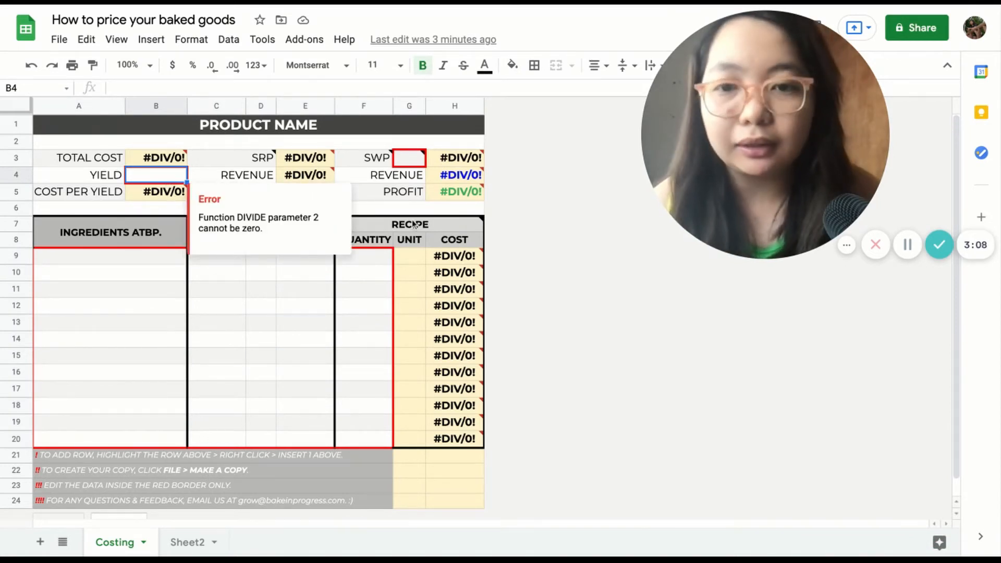
# - Examine the SWP, Revenue and Profit block in F3:H5, including the note on SWP and the entry cell G3
pyautogui.click(376, 158)
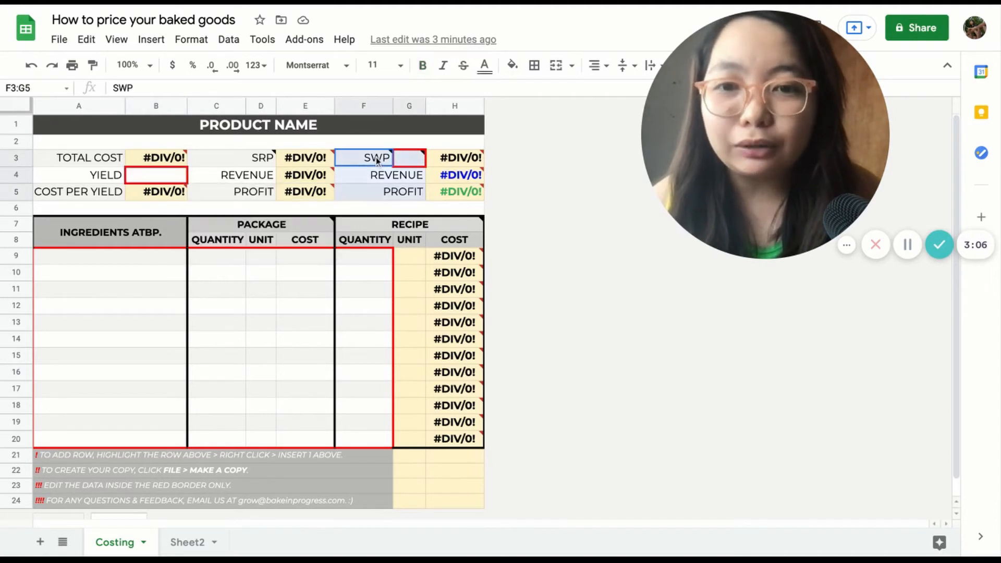
pyautogui.moveTo(377, 158); pyautogui.dragTo(454, 192)
pyautogui.click(601, 311)
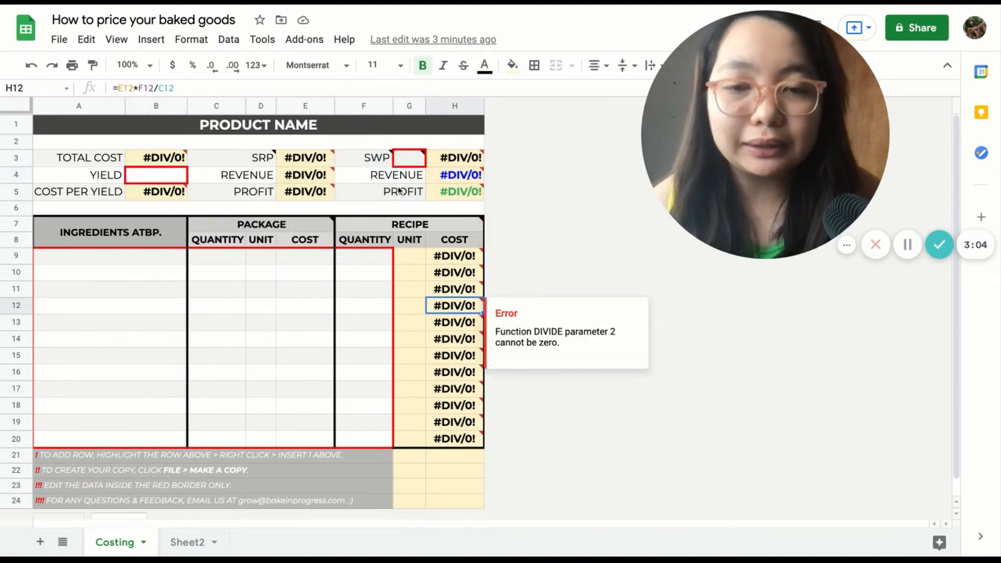
pyautogui.moveTo(383, 163)
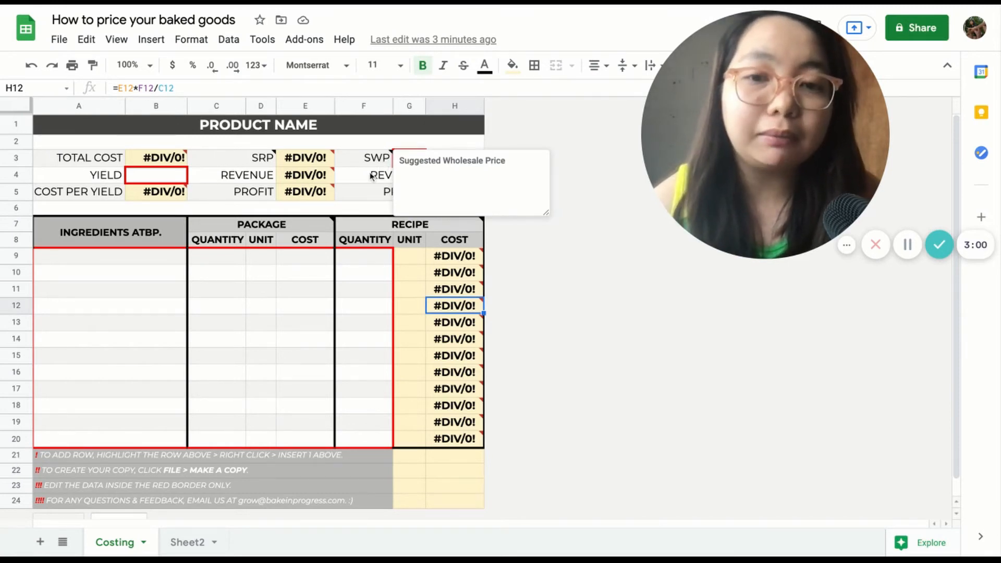
pyautogui.click(372, 176)
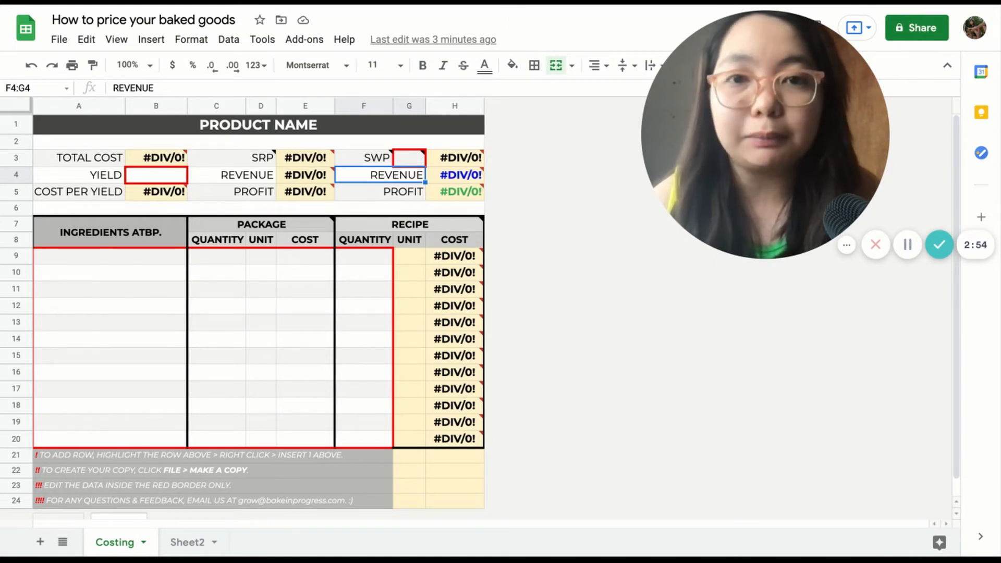
pyautogui.click(408, 162)
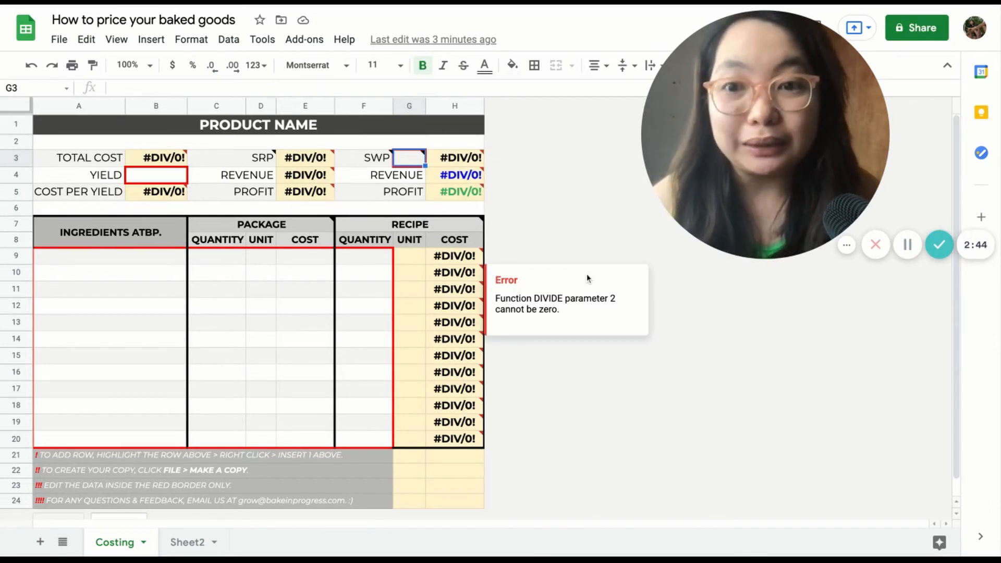
pyautogui.press('Down')
pyautogui.press('Down')
pyautogui.press('Down')
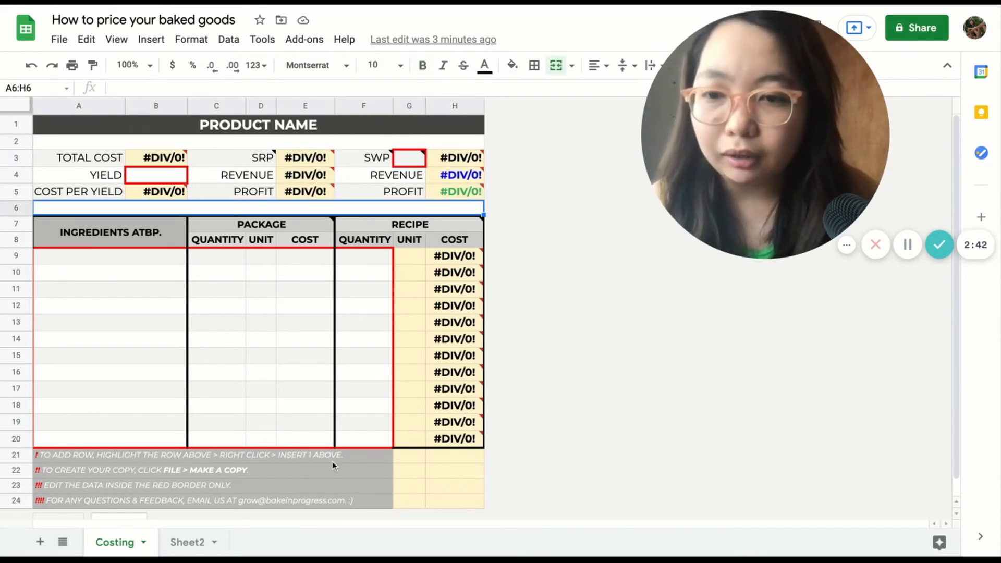
# - Copy the ingredient names from A2:B12 of Sheet2 into the Costing sheet's ingredients column, starting at A9
pyautogui.click(189, 542)
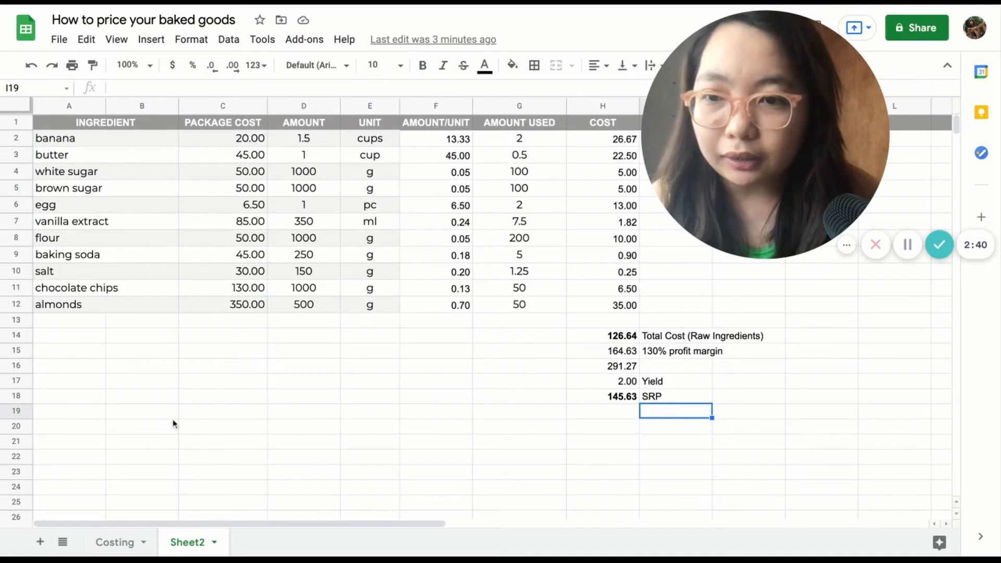
pyautogui.moveTo(143, 141); pyautogui.dragTo(132, 311)
pyautogui.hotkey('ctrl', 'c')
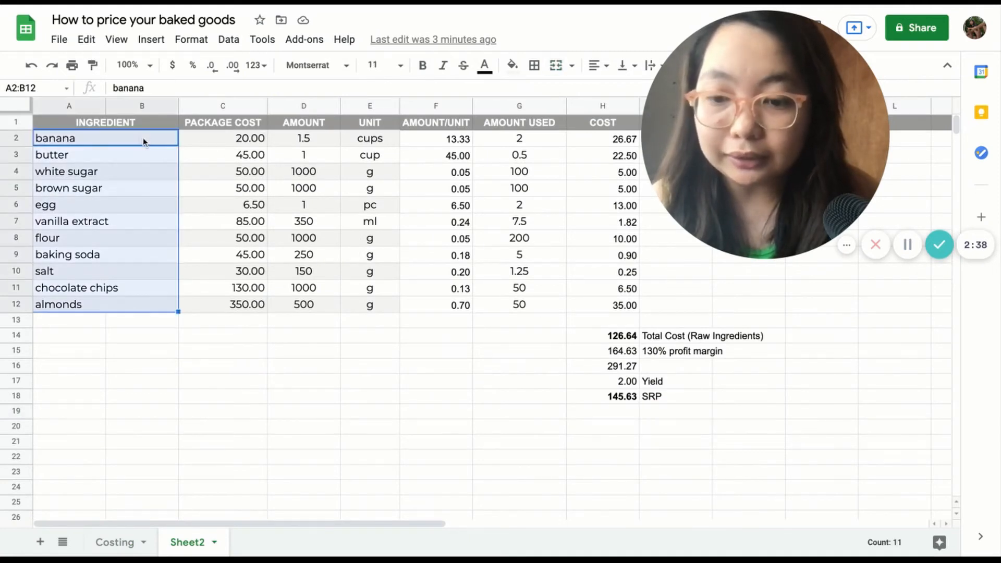
pyautogui.click(113, 542)
pyautogui.click(128, 263)
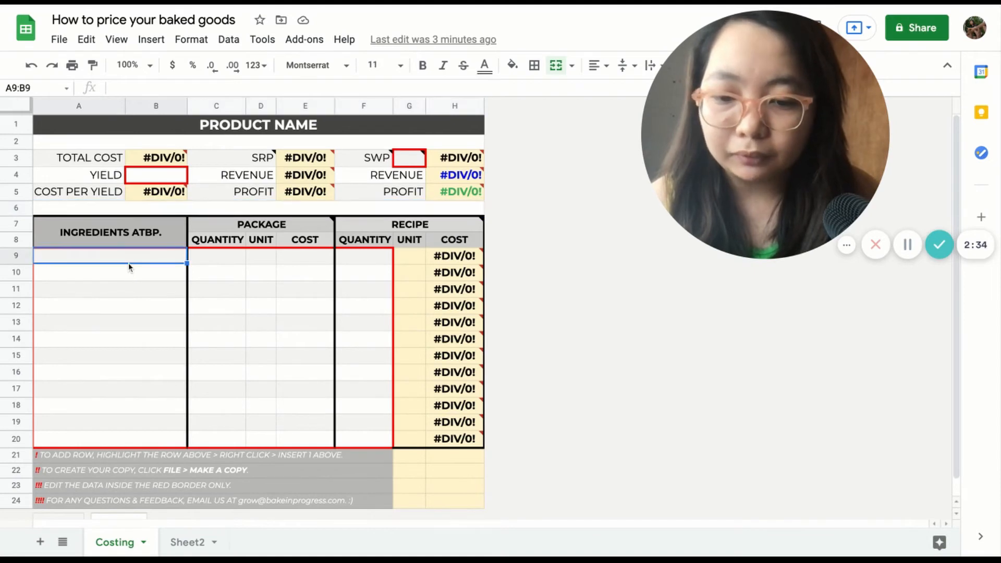
pyautogui.hotkey('ctrl', 'v')
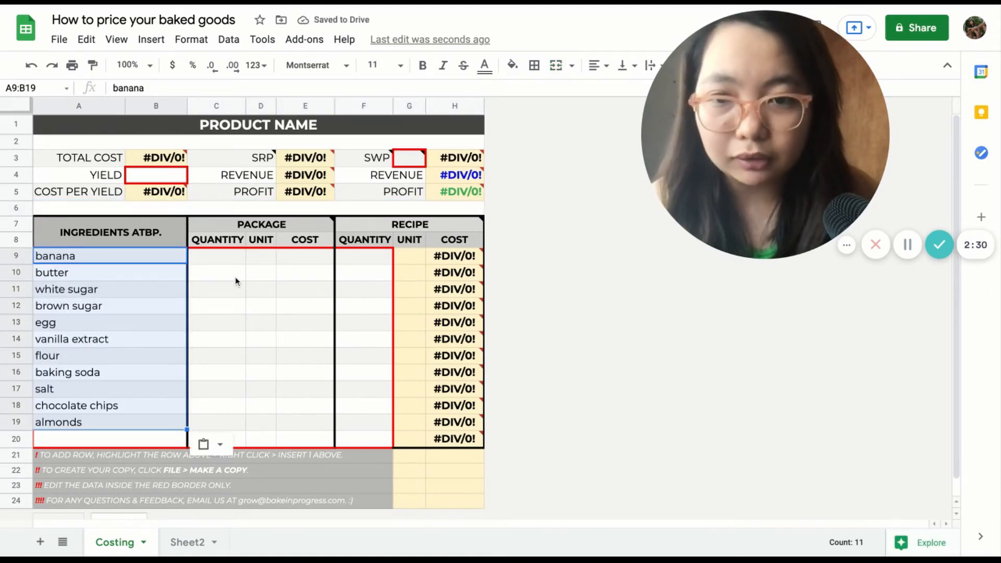
# - Copy the package costs from C2:C12 of Sheet2 into the Costing sheet's package Cost column, starting at E9
pyautogui.click(221, 260)
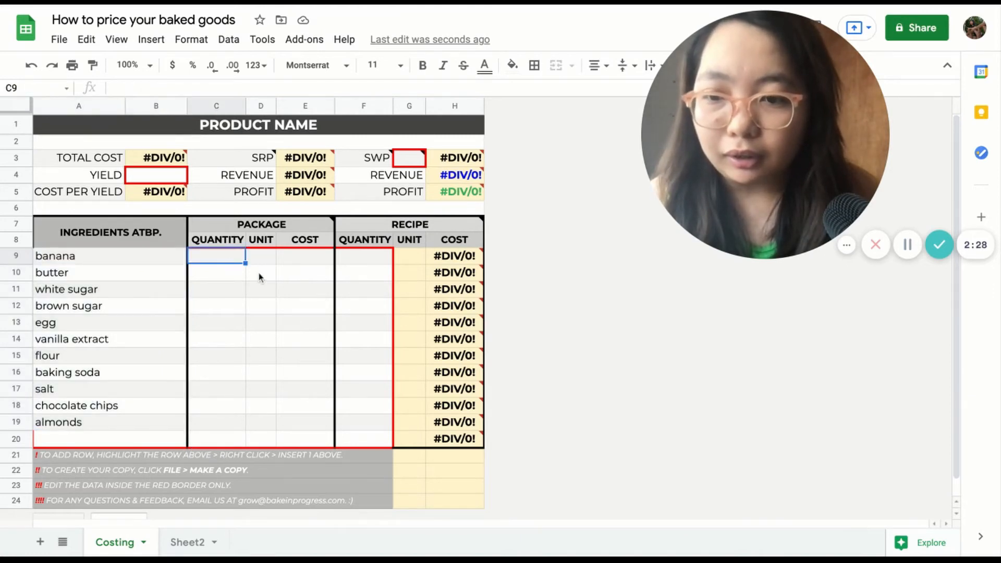
pyautogui.click(191, 542)
pyautogui.click(260, 140)
pyautogui.hotkey('shift', 'Down')
pyautogui.hotkey('shift', 'Down')
pyautogui.hotkey('shift', 'Down')
pyautogui.hotkey('shift', 'Down')
pyautogui.hotkey('shift', 'Down')
pyautogui.hotkey('shift', 'Down')
pyautogui.hotkey('shift', 'Down')
pyautogui.hotkey('shift', 'Down')
pyautogui.hotkey('shift', 'Down')
pyautogui.hotkey('shift', 'Down')
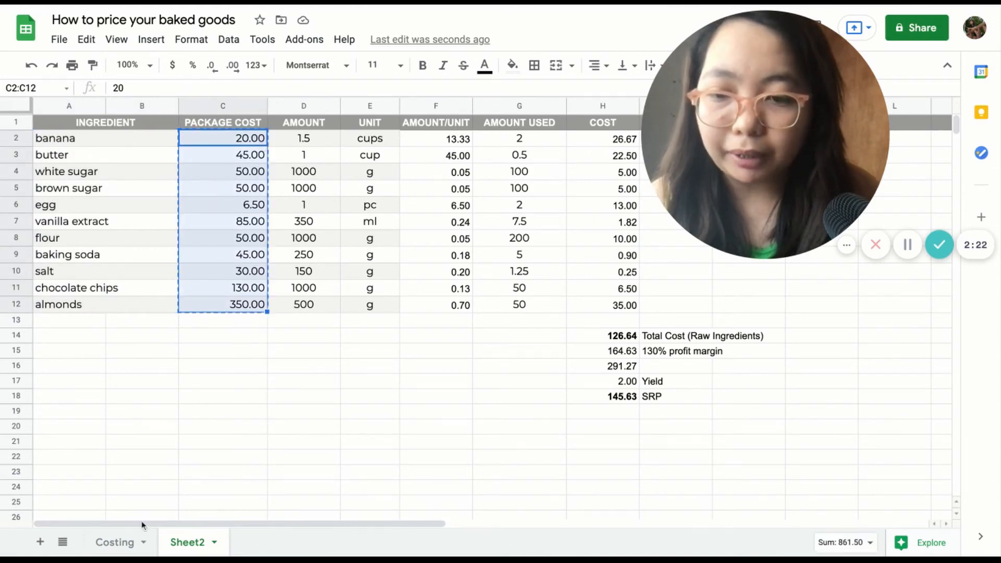
pyautogui.click(111, 542)
pyautogui.click(223, 261)
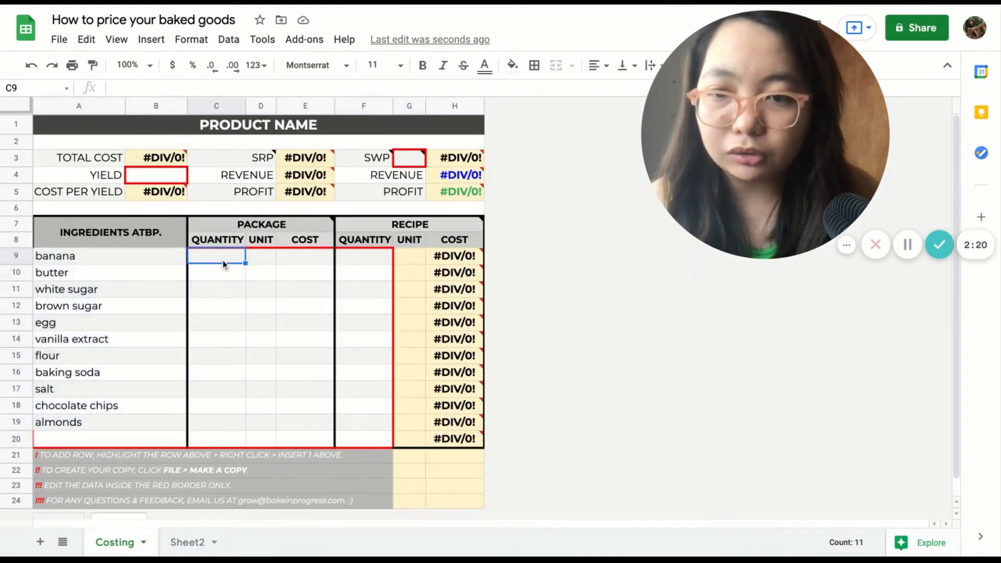
pyautogui.click(186, 542)
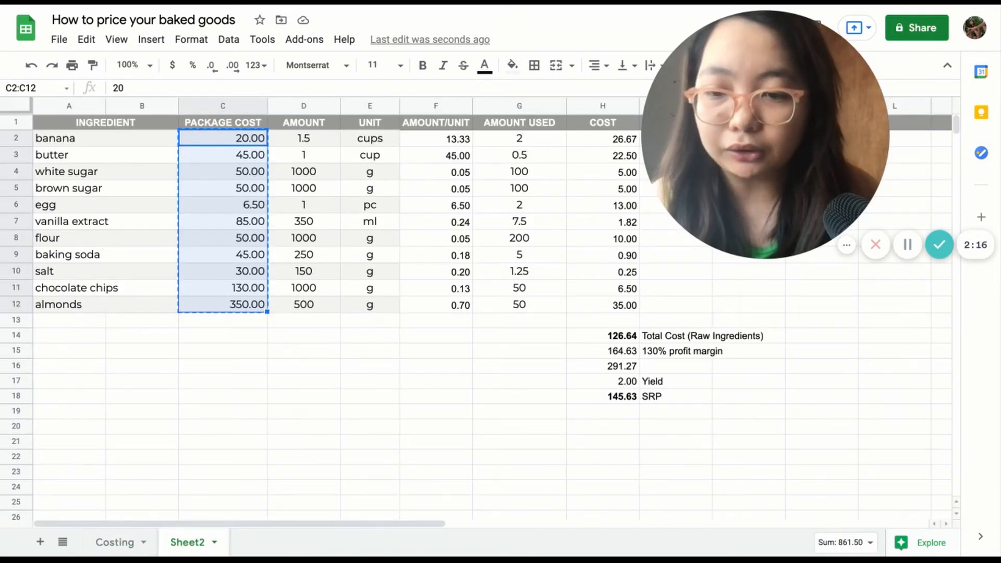
pyautogui.click(117, 544)
pyautogui.click(305, 254)
pyautogui.hotkey('ctrl', 'v')
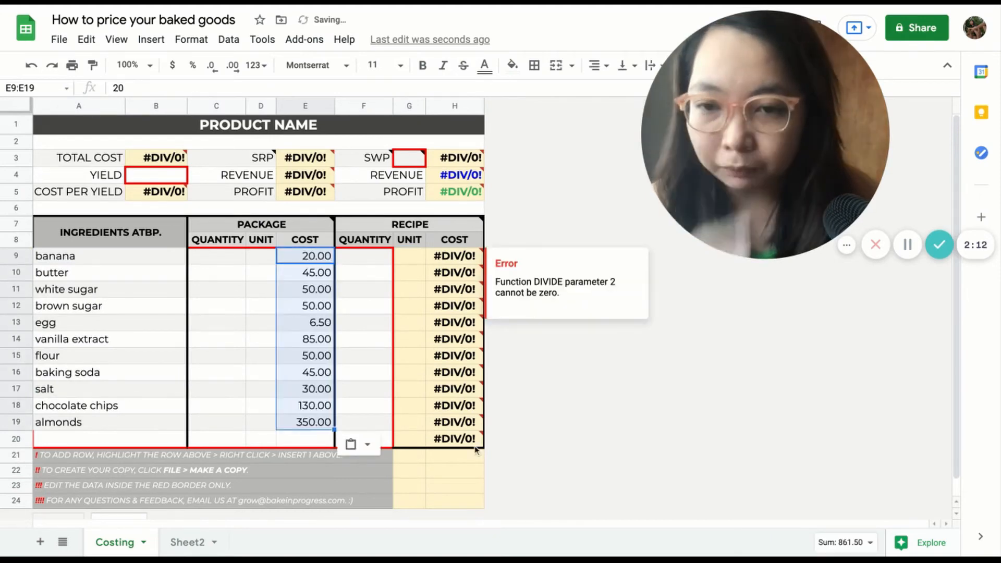
# - Copy the amounts from D2:D12 of Sheet2 into the Costing sheet's package Quantity column, starting at C9
pyautogui.click(186, 544)
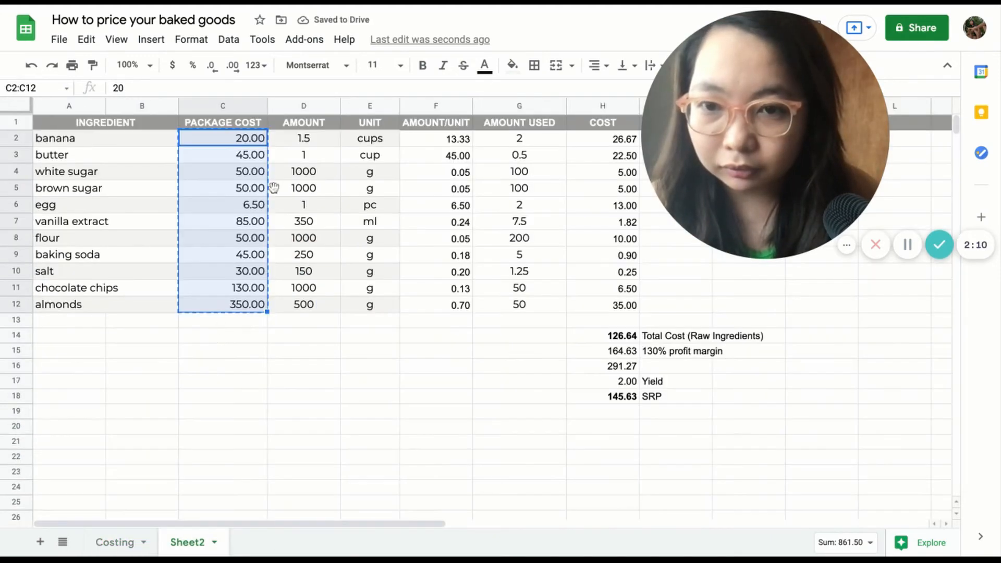
pyautogui.moveTo(306, 142); pyautogui.dragTo(304, 304)
pyautogui.hotkey('ctrl', 'c')
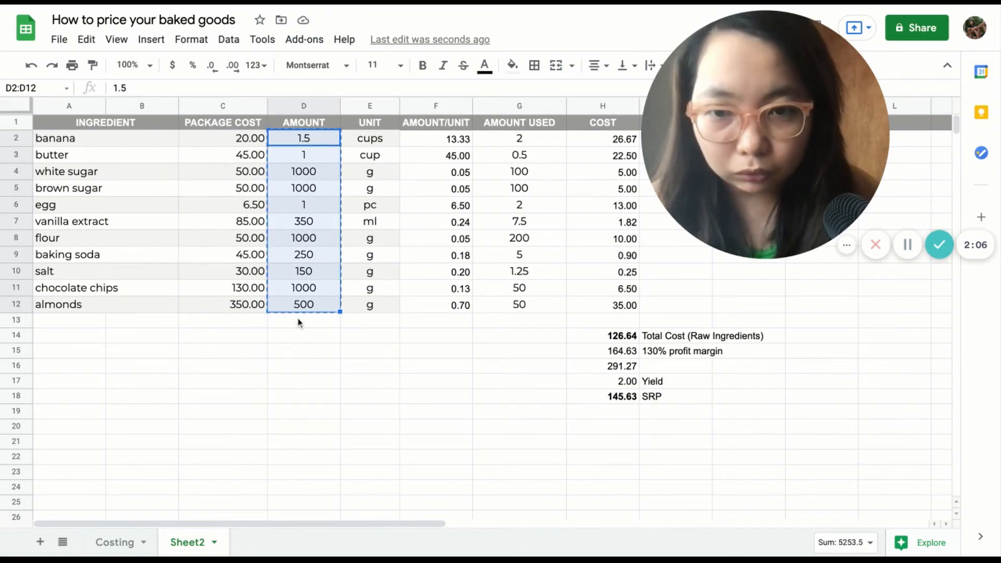
pyautogui.click(118, 543)
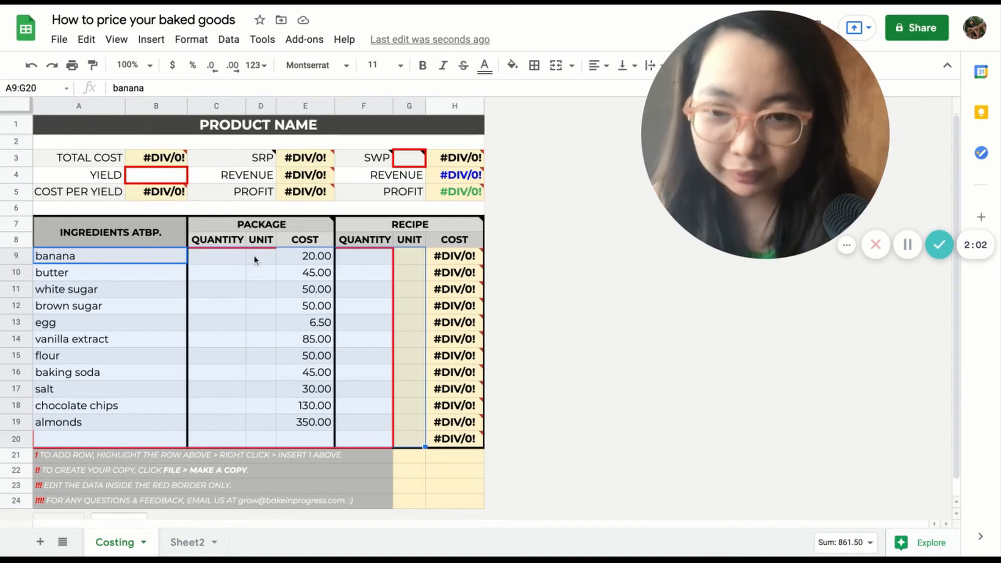
pyautogui.click(236, 257)
pyautogui.hotkey('ctrl', 'v')
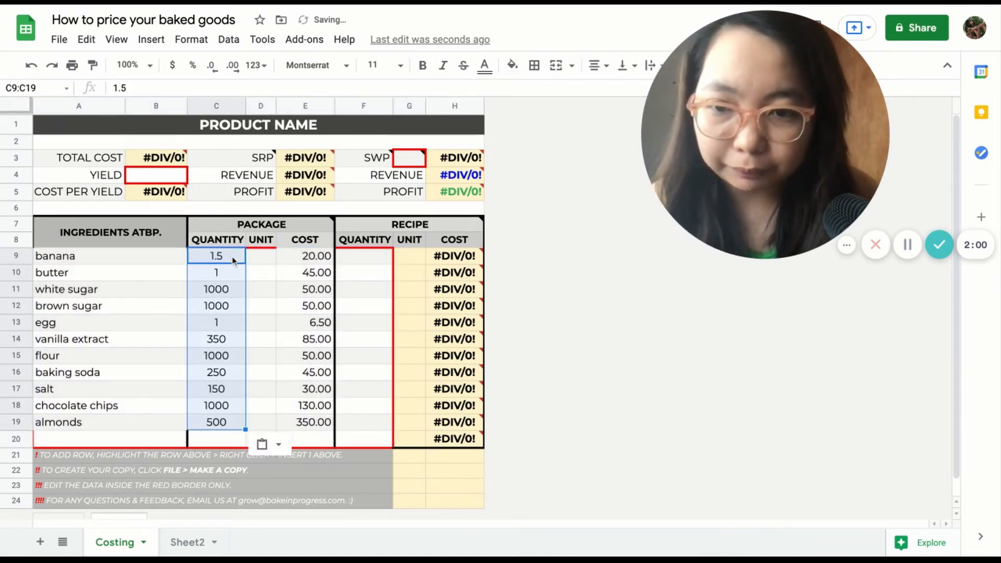
# - Copy the units from E2:E12 of Sheet2 into the Costing sheet's package Unit column, starting at D9
pyautogui.click(258, 254)
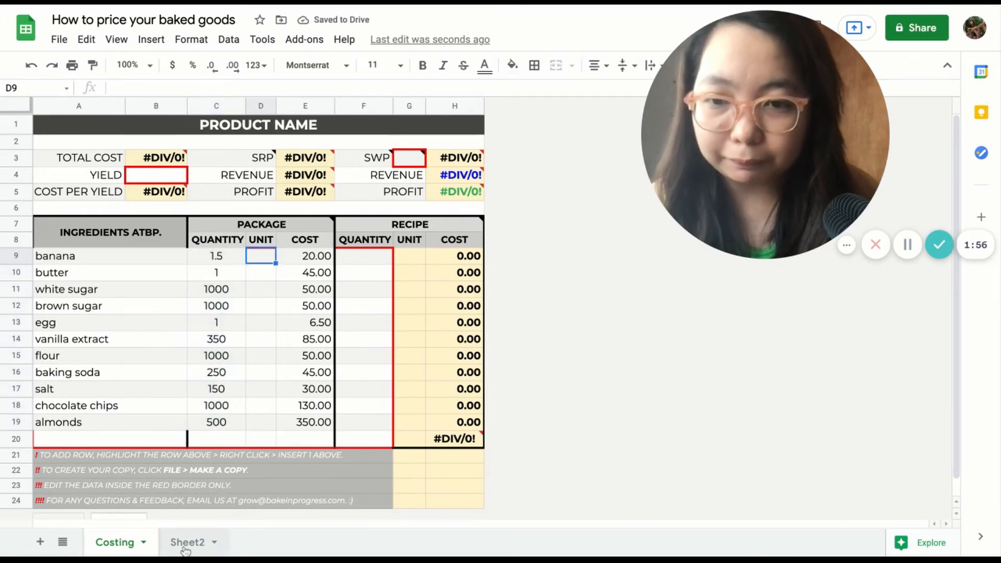
pyautogui.click(186, 543)
pyautogui.moveTo(381, 139); pyautogui.dragTo(389, 307)
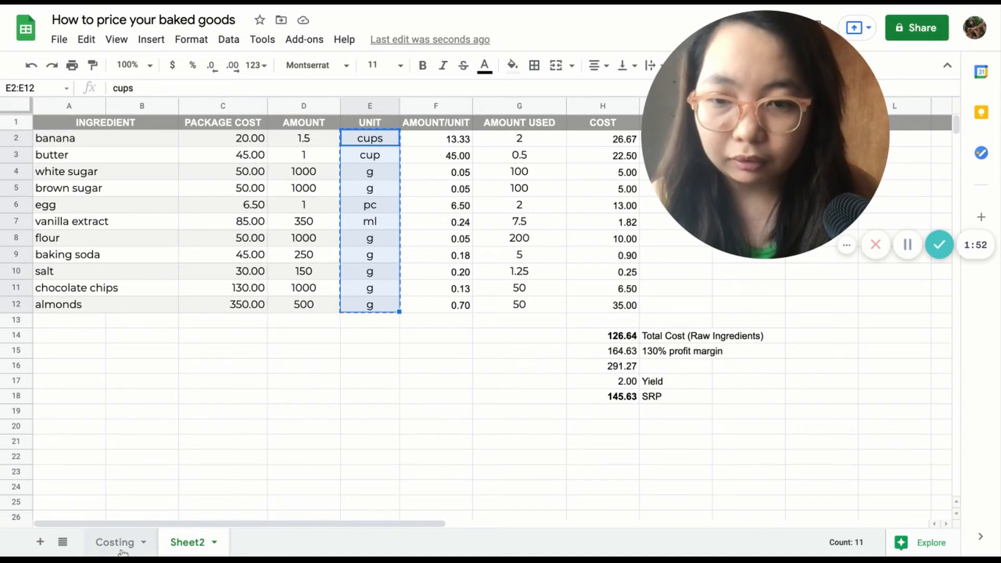
pyautogui.click(117, 542)
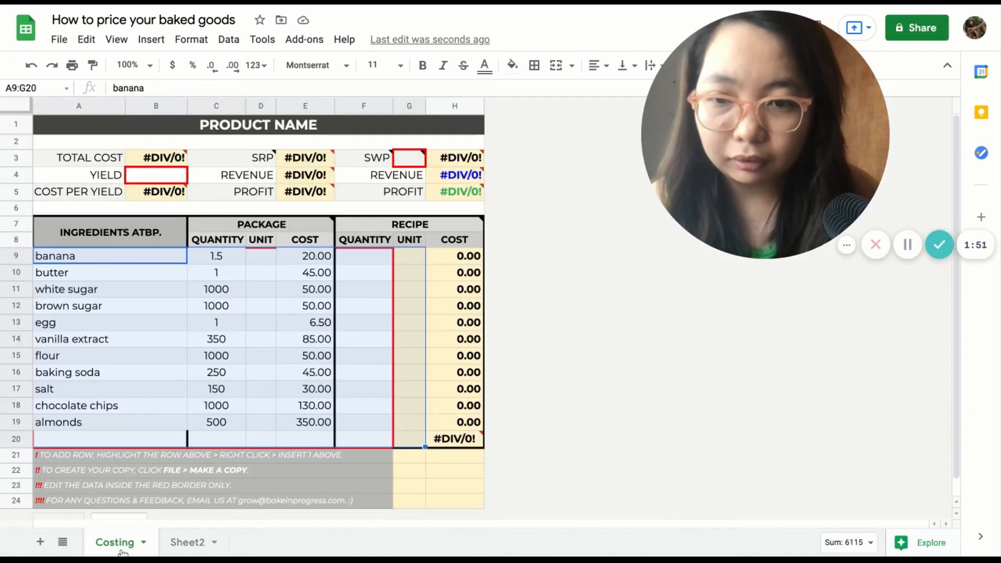
pyautogui.click(263, 256)
pyautogui.hotkey('ctrl', 'v')
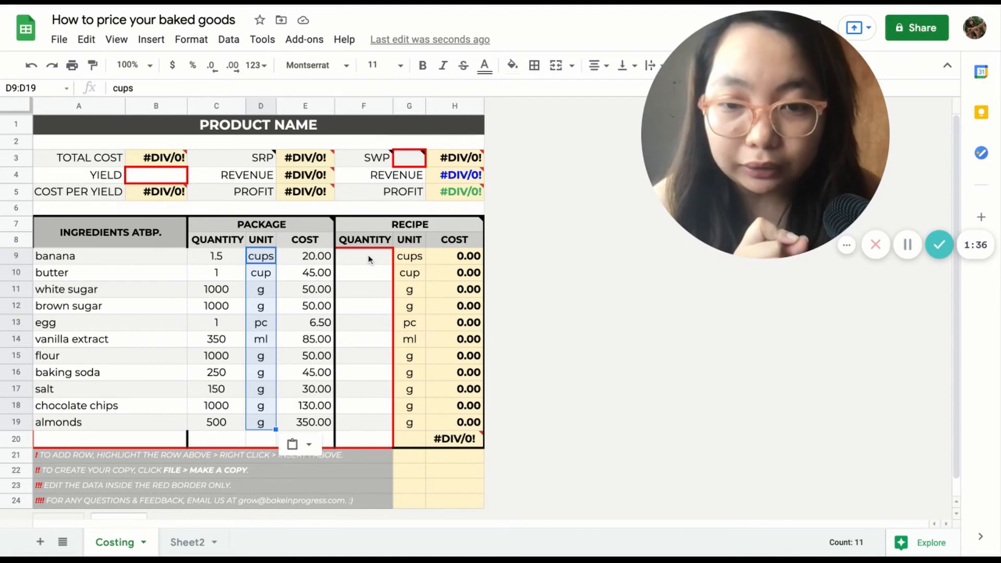
# - Copy the amounts used from G2:G12 of Sheet2 into the Costing sheet's recipe Quantity column, starting at F9
pyautogui.moveTo(369, 259); pyautogui.dragTo(375, 420)
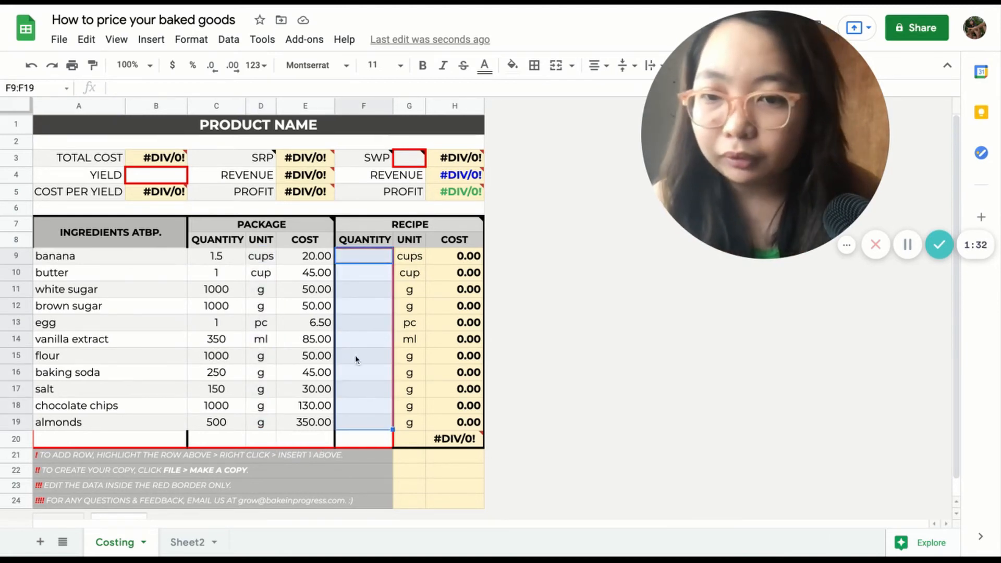
pyautogui.click(182, 542)
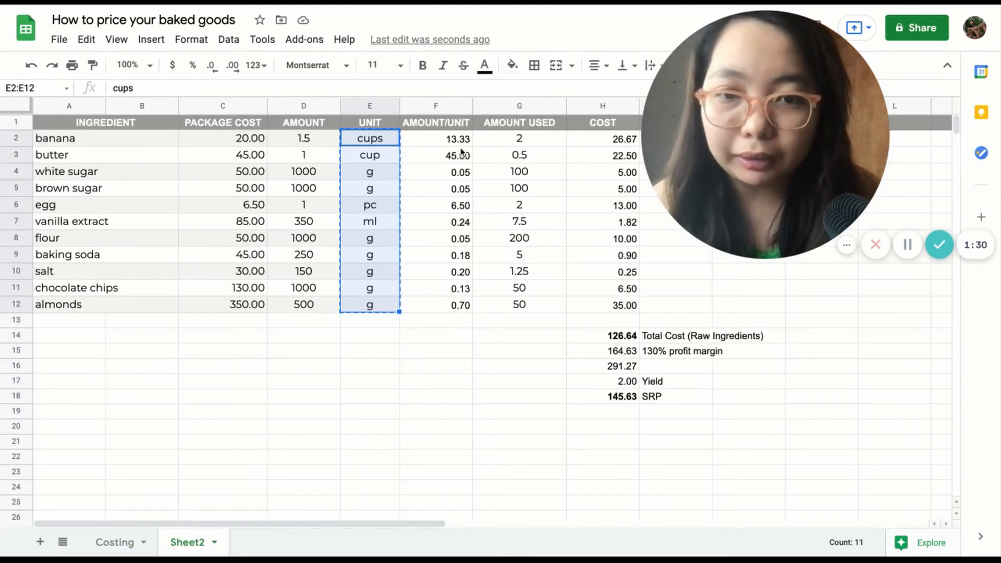
pyautogui.moveTo(530, 140); pyautogui.dragTo(539, 305)
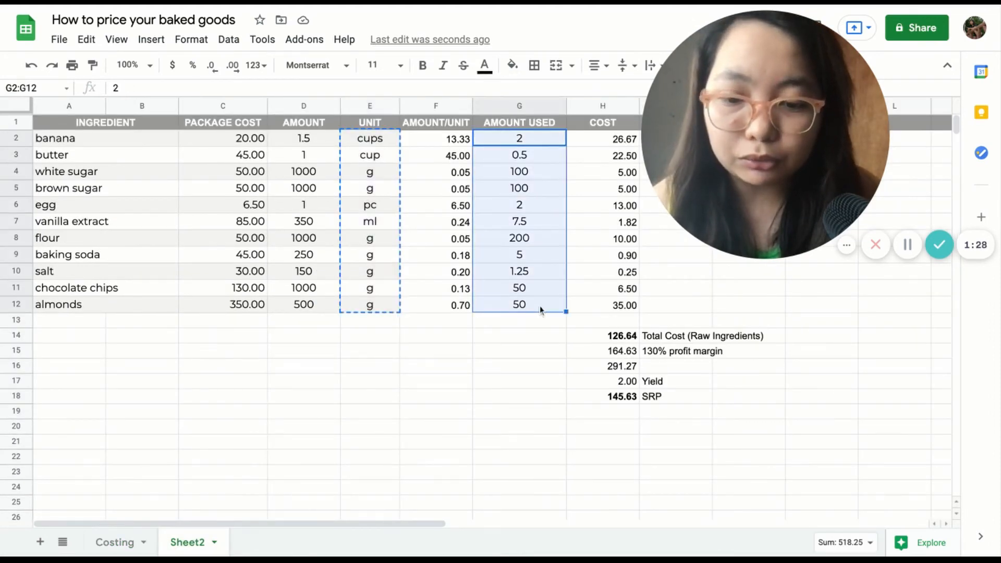
pyautogui.hotkey('ctrl', 'c')
pyautogui.click(120, 542)
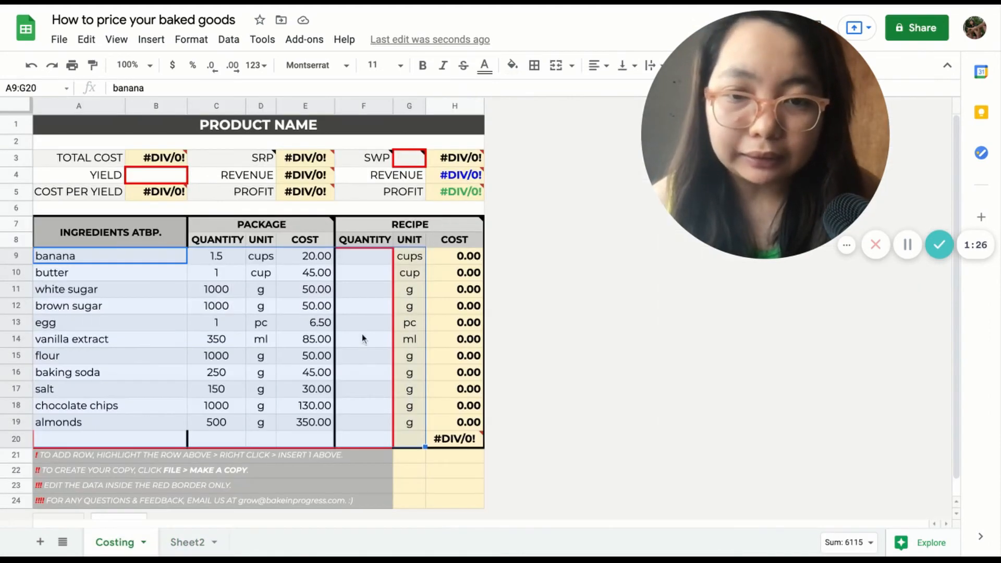
pyautogui.click(372, 258)
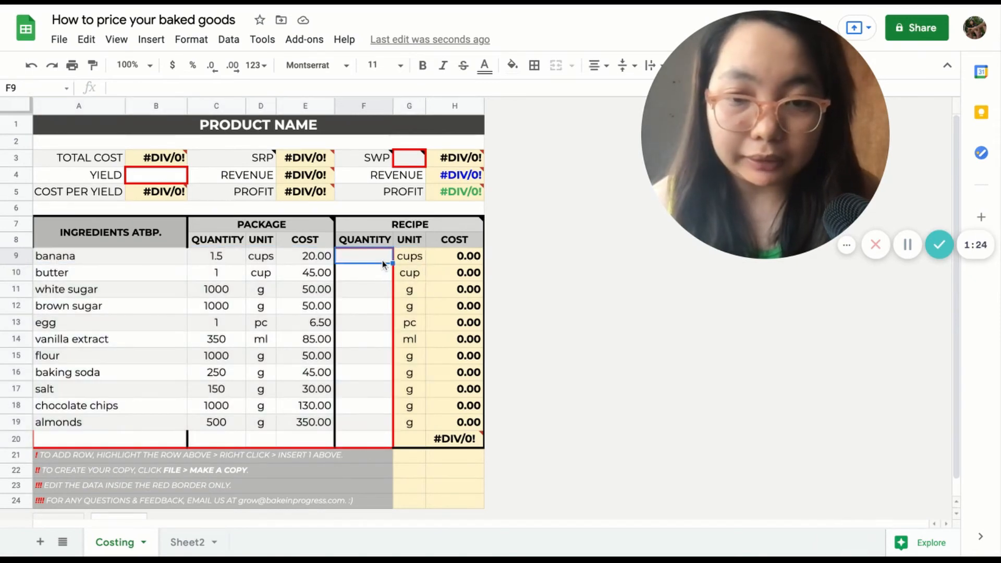
pyautogui.hotkey('ctrl', 'v')
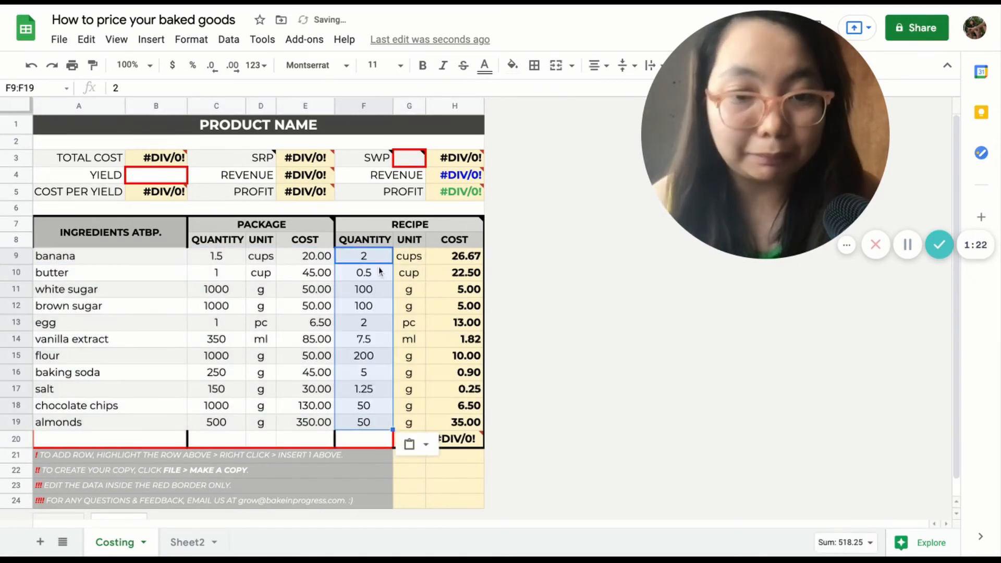
# - Check the recipe cost formula in H9 and clear the cost formula from H20 in the unused ingredient row
pyautogui.press('Right')
pyautogui.press('Right')
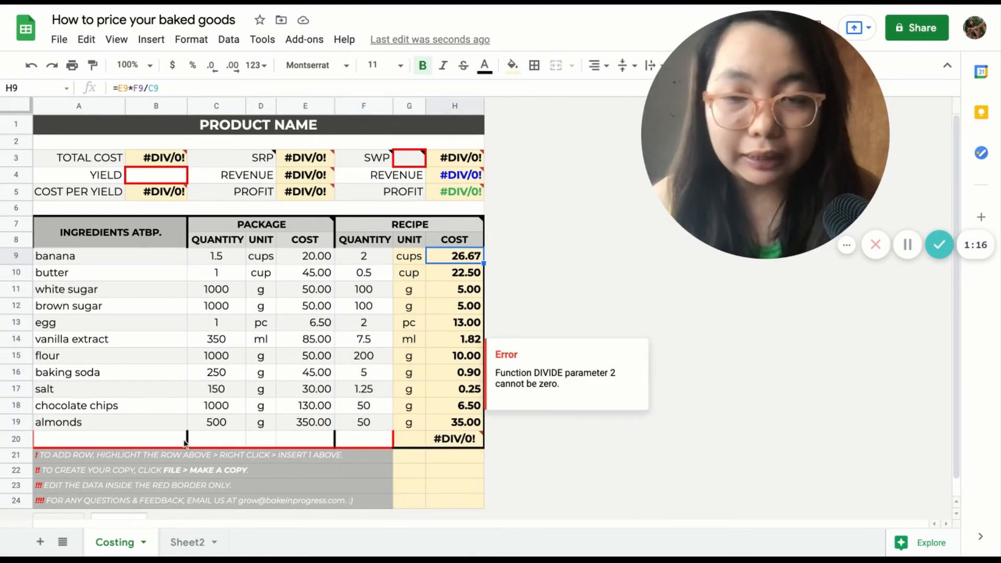
pyautogui.click(436, 441)
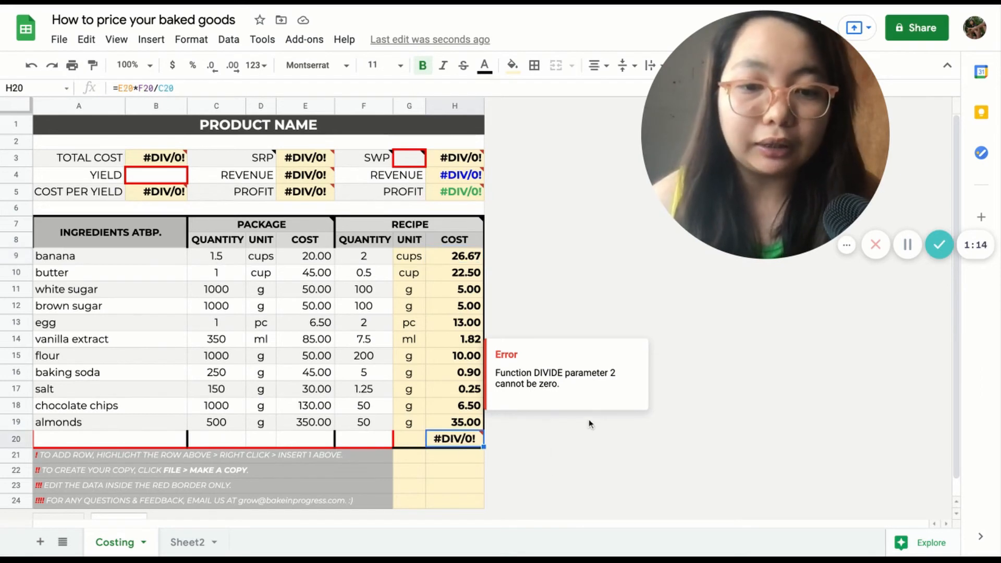
pyautogui.press('Delete')
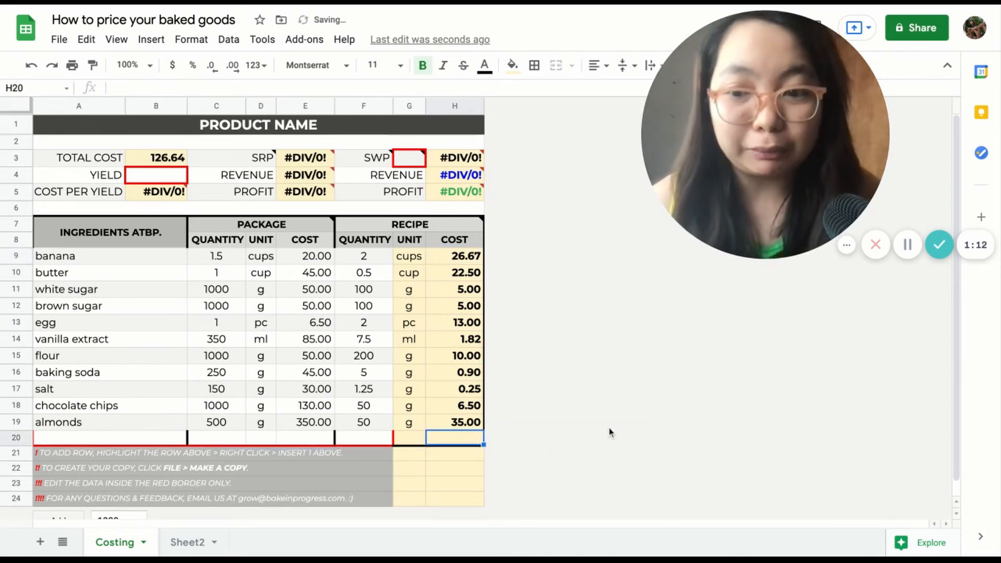
# - Insert one new row above the empty row 20 at the end of the ingredient table
pyautogui.click(107, 439)
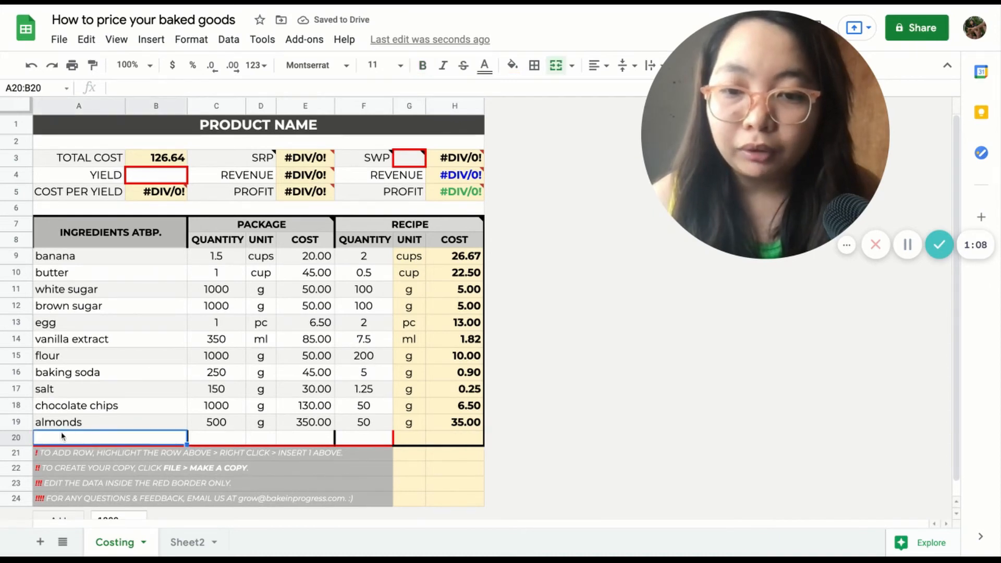
pyautogui.rightClick(15, 437)
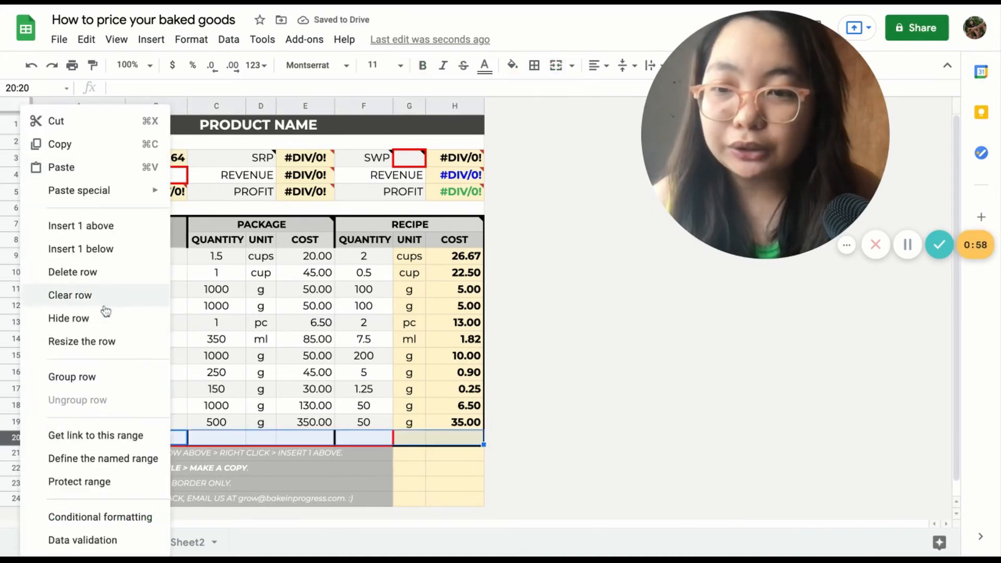
pyautogui.click(106, 235)
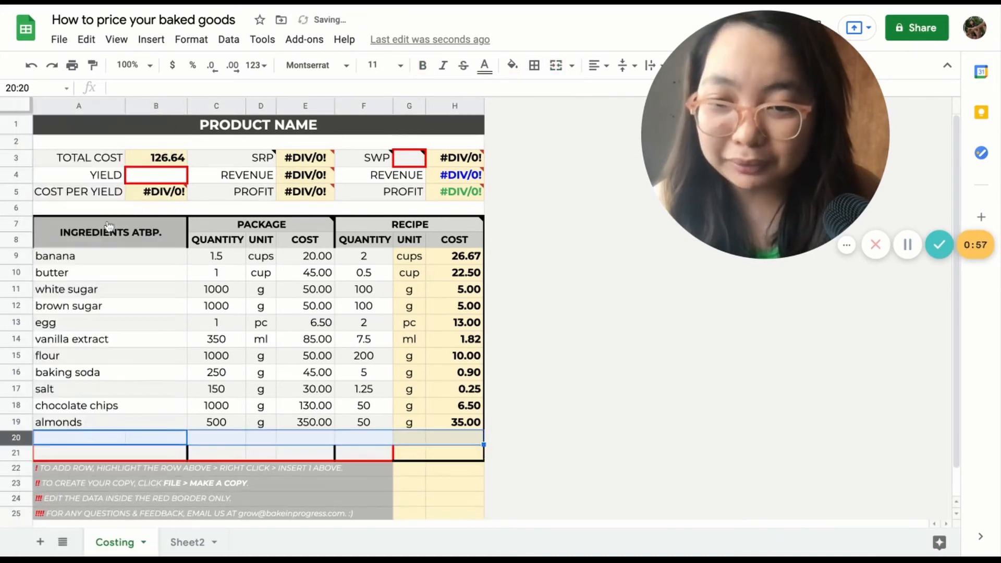
# - Fill the recipe cost formula from H19 down into H20:H21 and clear it from those two empty rows
pyautogui.click(566, 443)
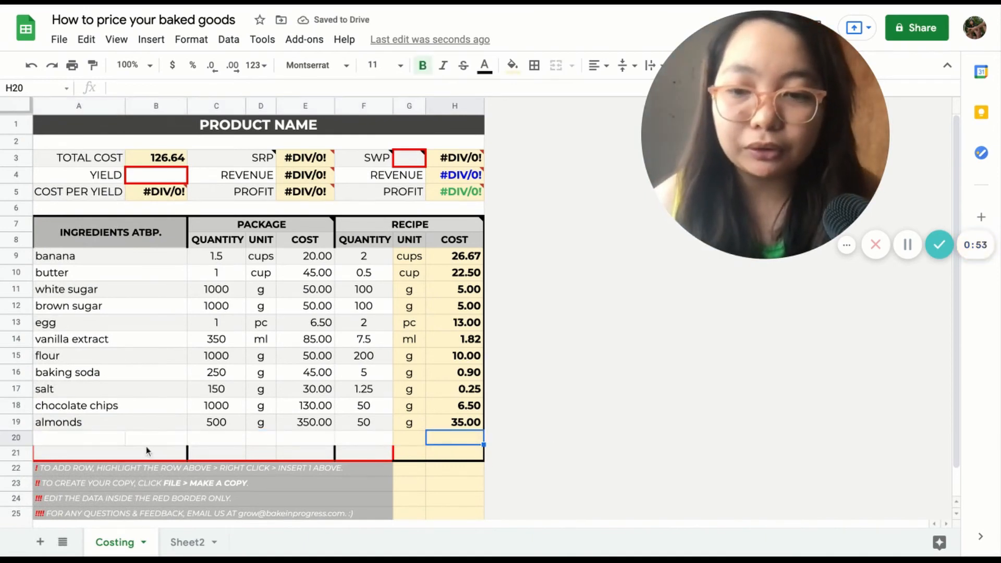
pyautogui.moveTo(99, 440); pyautogui.dragTo(153, 440)
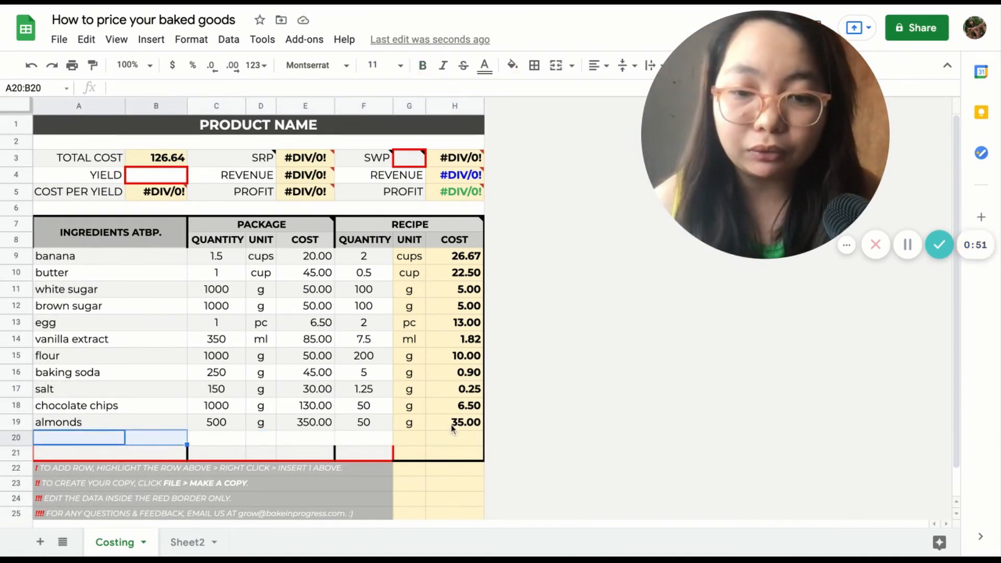
pyautogui.click(466, 422)
pyautogui.moveTo(484, 427); pyautogui.dragTo(467, 456)
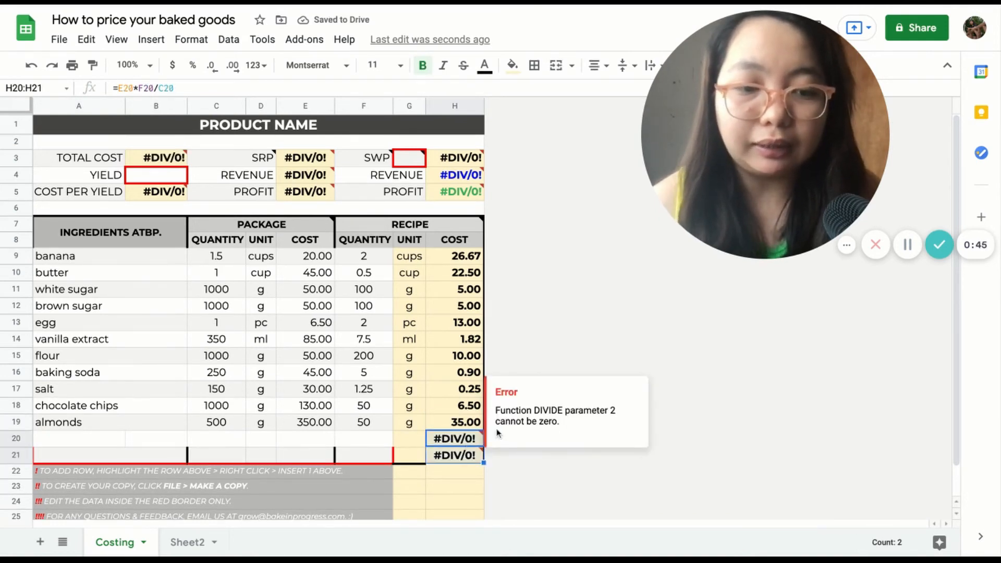
pyautogui.press('Delete')
pyautogui.press('Up')
pyautogui.press('Up')
pyautogui.press('Up')
pyautogui.press('Up')
pyautogui.press('Up')
pyautogui.press('Up')
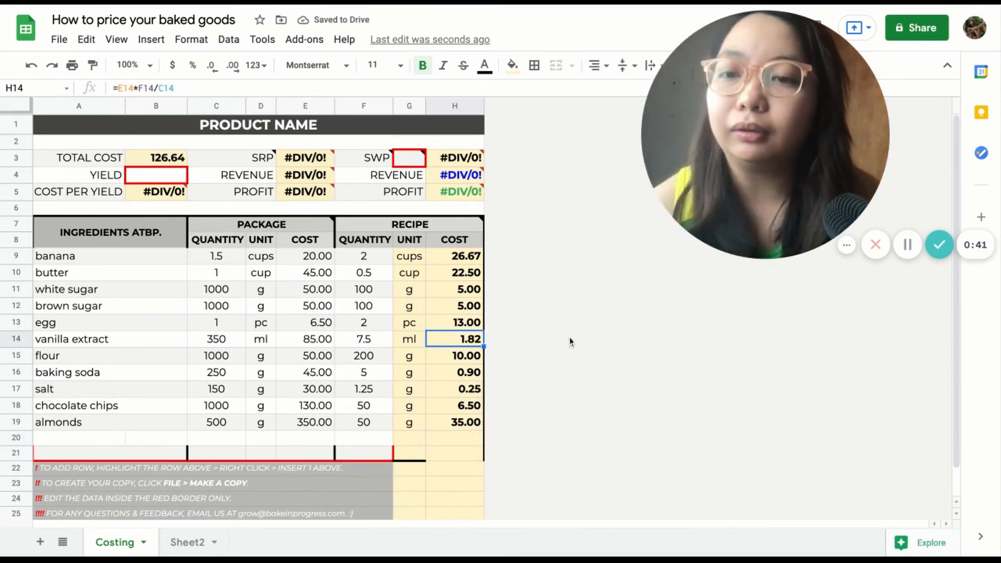
# - Set the recipe yield in B4 of the Costing sheet to 2
pyautogui.click(144, 177)
pyautogui.write('2')
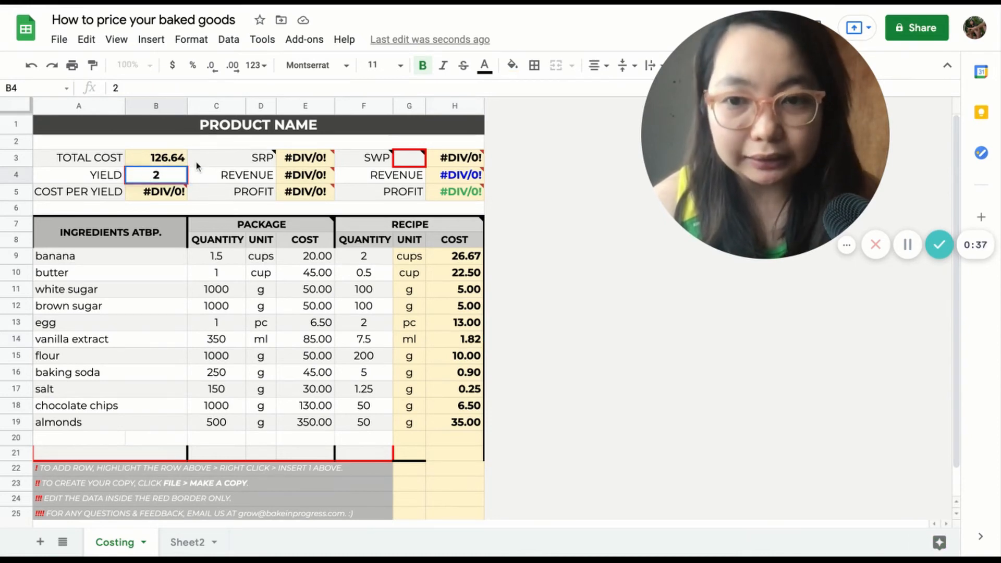
pyautogui.click(210, 161)
pyautogui.click(597, 208)
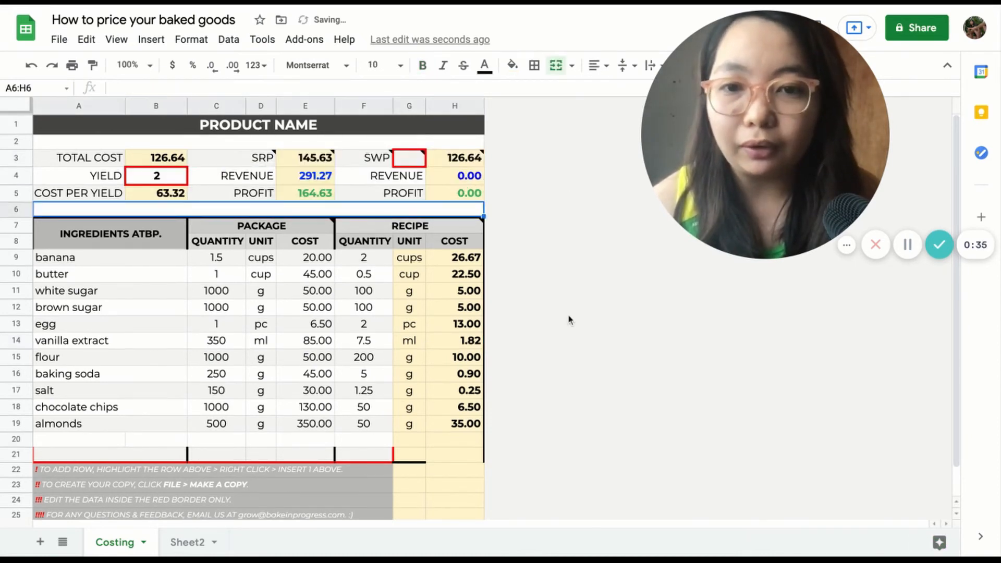
# - Review the total cost, yield and cost per yield cells in B3:B5 and the formulas behind them
pyautogui.click(93, 166)
pyautogui.click(146, 162)
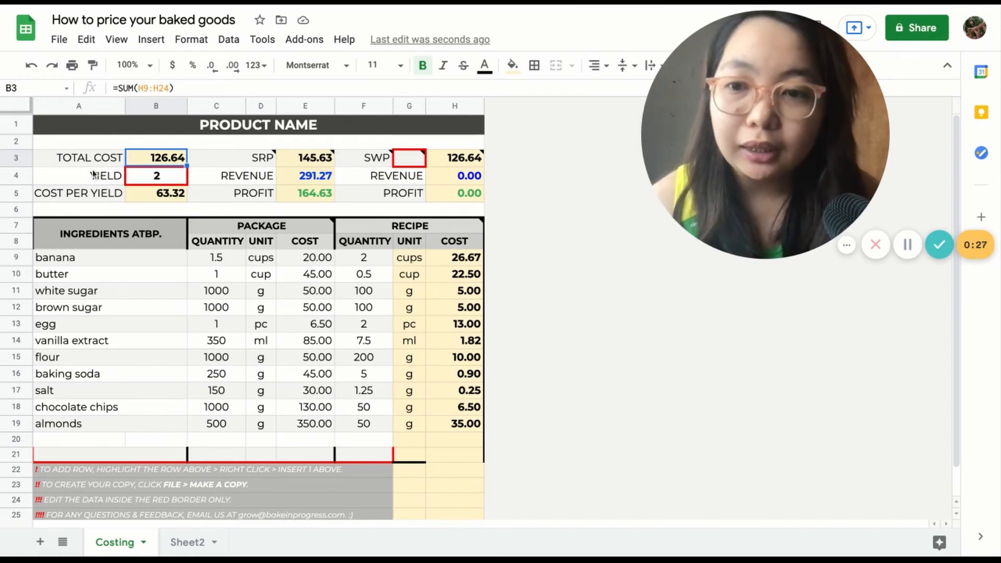
pyautogui.click(117, 178)
pyautogui.click(134, 179)
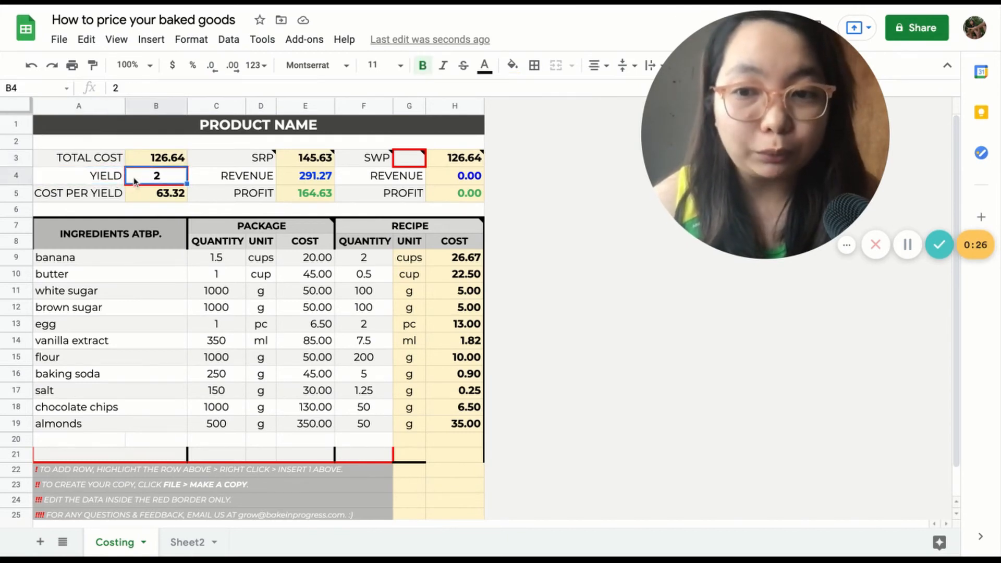
pyautogui.click(78, 197)
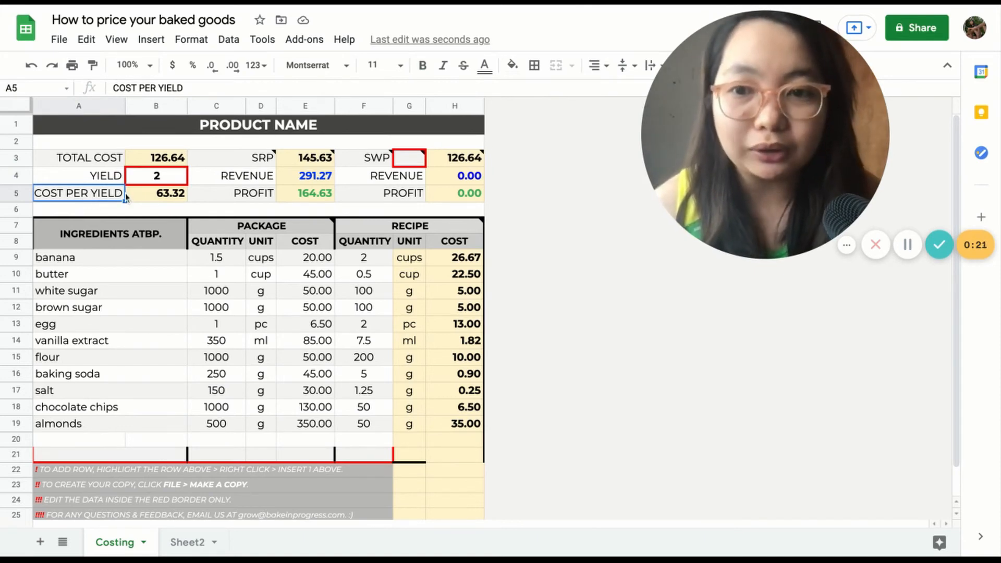
pyautogui.click(141, 196)
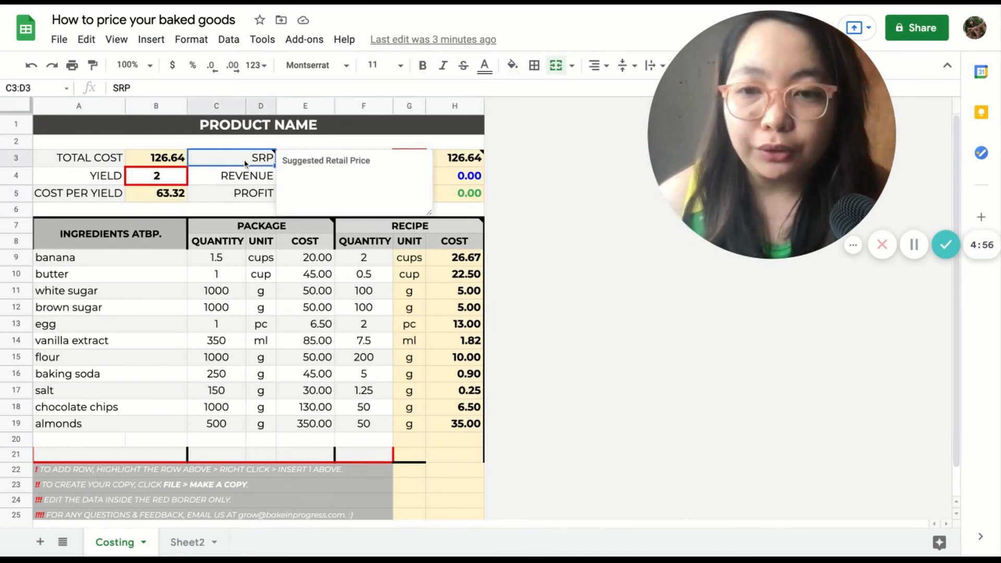
# - Examine the SRP markup note and the formulas for retail price, revenue and profit in E3:E5
pyautogui.click(467, 159)
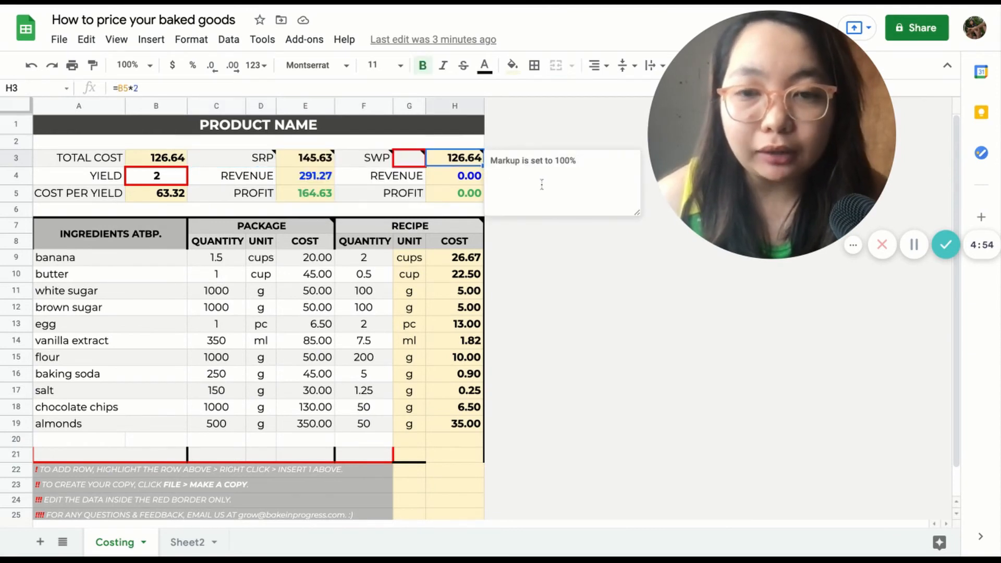
pyautogui.click(305, 162)
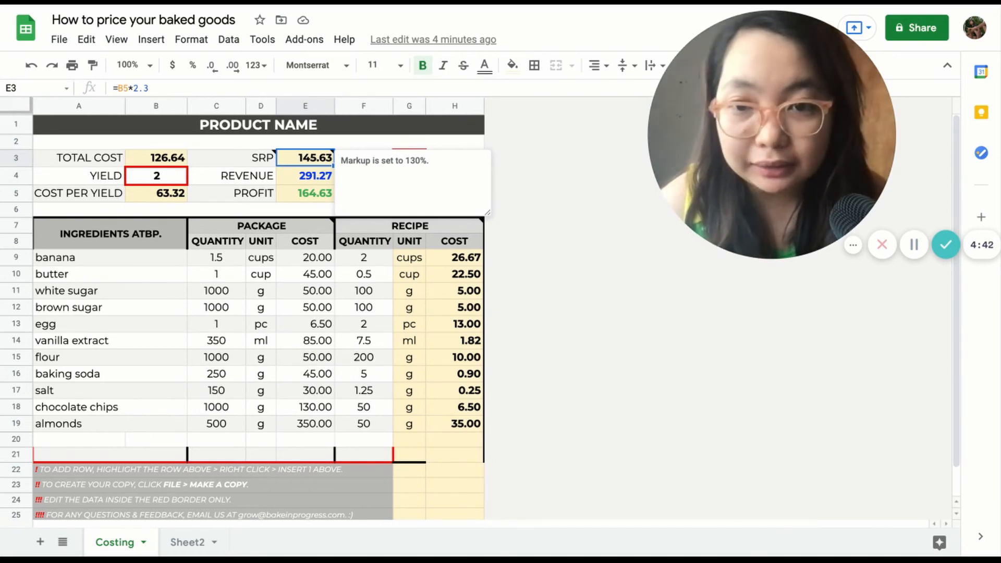
pyautogui.click(295, 181)
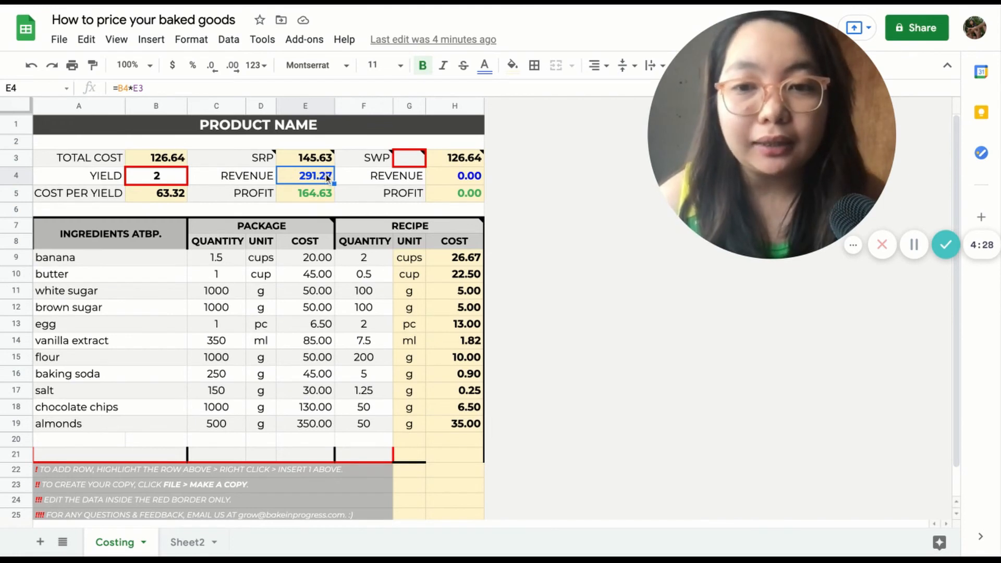
pyautogui.click(319, 197)
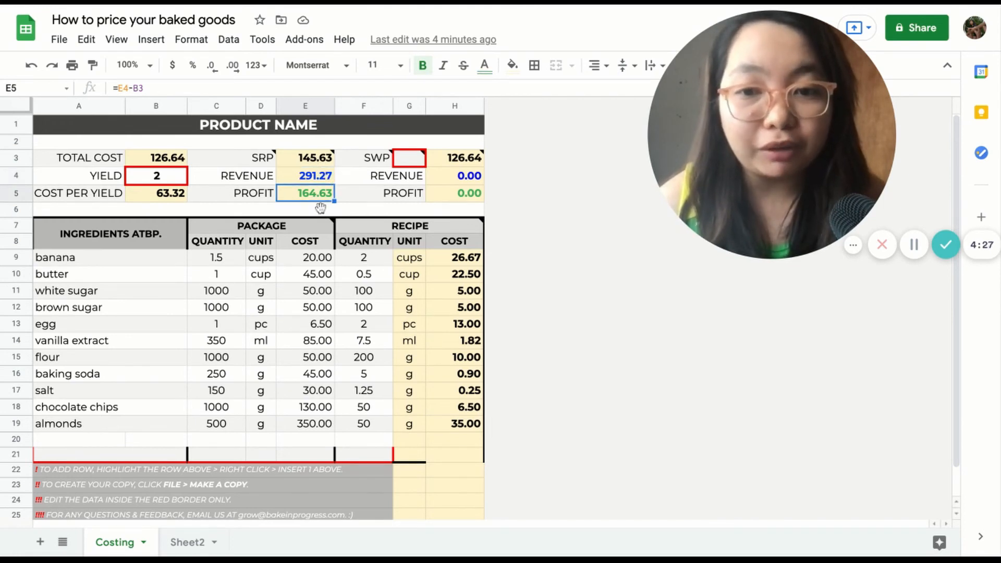
pyautogui.click(293, 181)
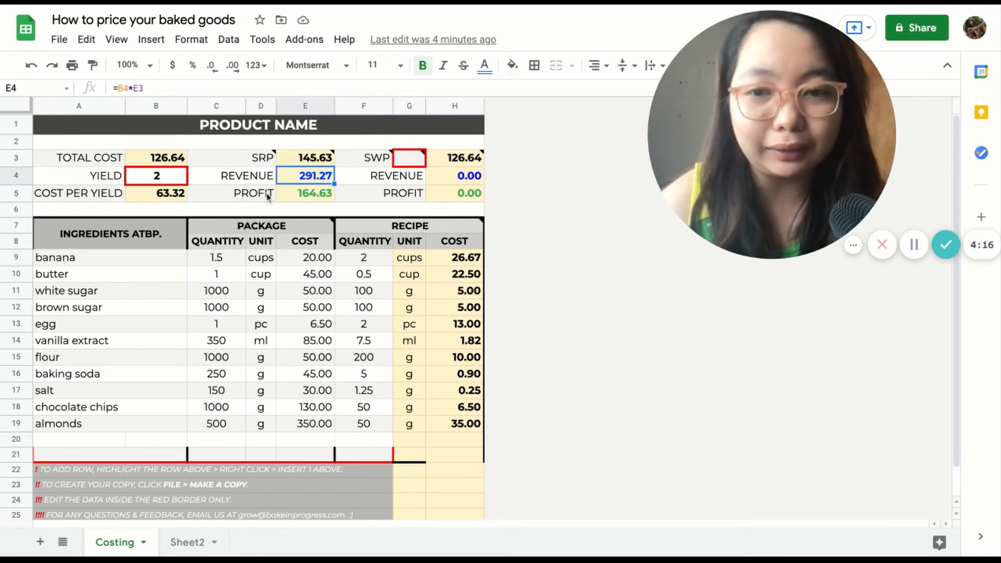
pyautogui.click(295, 202)
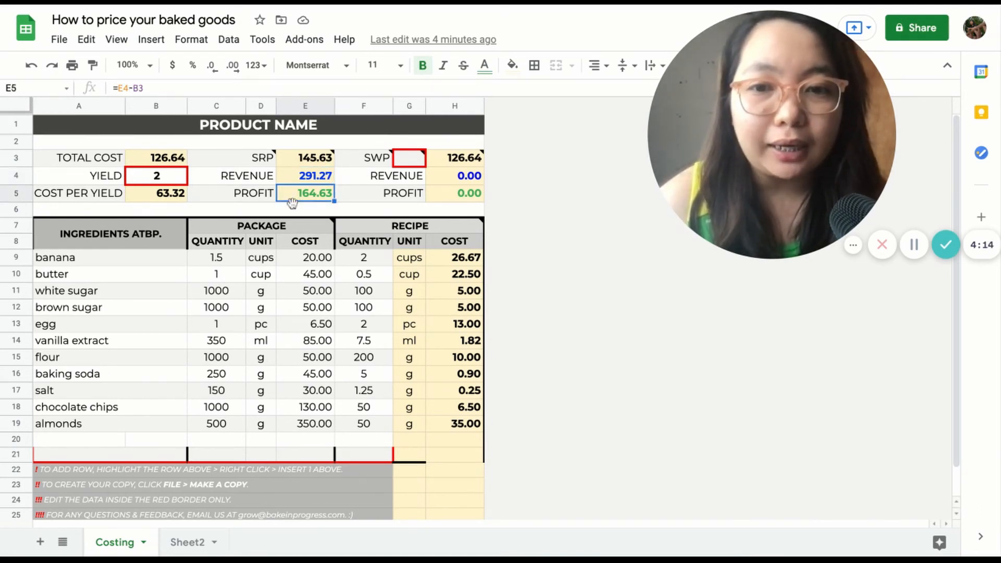
# - Examine the SWP label's note and the wholesale price formula and markup note in H3, comparing it with the cost per yield in B5
pyautogui.click(377, 162)
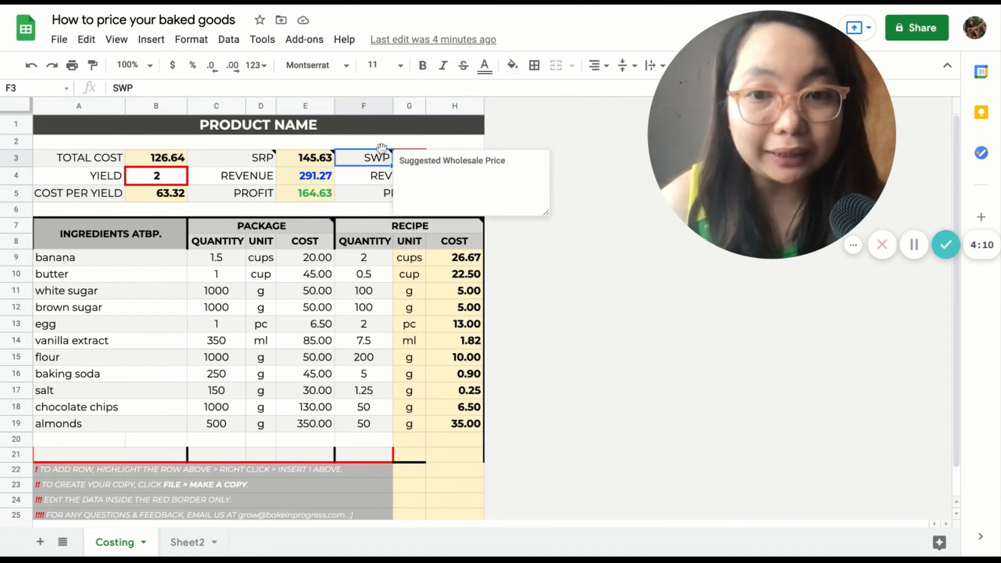
pyautogui.click(376, 177)
pyautogui.click(406, 163)
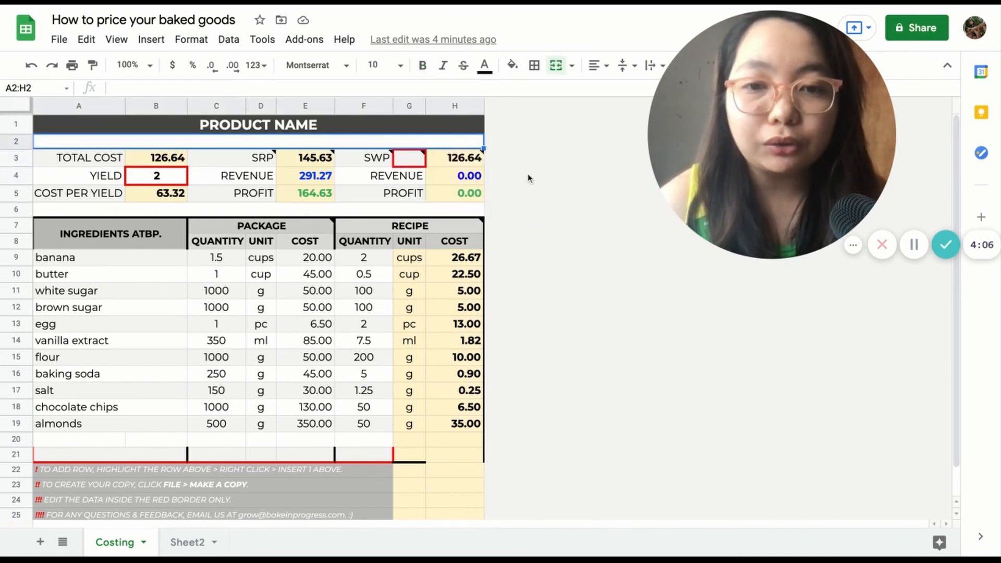
pyautogui.click(463, 163)
pyautogui.moveTo(463, 163)
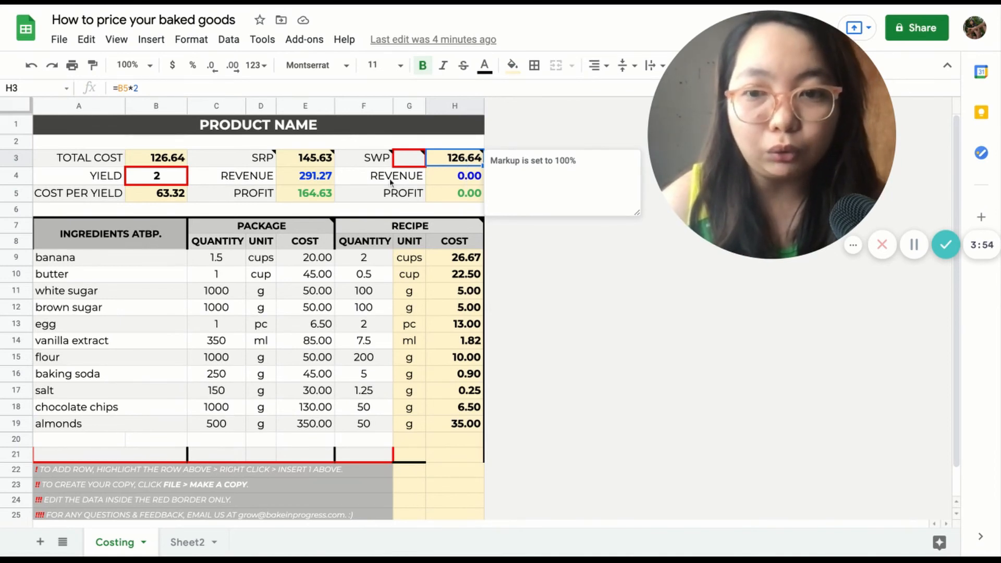
pyautogui.click(167, 200)
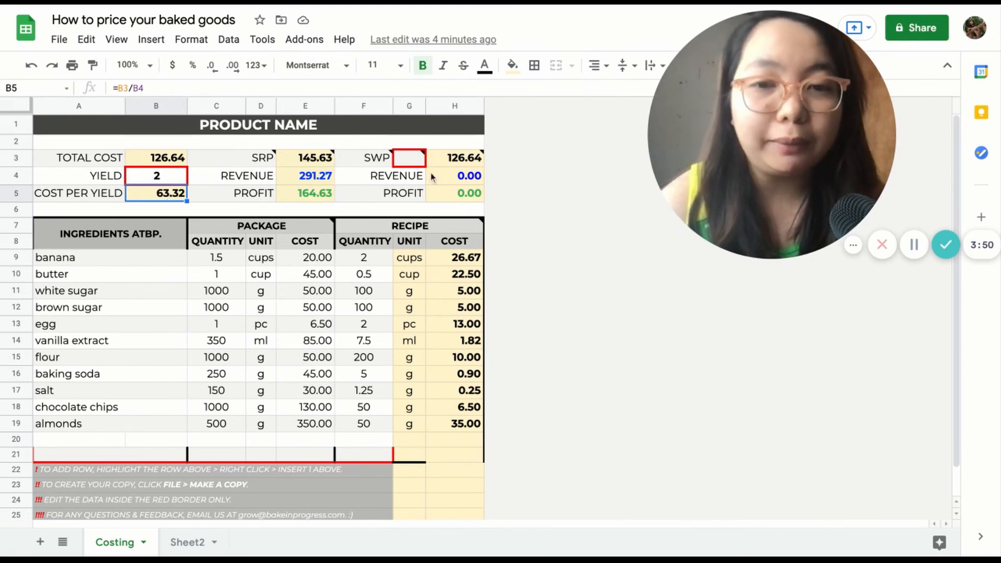
pyautogui.click(477, 161)
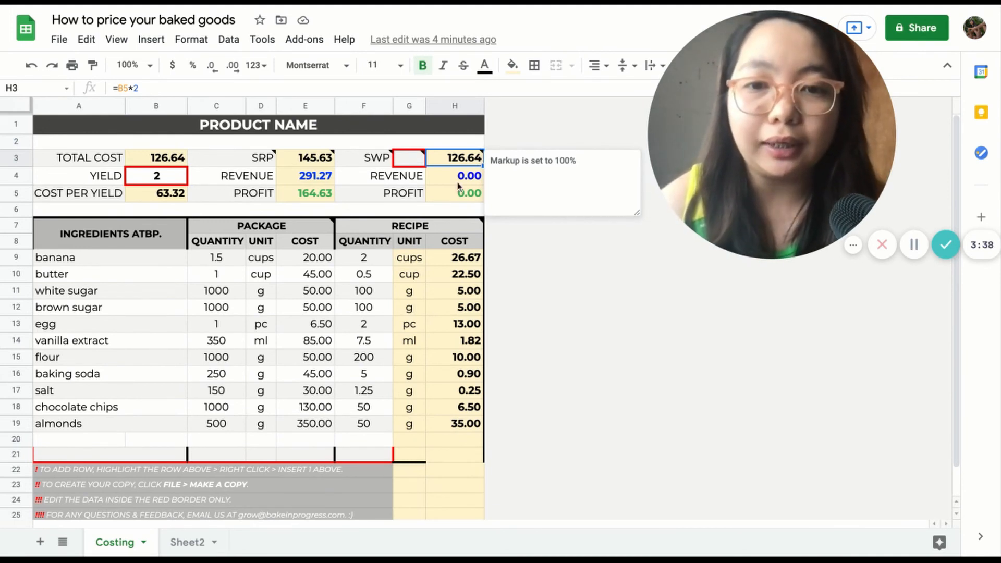
# - Set the wholesale item quantity in G3 to 6 and check the wholesale price, revenue and profit formulas in H3:H5
pyautogui.click(413, 161)
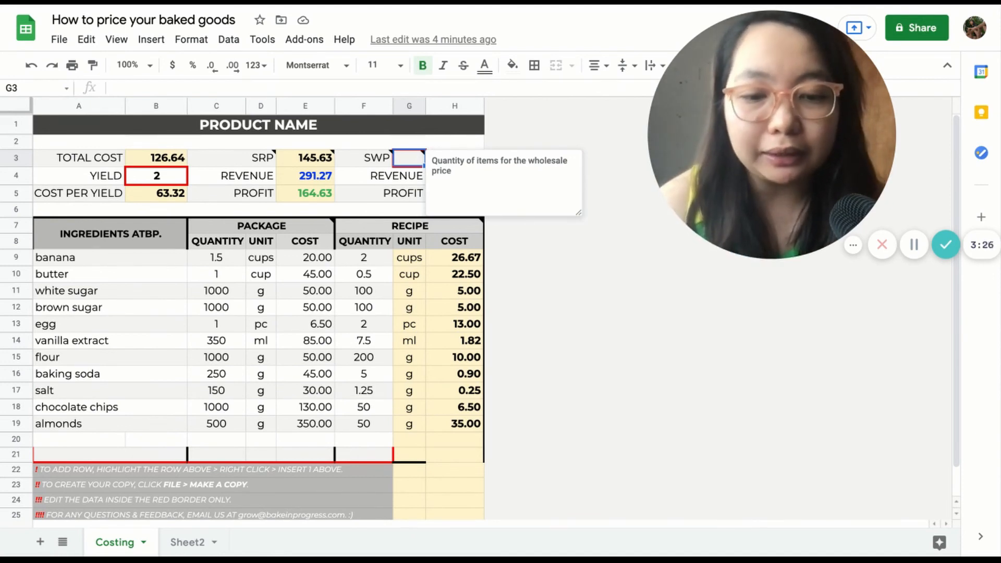
pyautogui.write('6')
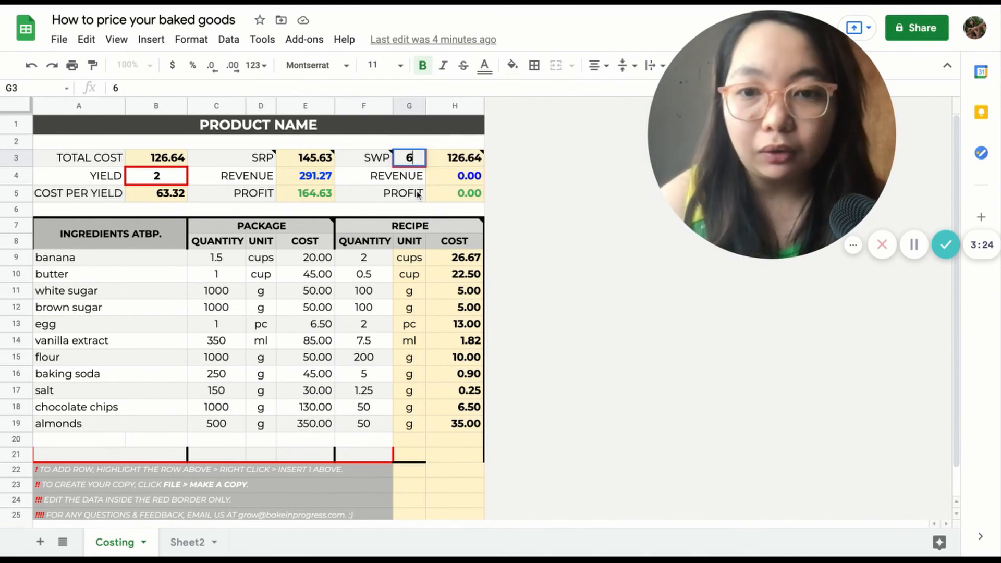
pyautogui.click(375, 180)
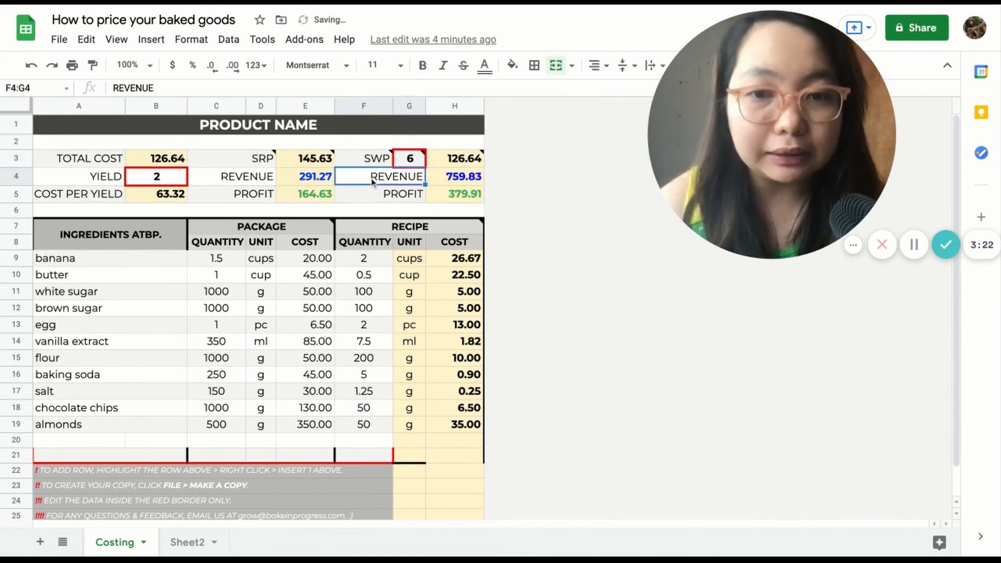
pyautogui.click(469, 165)
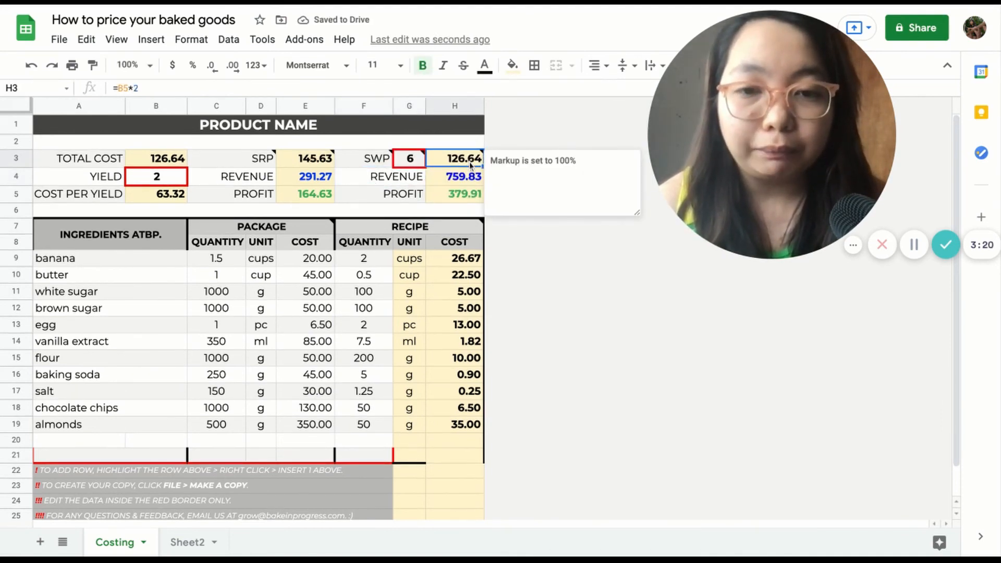
pyautogui.click(463, 182)
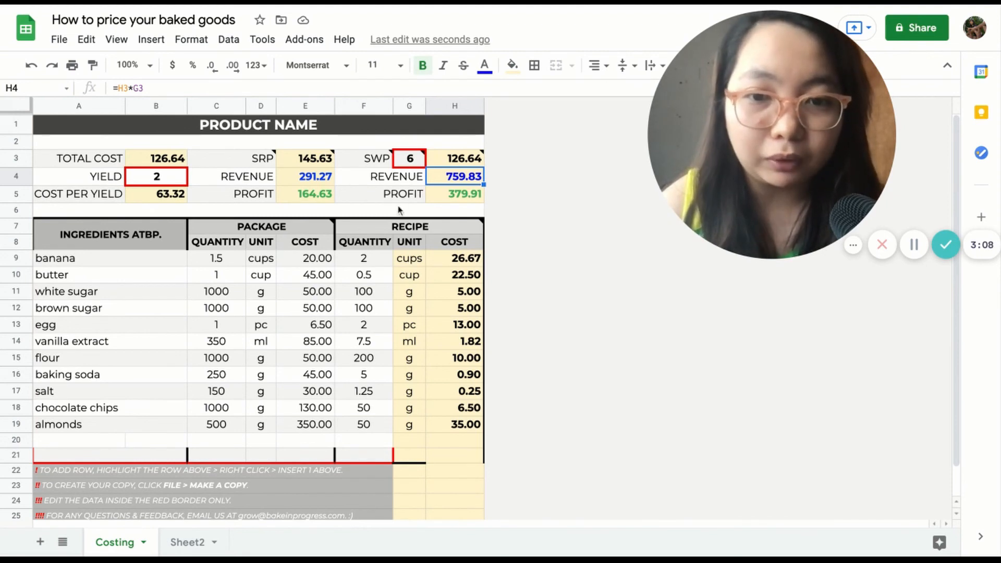
pyautogui.click(449, 197)
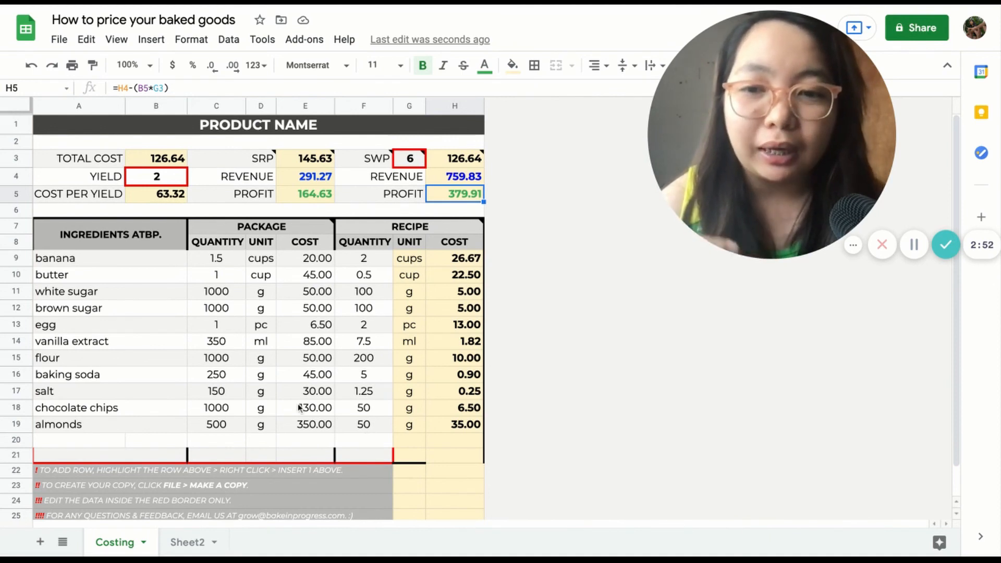
pyautogui.click(135, 261)
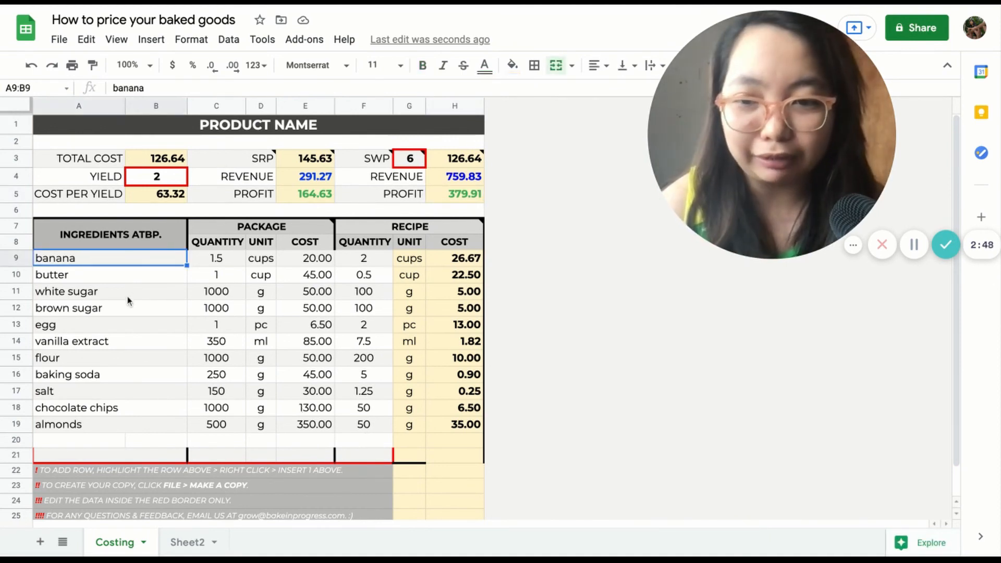
pyautogui.moveTo(104, 309); pyautogui.dragTo(112, 320)
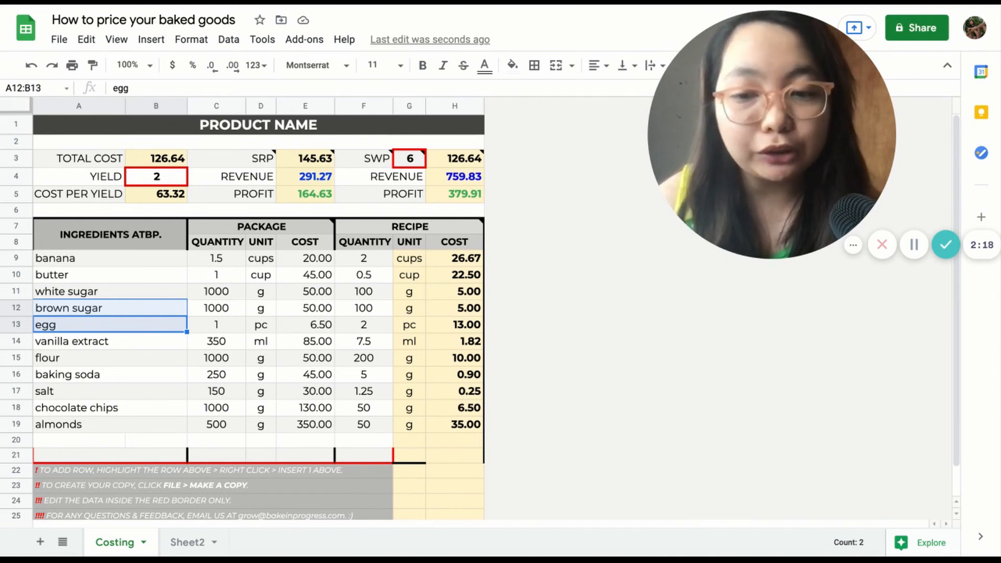
pyautogui.click(326, 515)
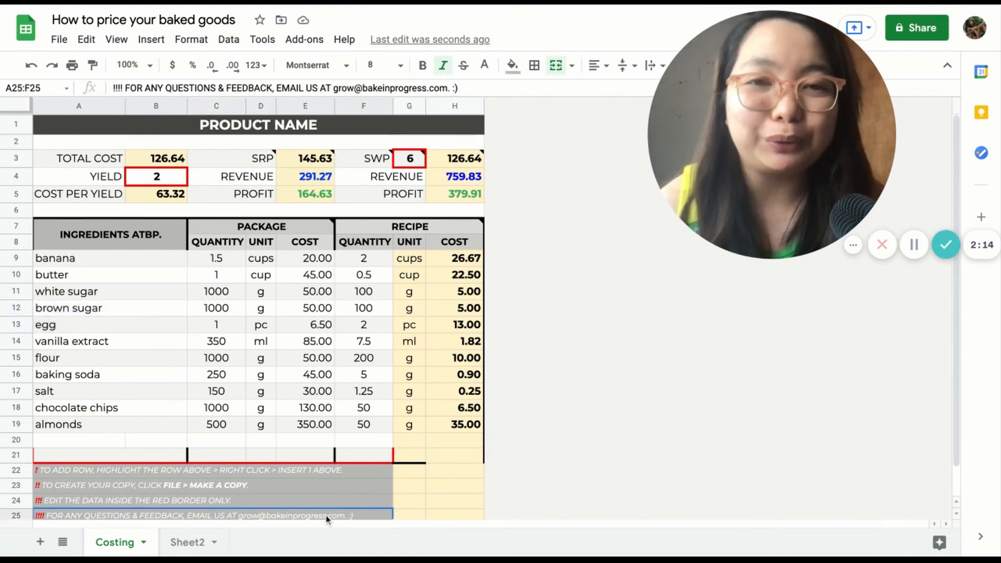